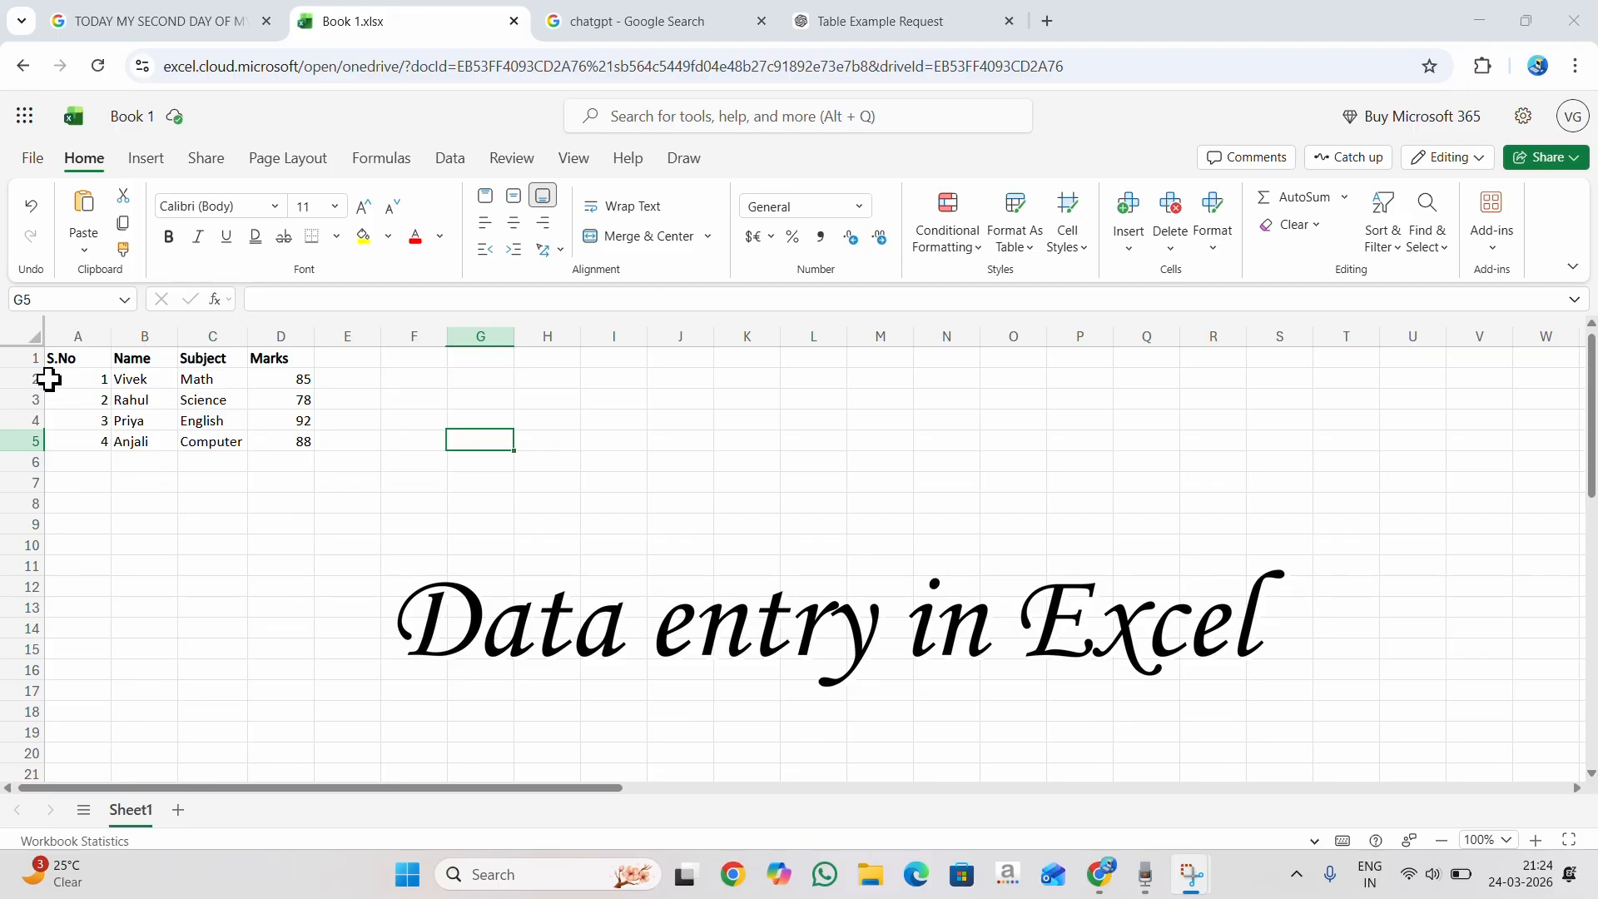
Enter the heading S.NO in cell G1 to start a second table beside the existing one.
left_click_drag(52, 356, 267, 442)
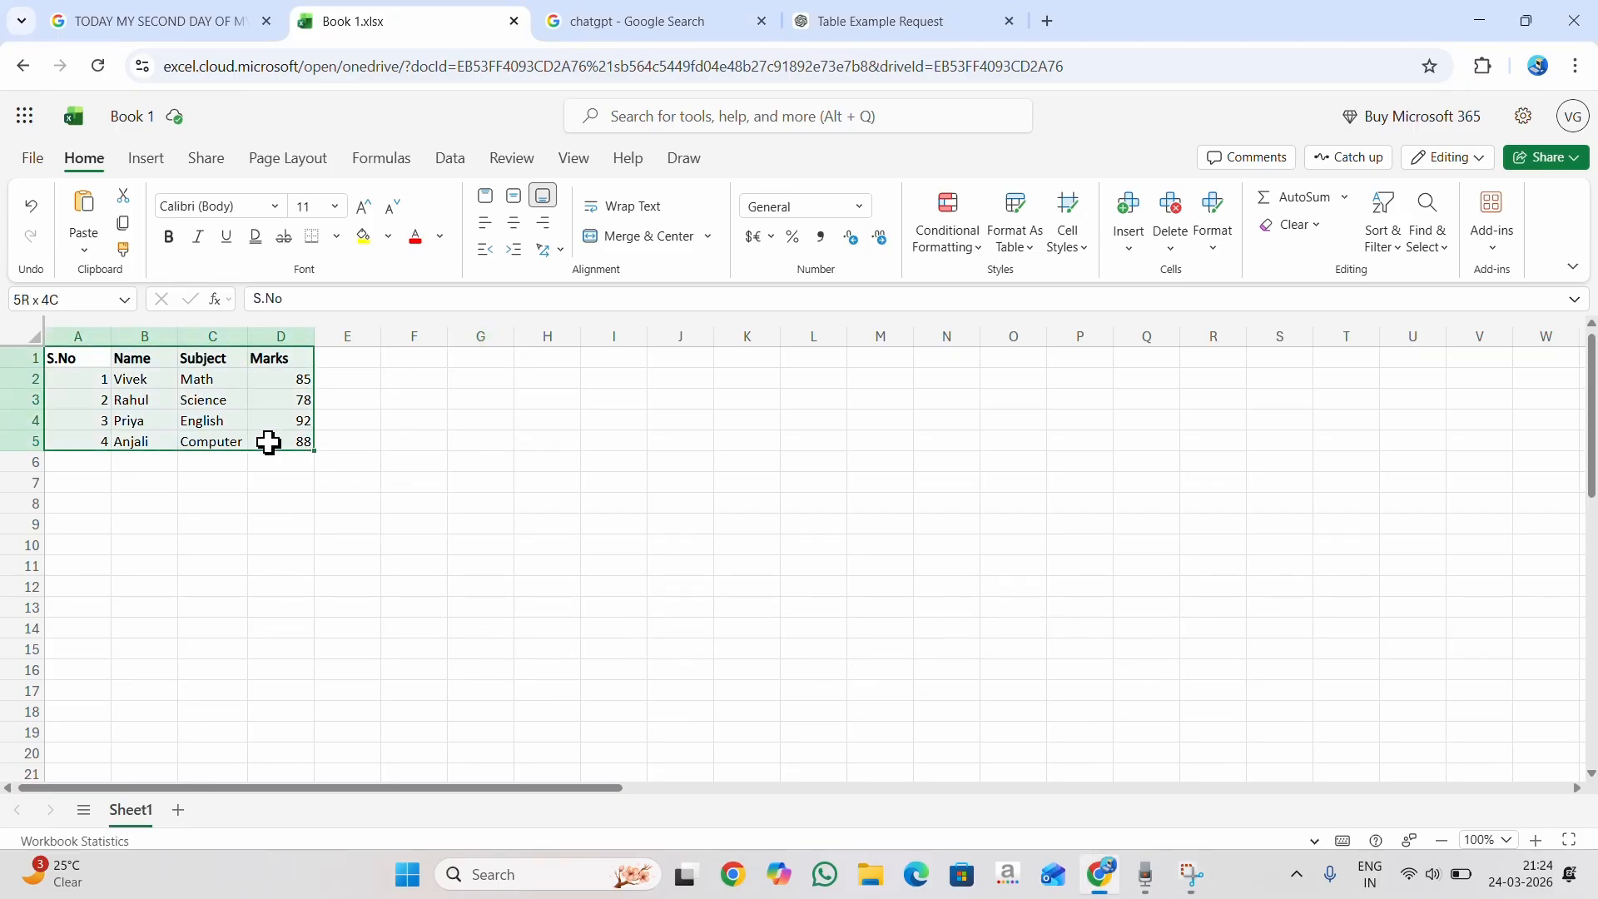
left_click(484, 367)
double_click(484, 361)
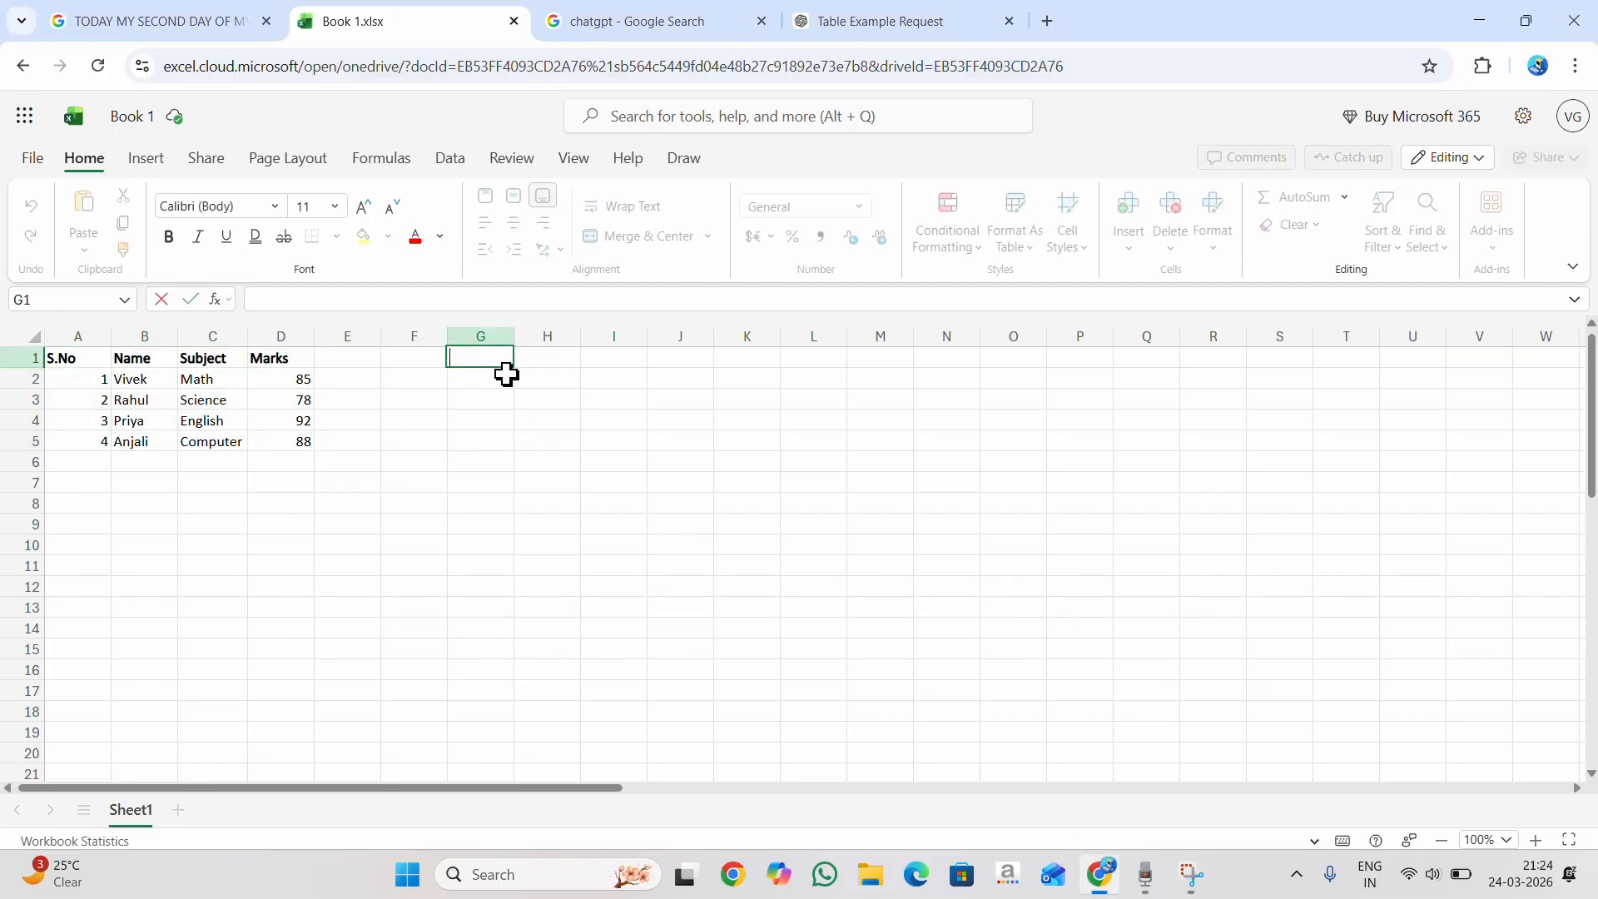
type("S.No")
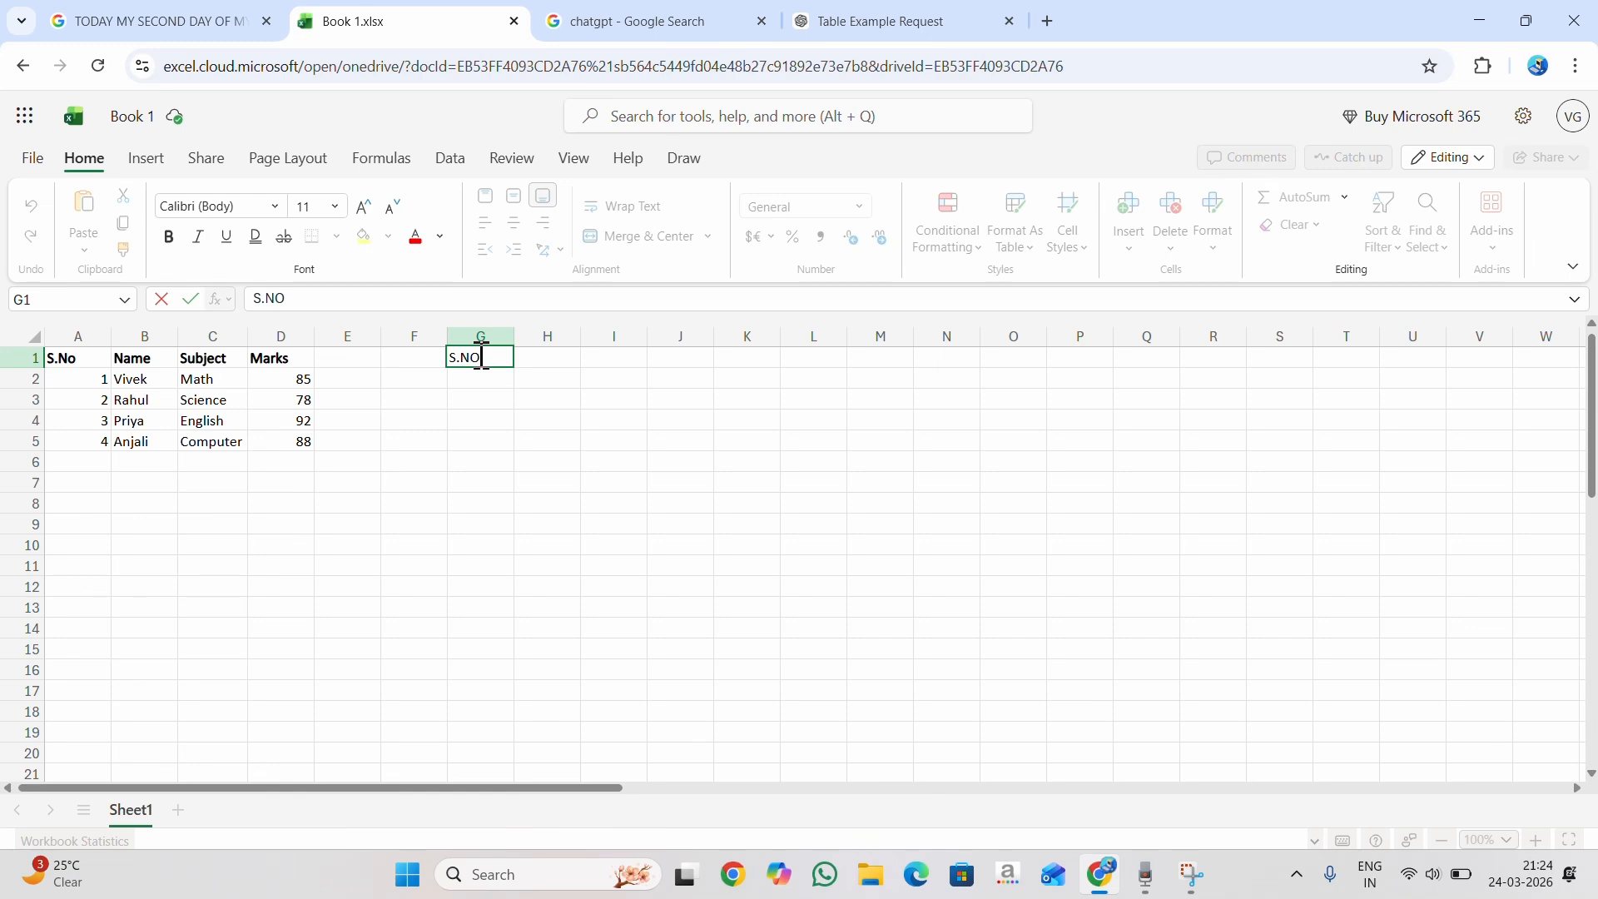
key("Return")
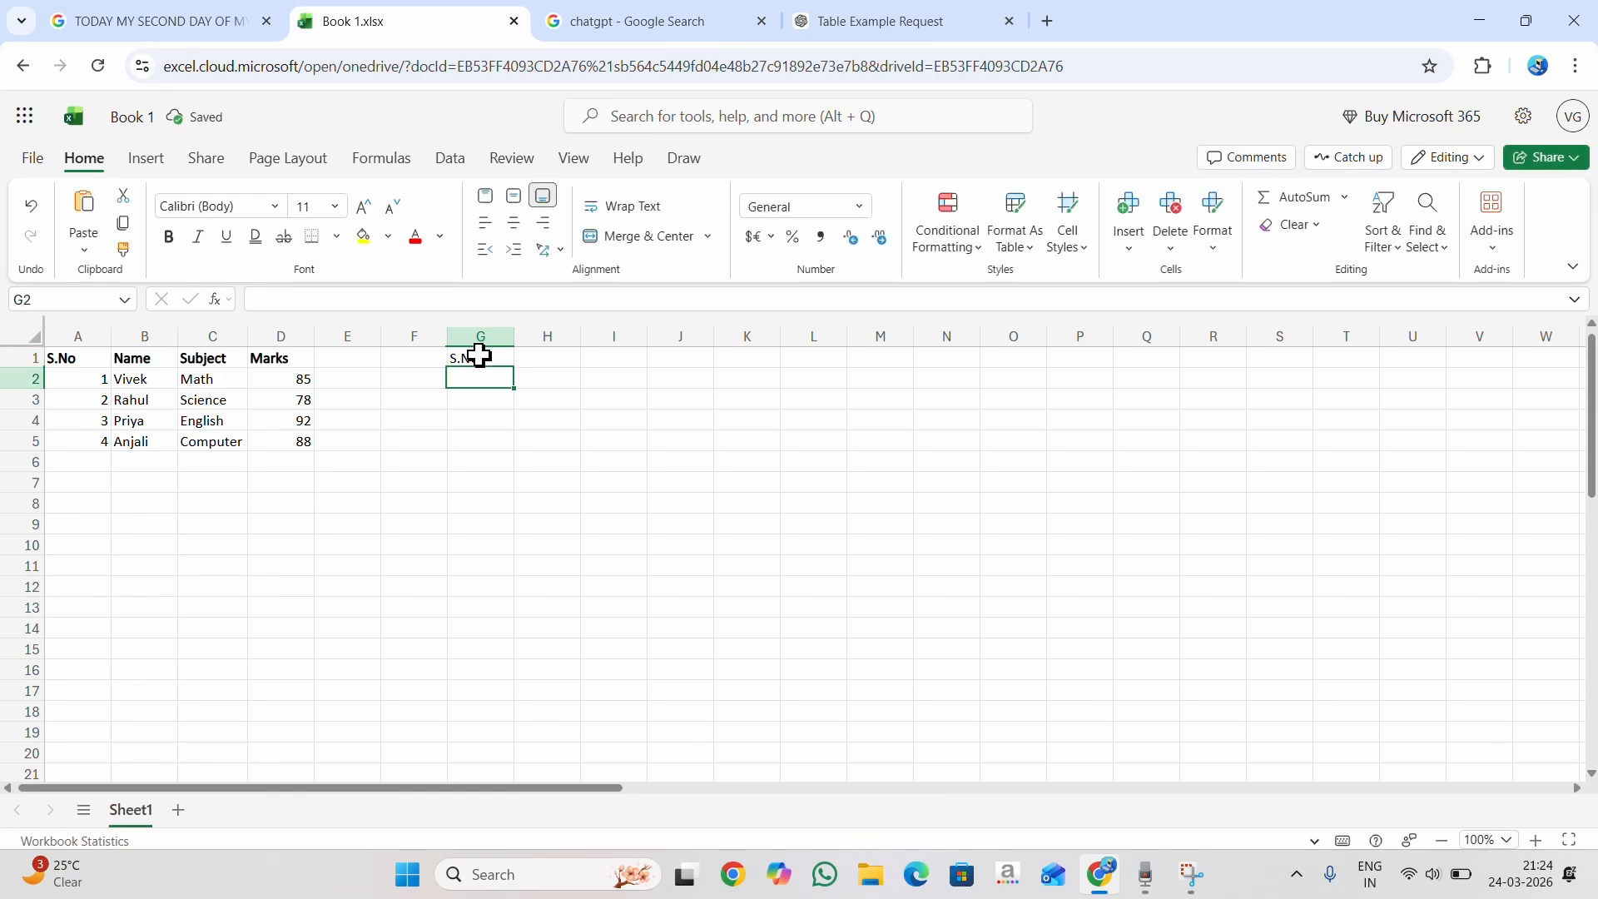
Enter the serial numbers 1, 2, 3 and 4 in cells G2 to G5.
double_click(491, 379)
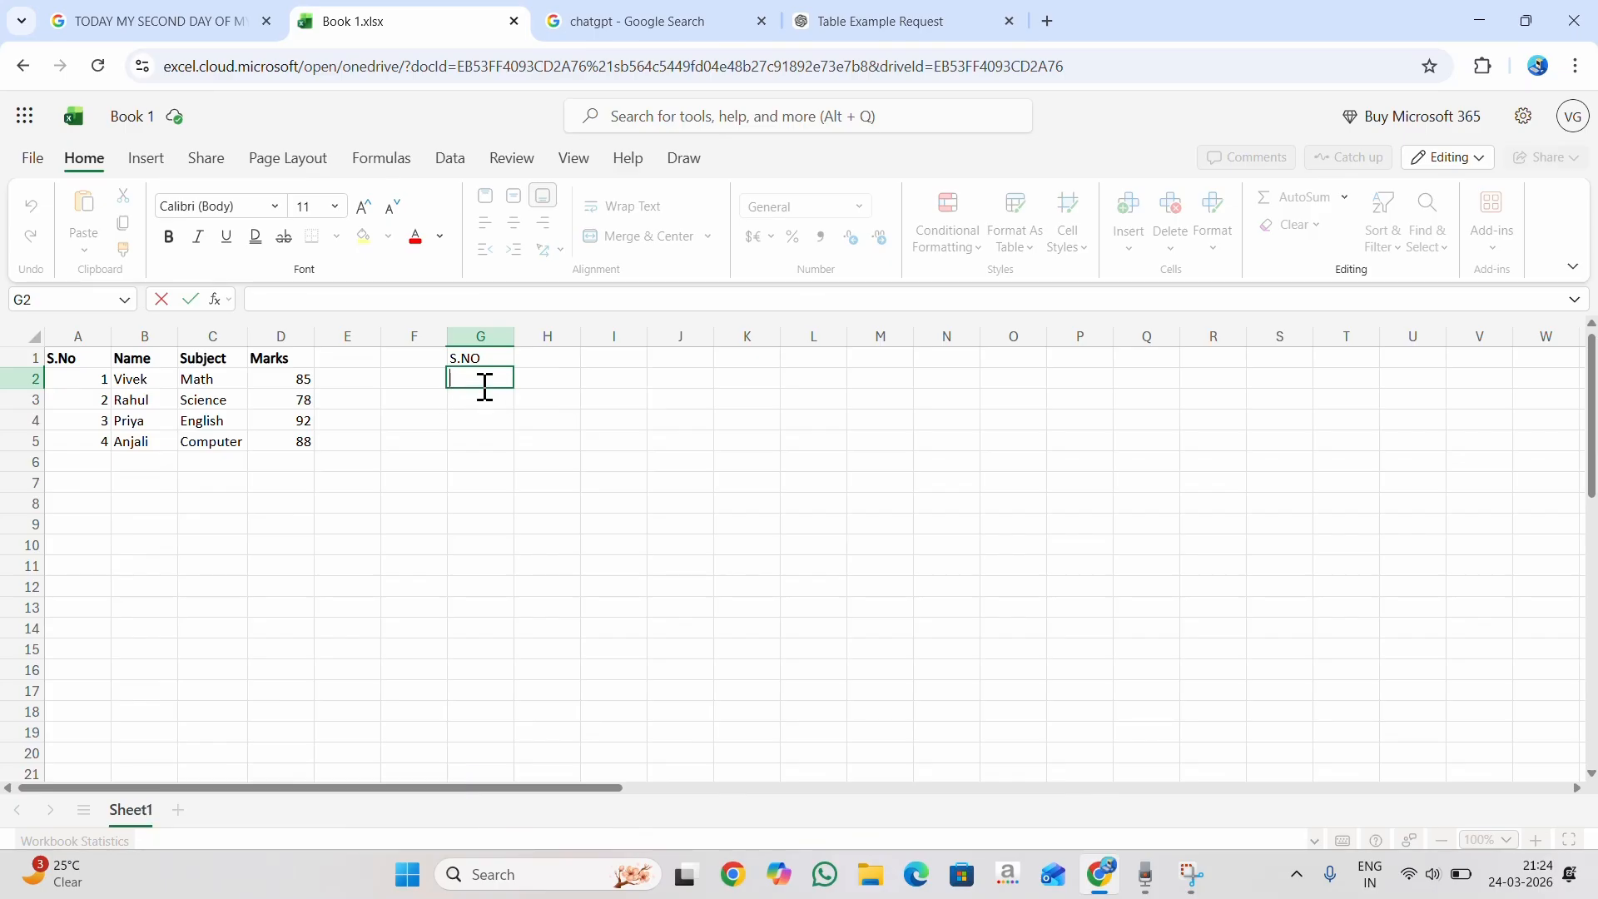
type("1")
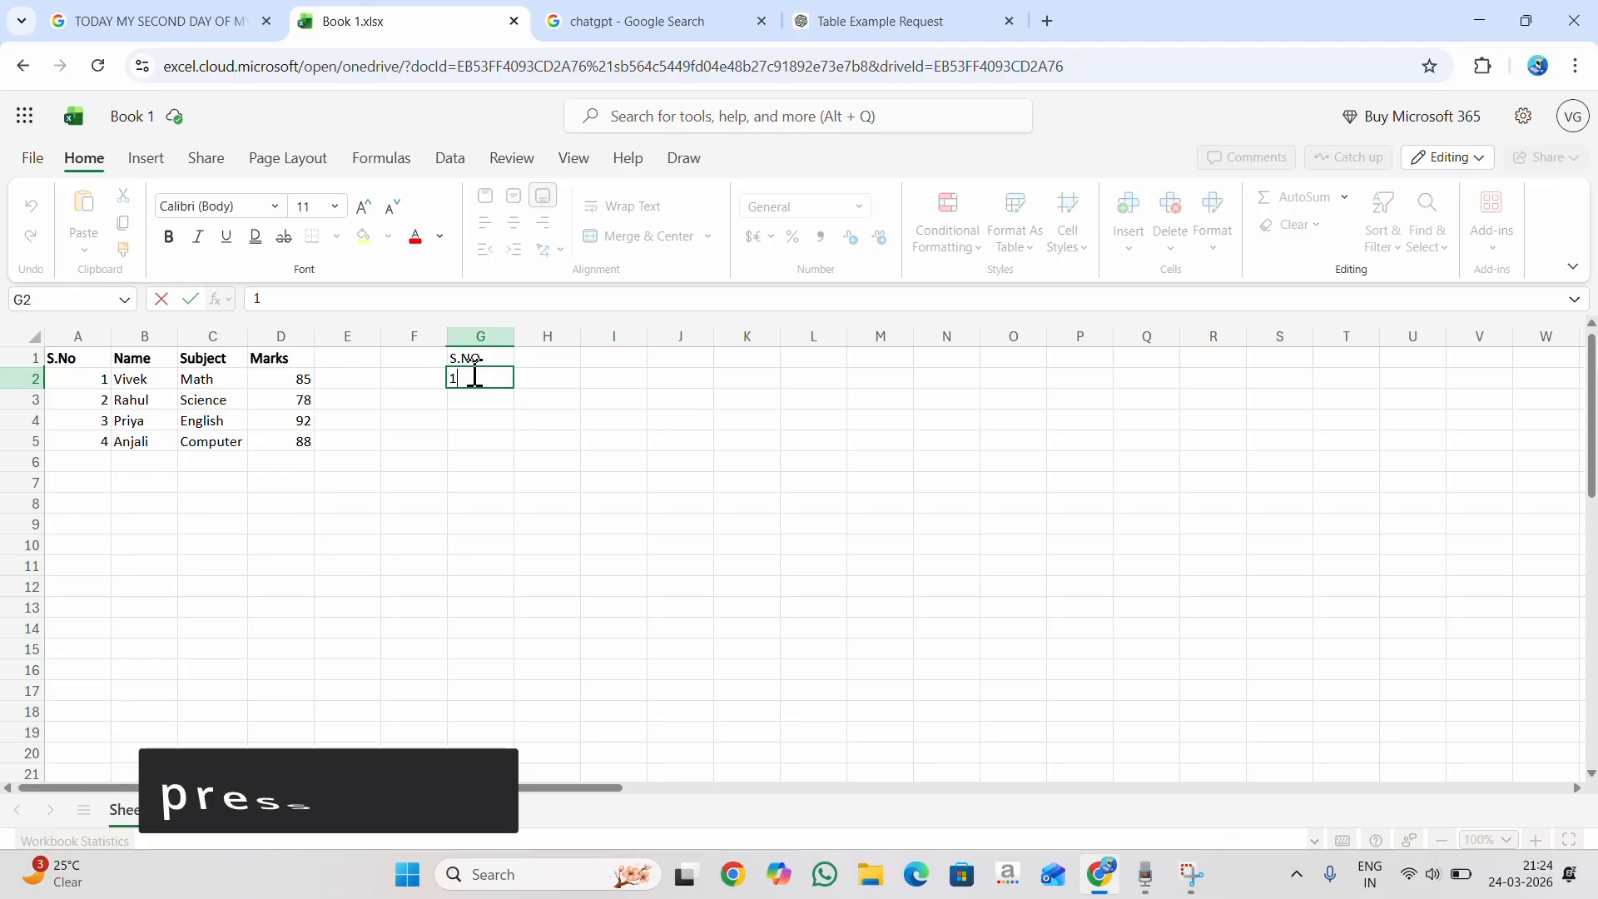
key("Return")
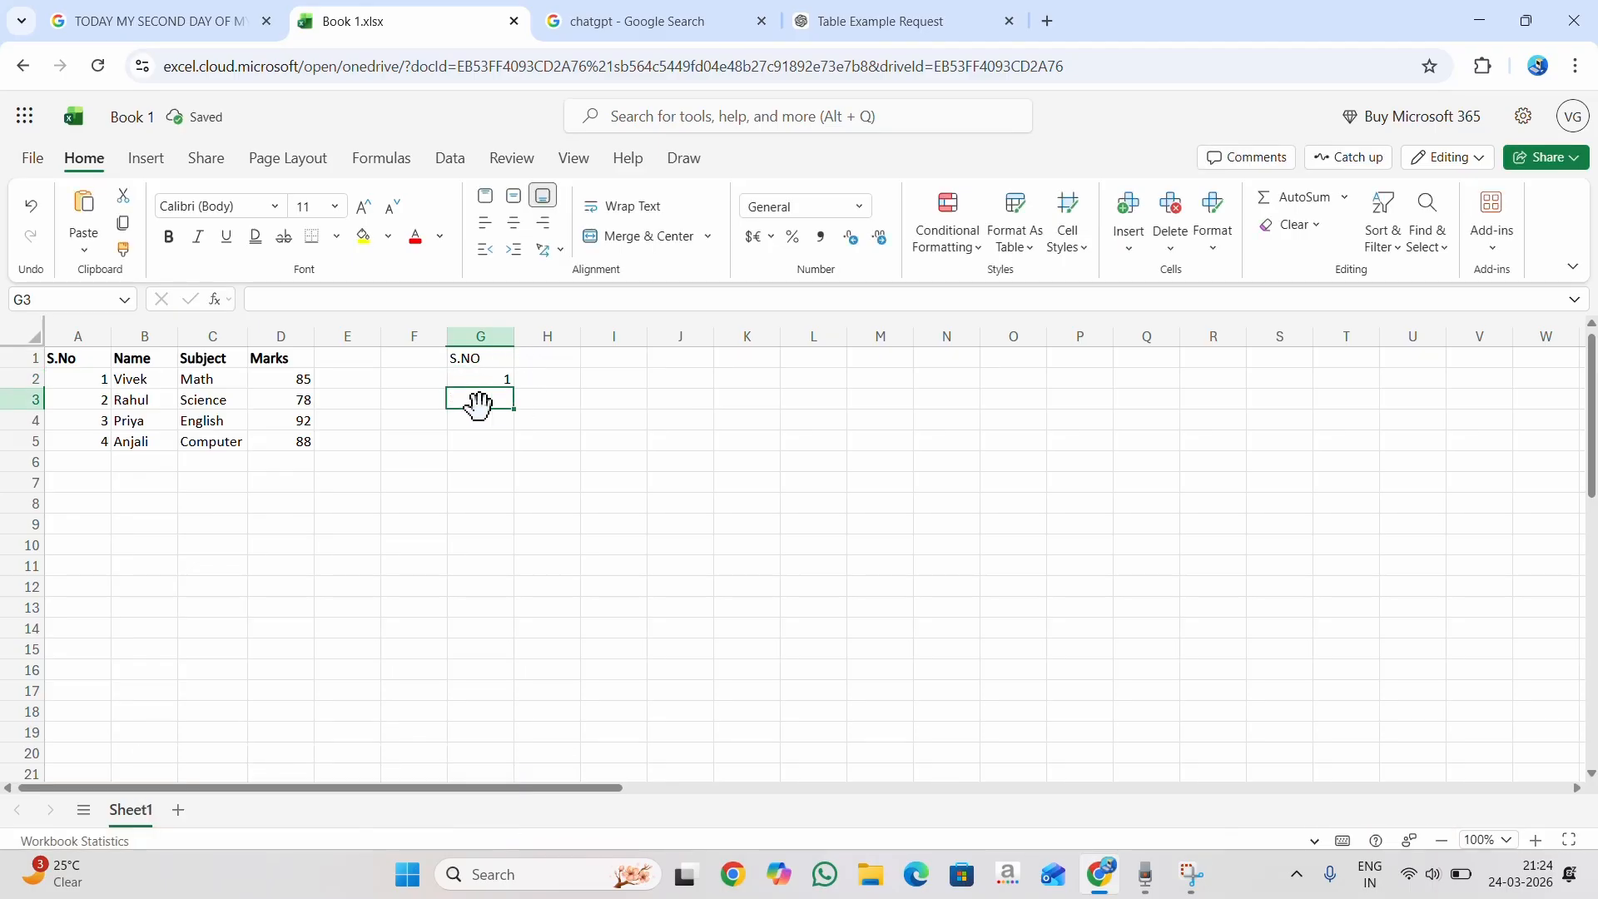
type("2")
key("Return")
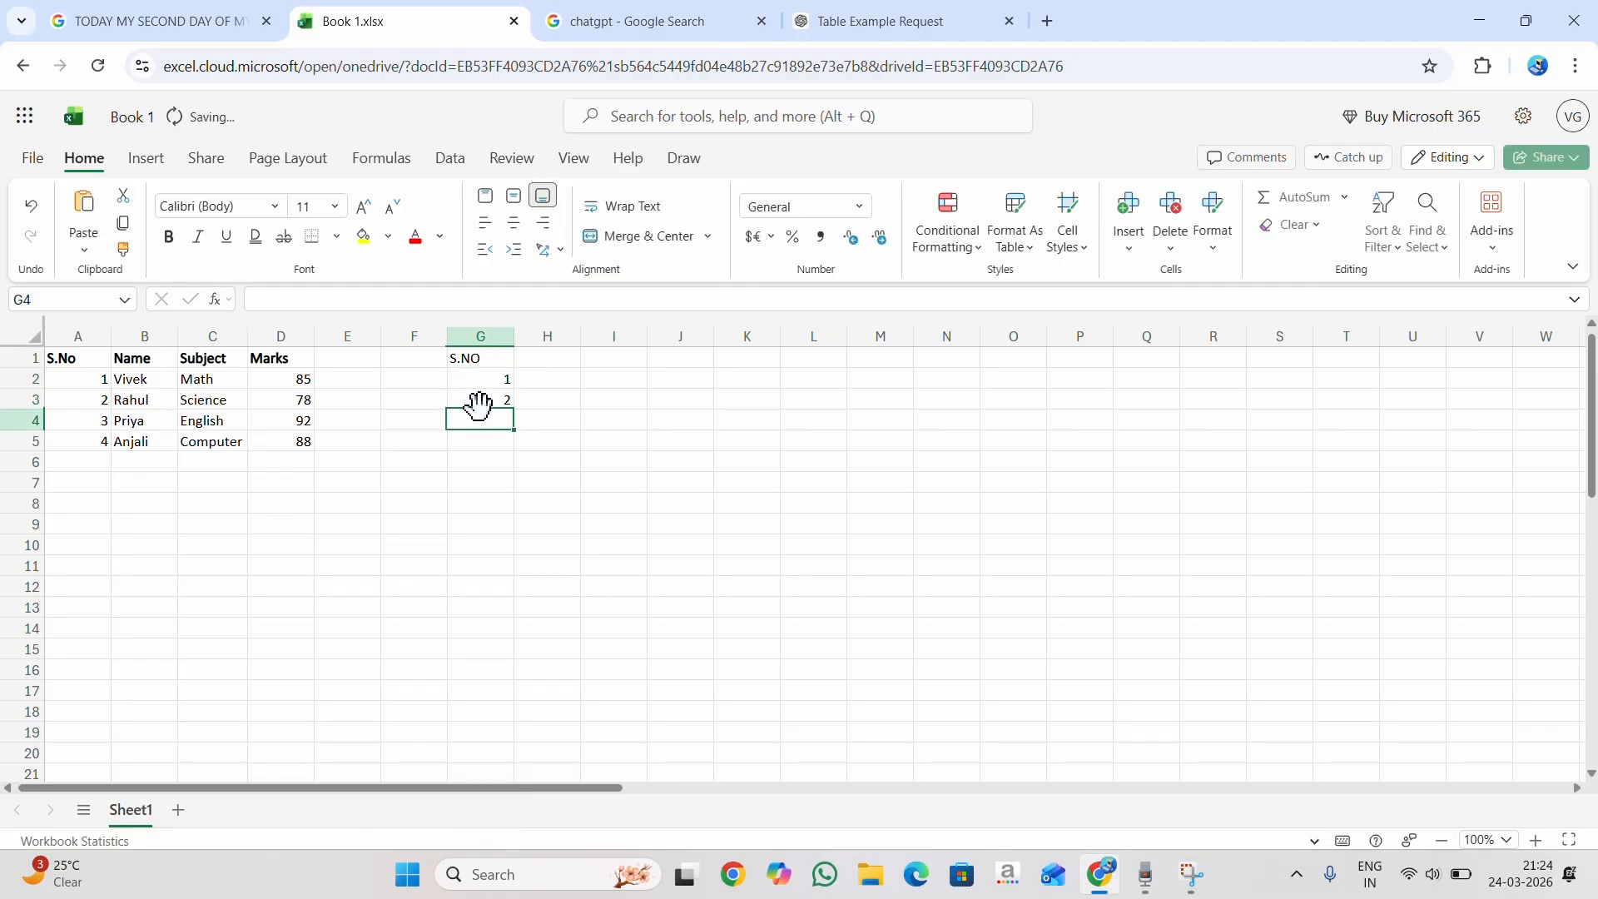
type("3")
key("Return")
type("4")
key("Return")
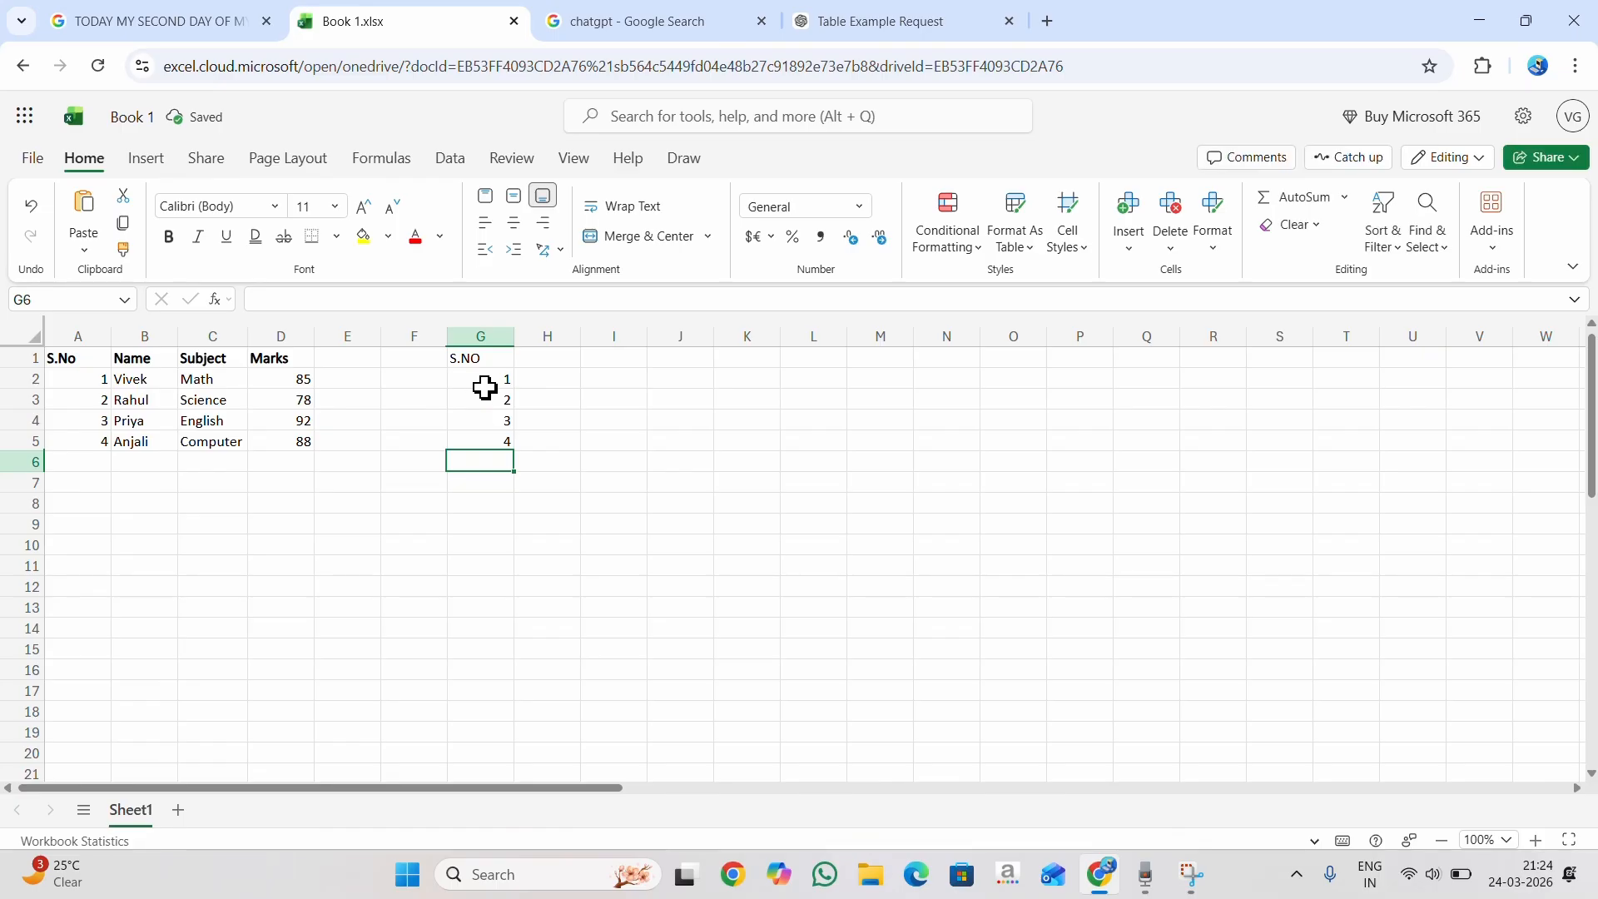
Enter the headings NAME, SUBJECT and MARKS in cells H1, I1 and J1.
left_click(541, 361)
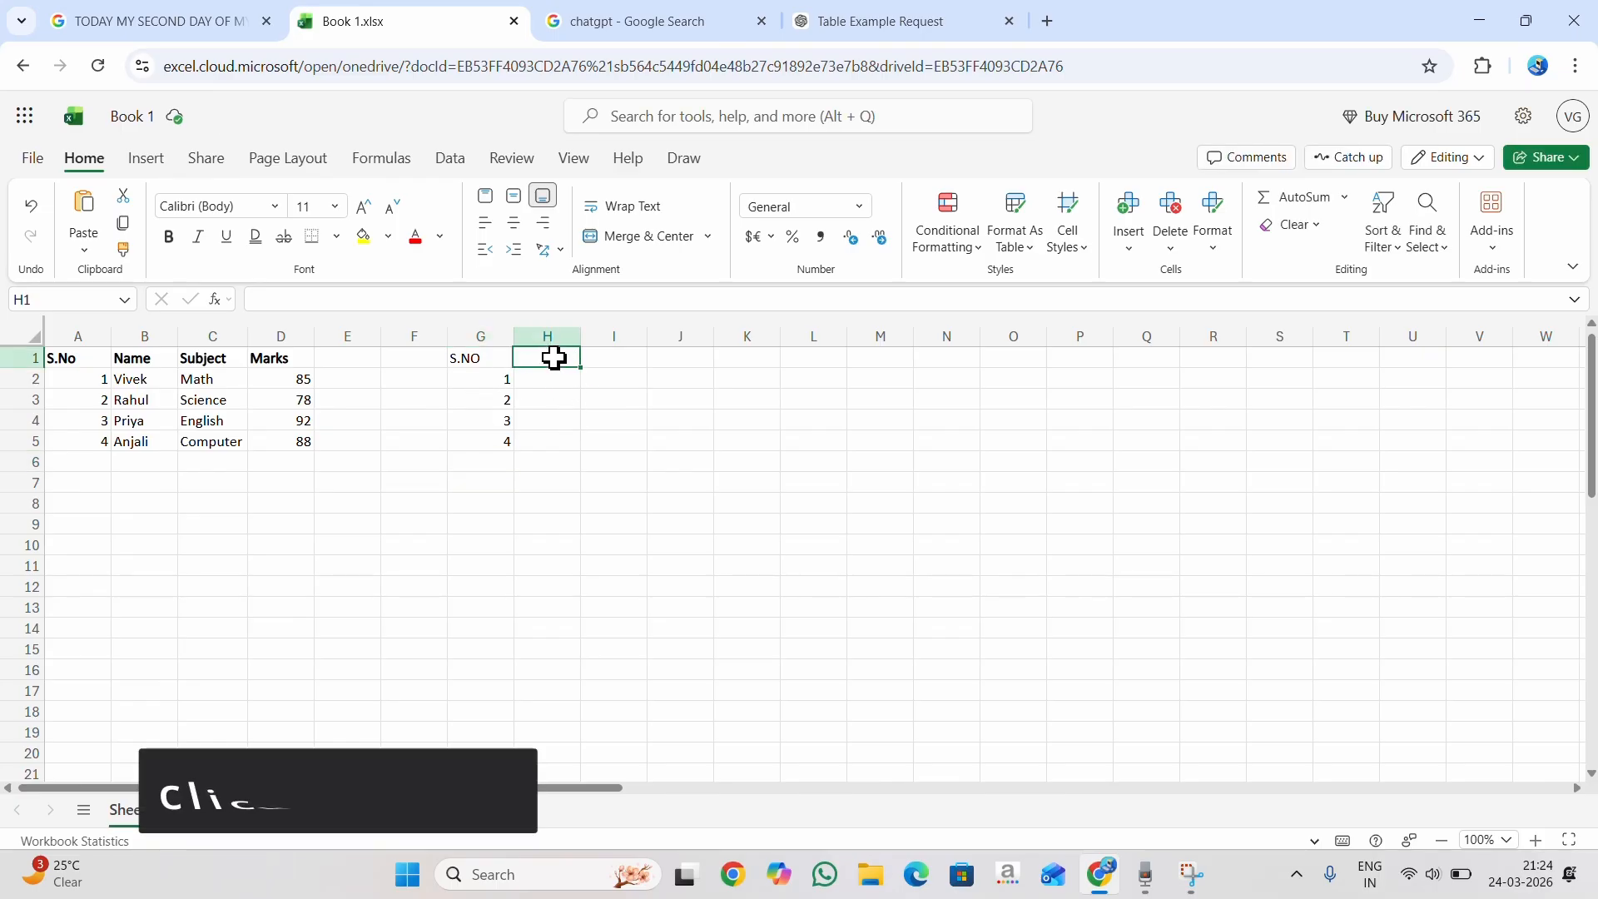
type("NAME")
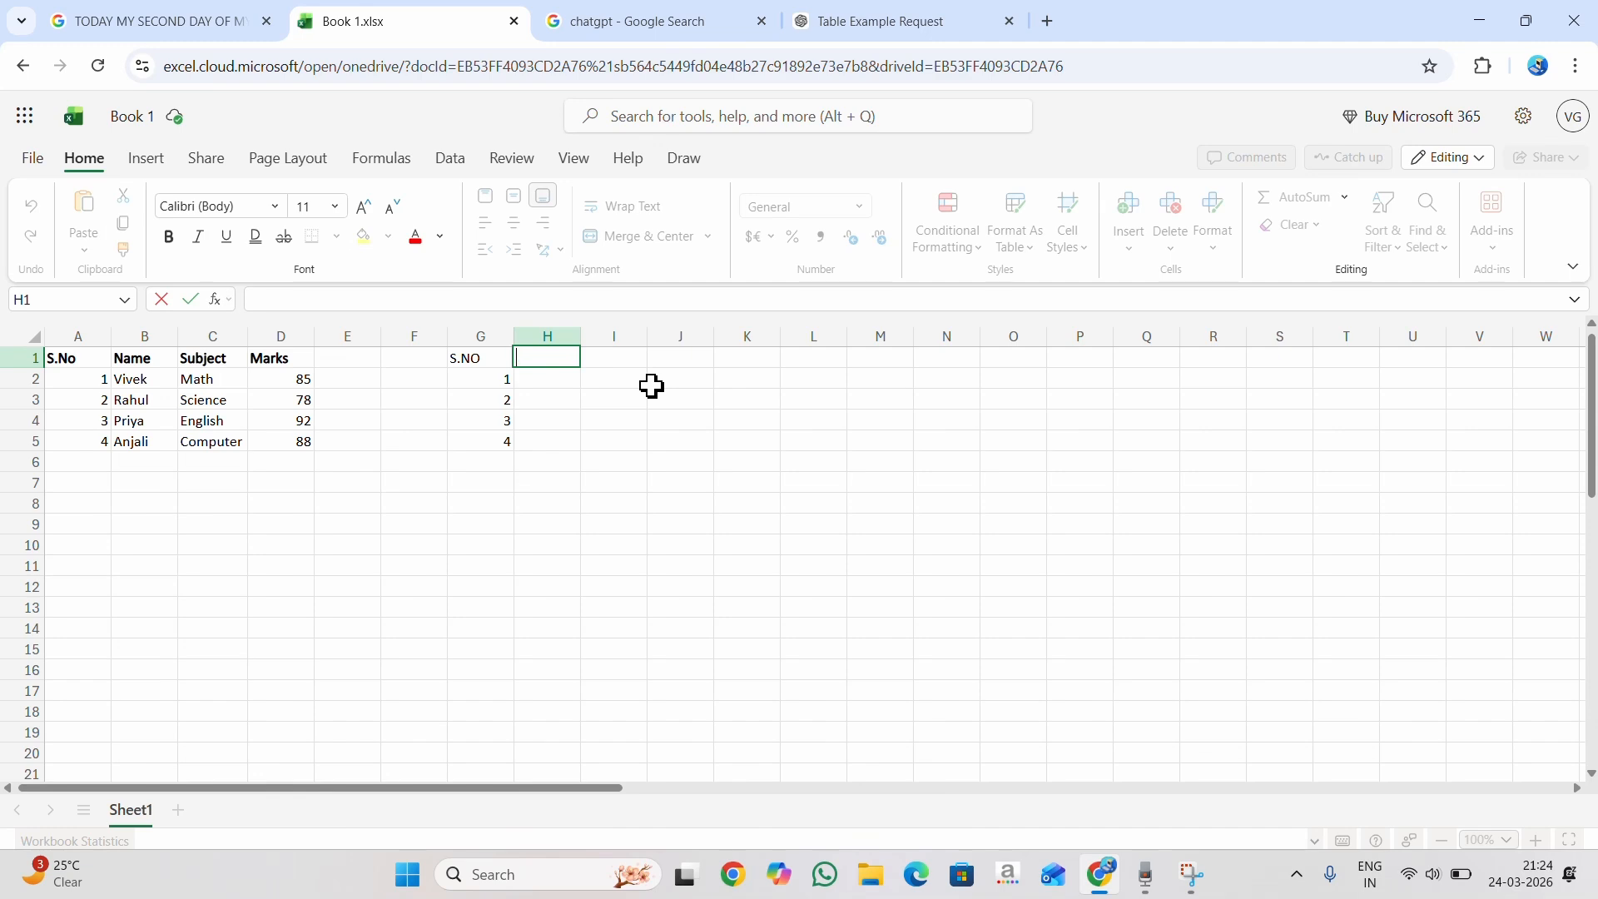
key("Tab")
type("SUBJECT")
key("Tab")
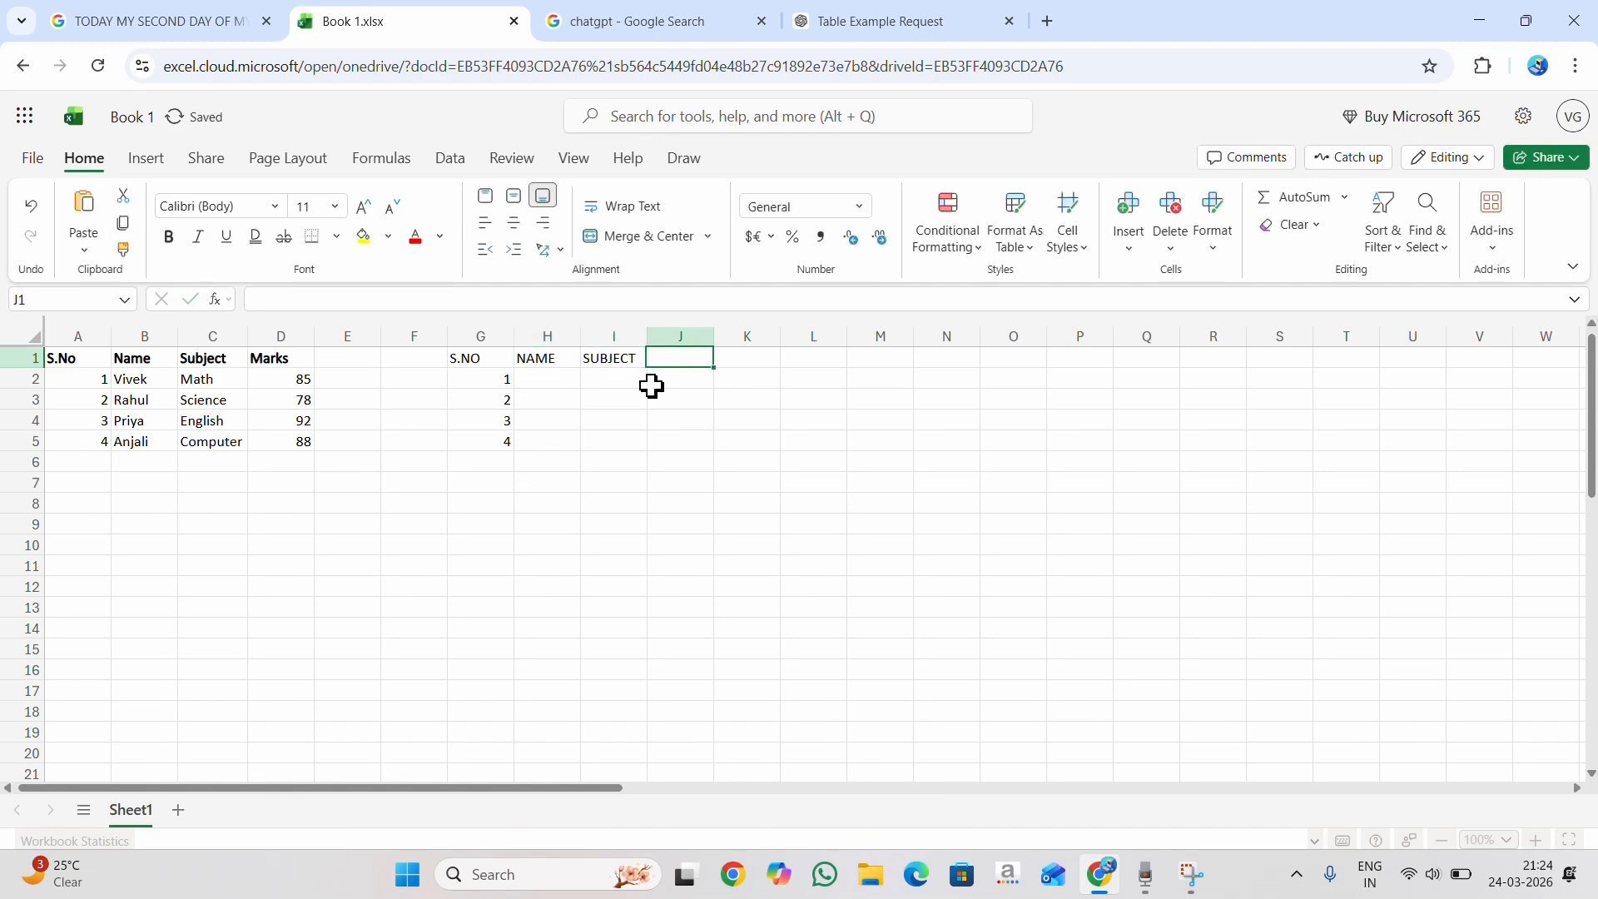
type("MARKS")
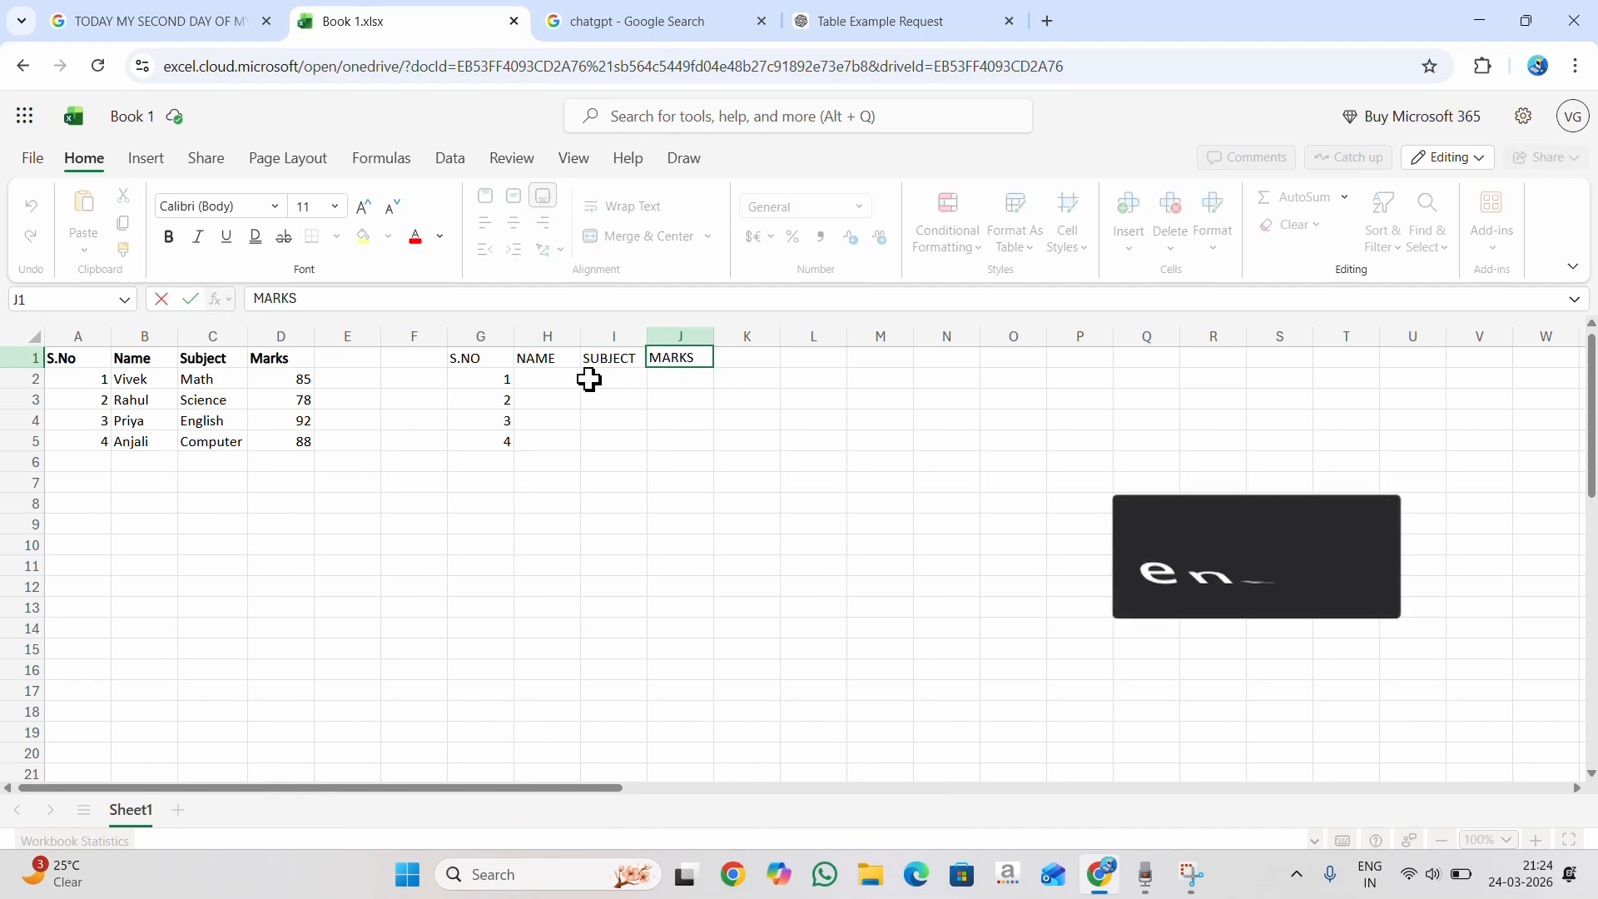
key("Return")
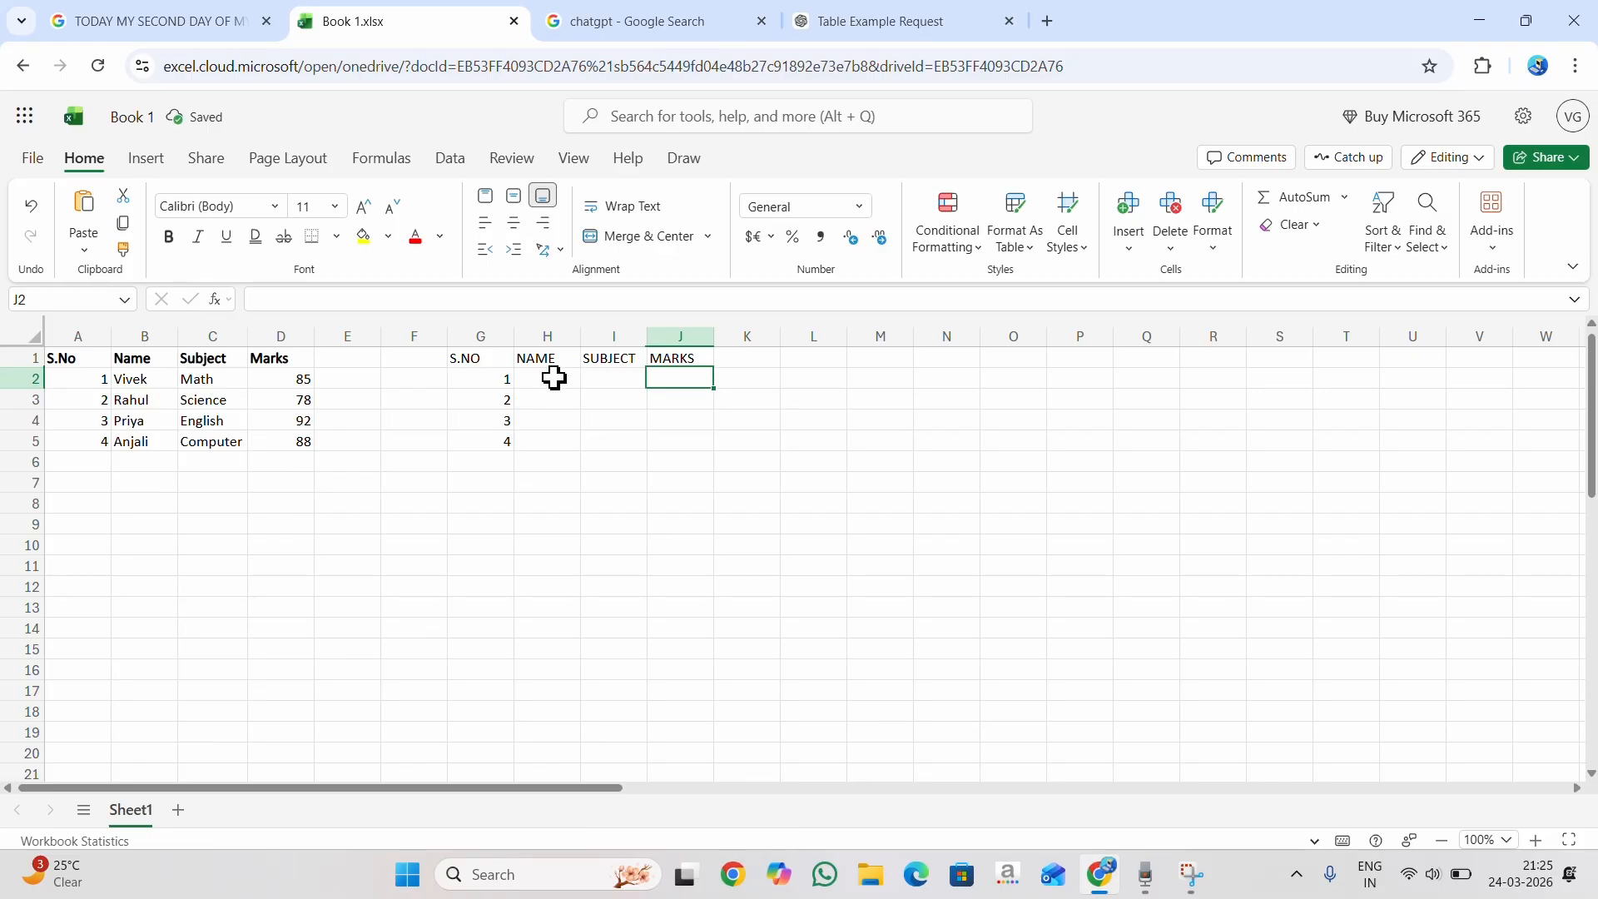
Fill rows 2 to 4 of the new table with student names, subjects MATH, SCIENCE, ENGLISH and marks 85, 45, 45.
left_click(564, 378)
type("VIVEK")
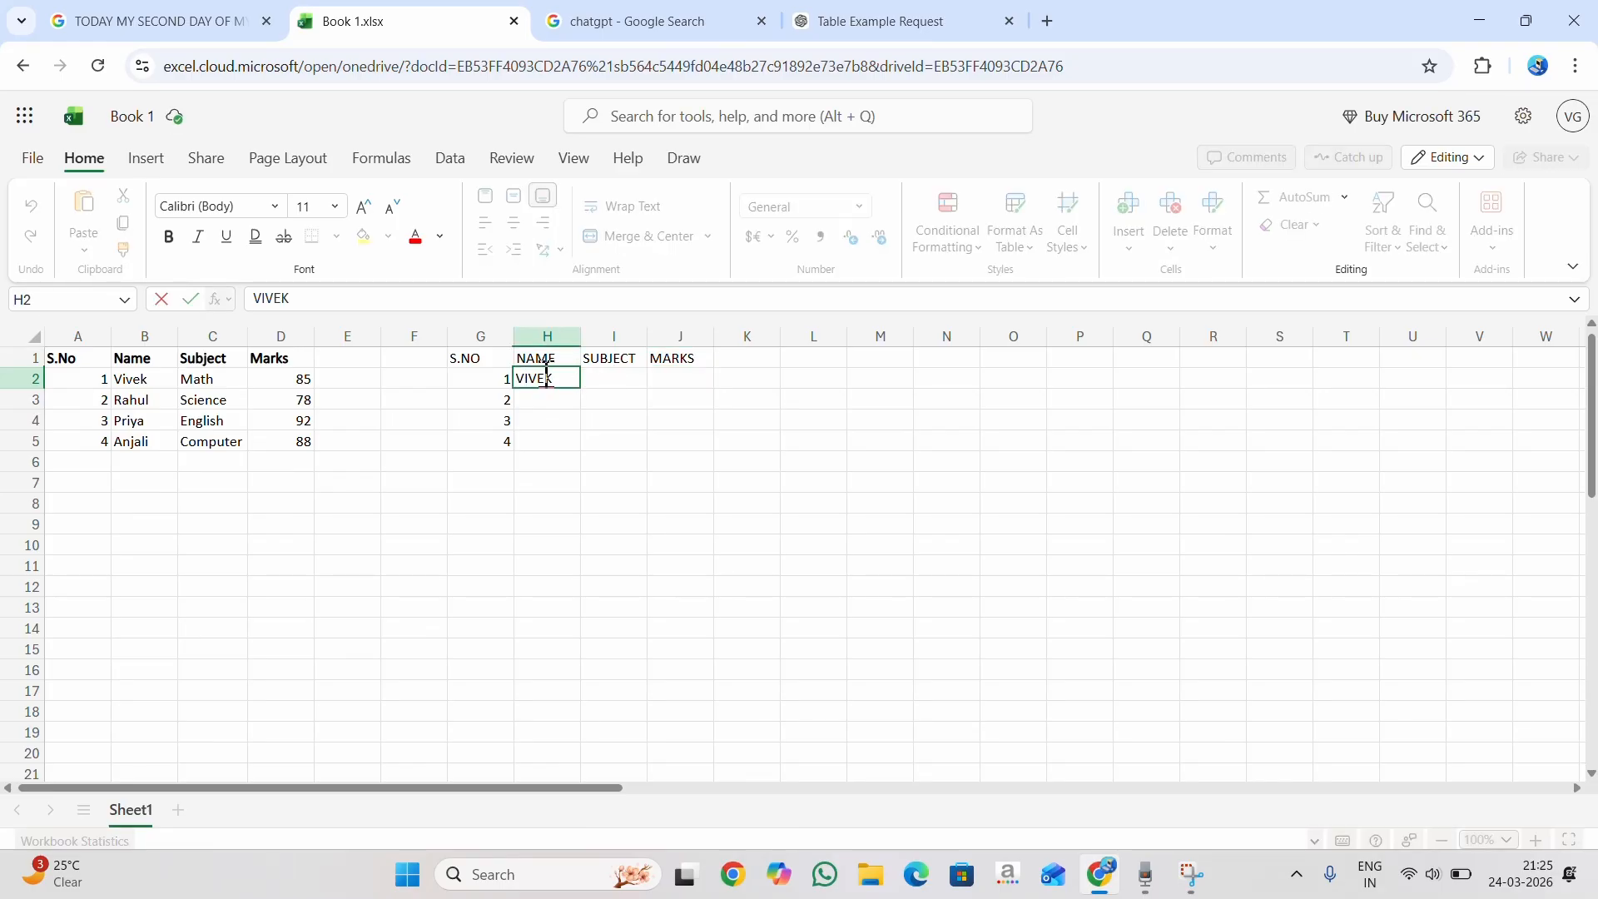
key("Return")
key("Tab")
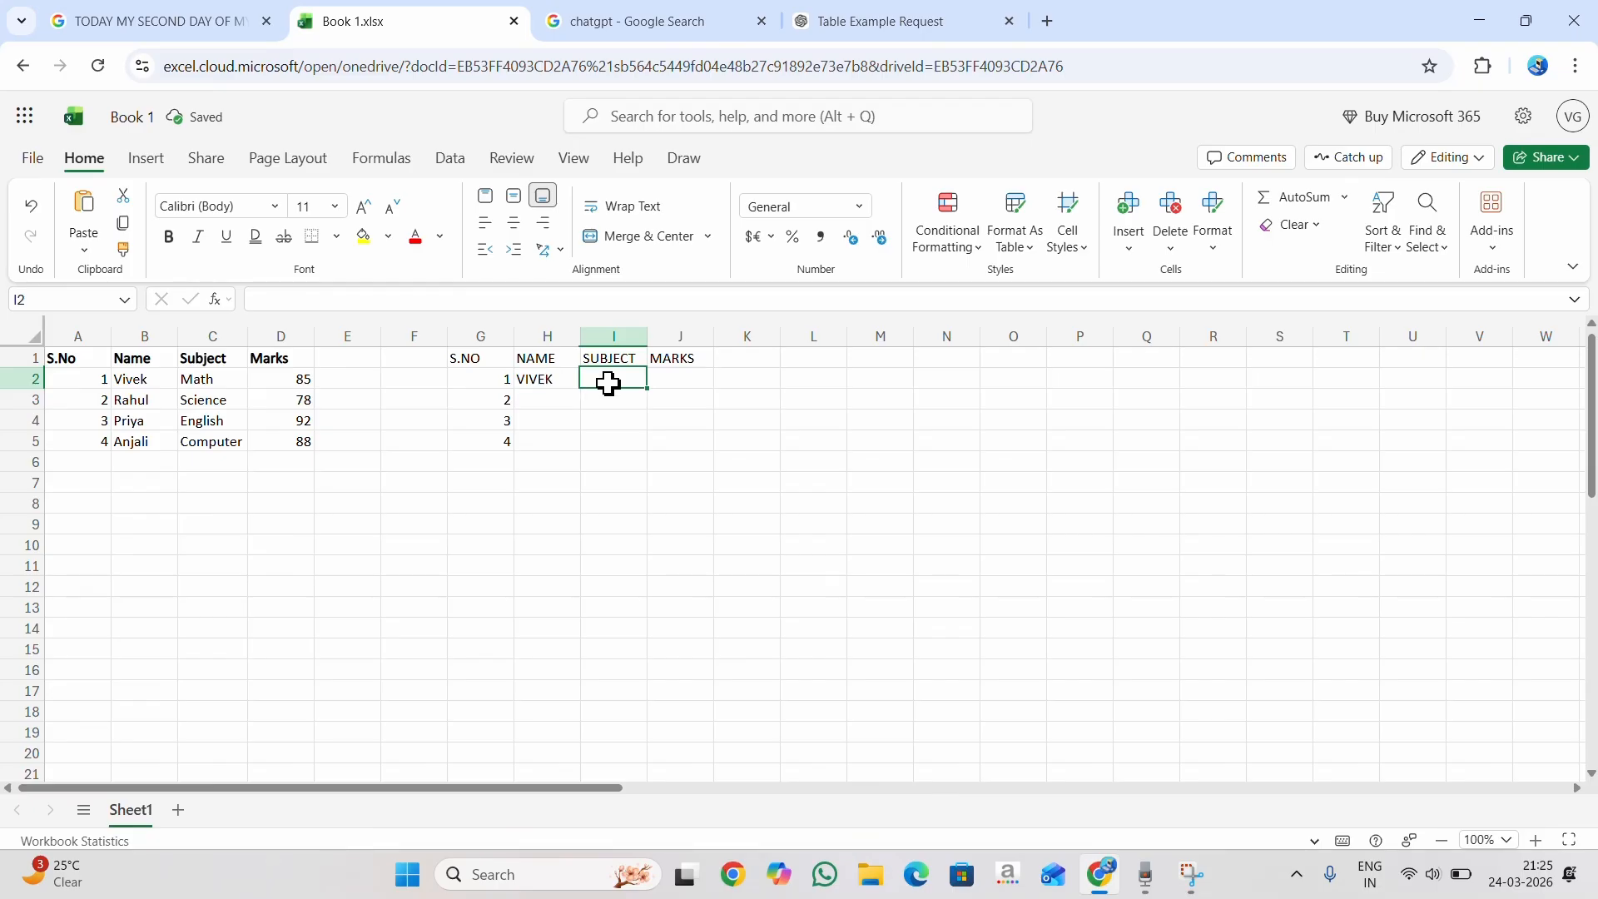
key("Down")
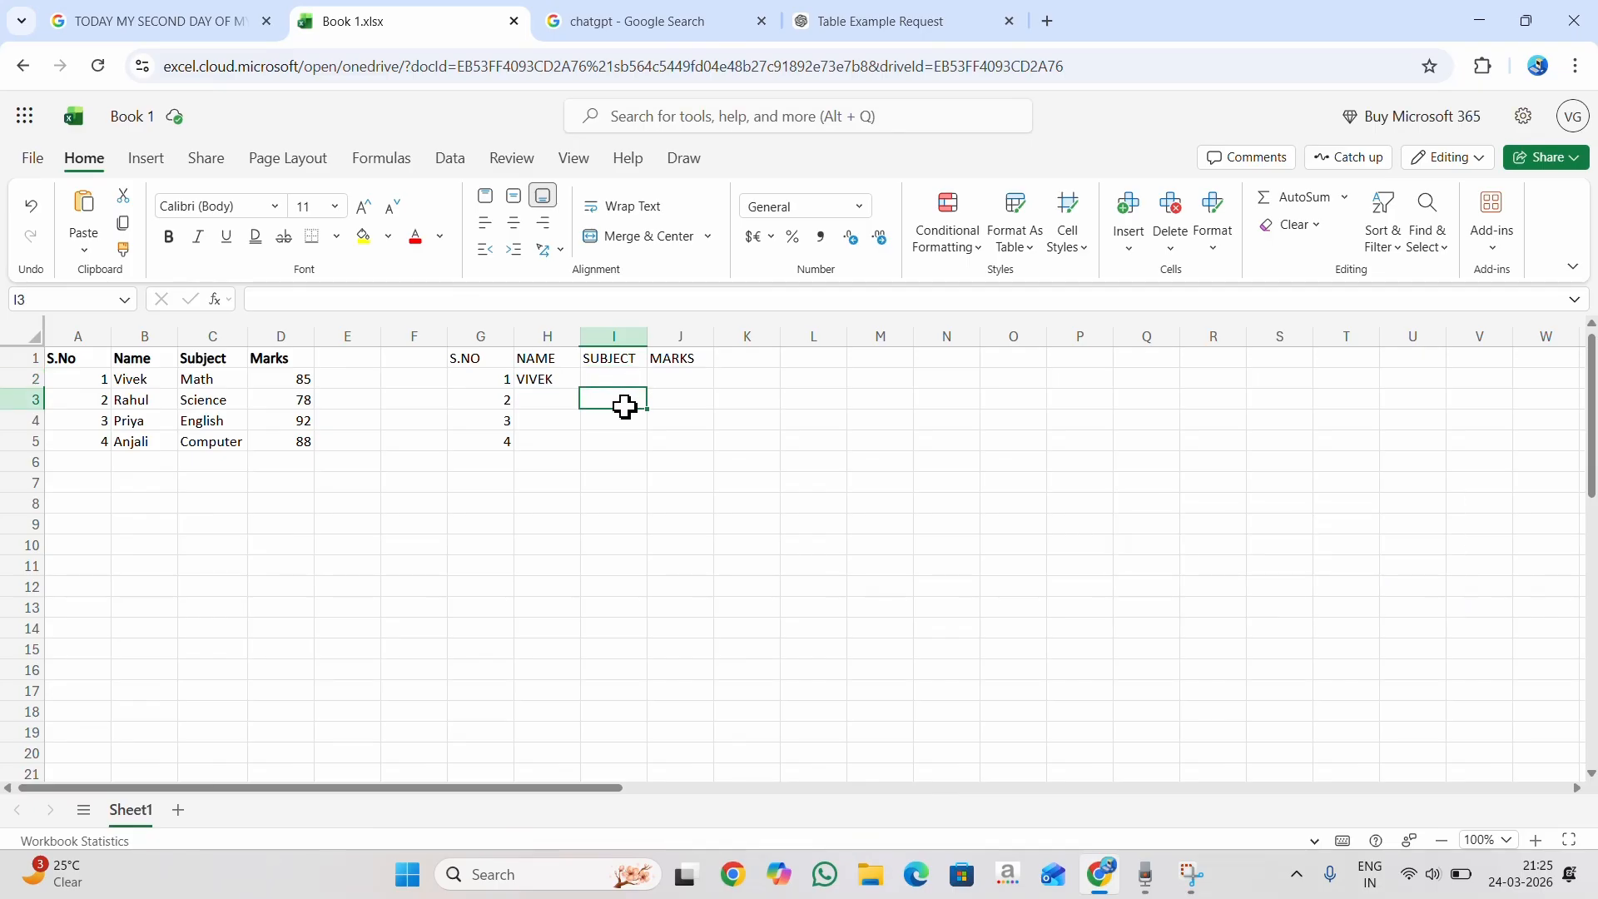
left_click(607, 378)
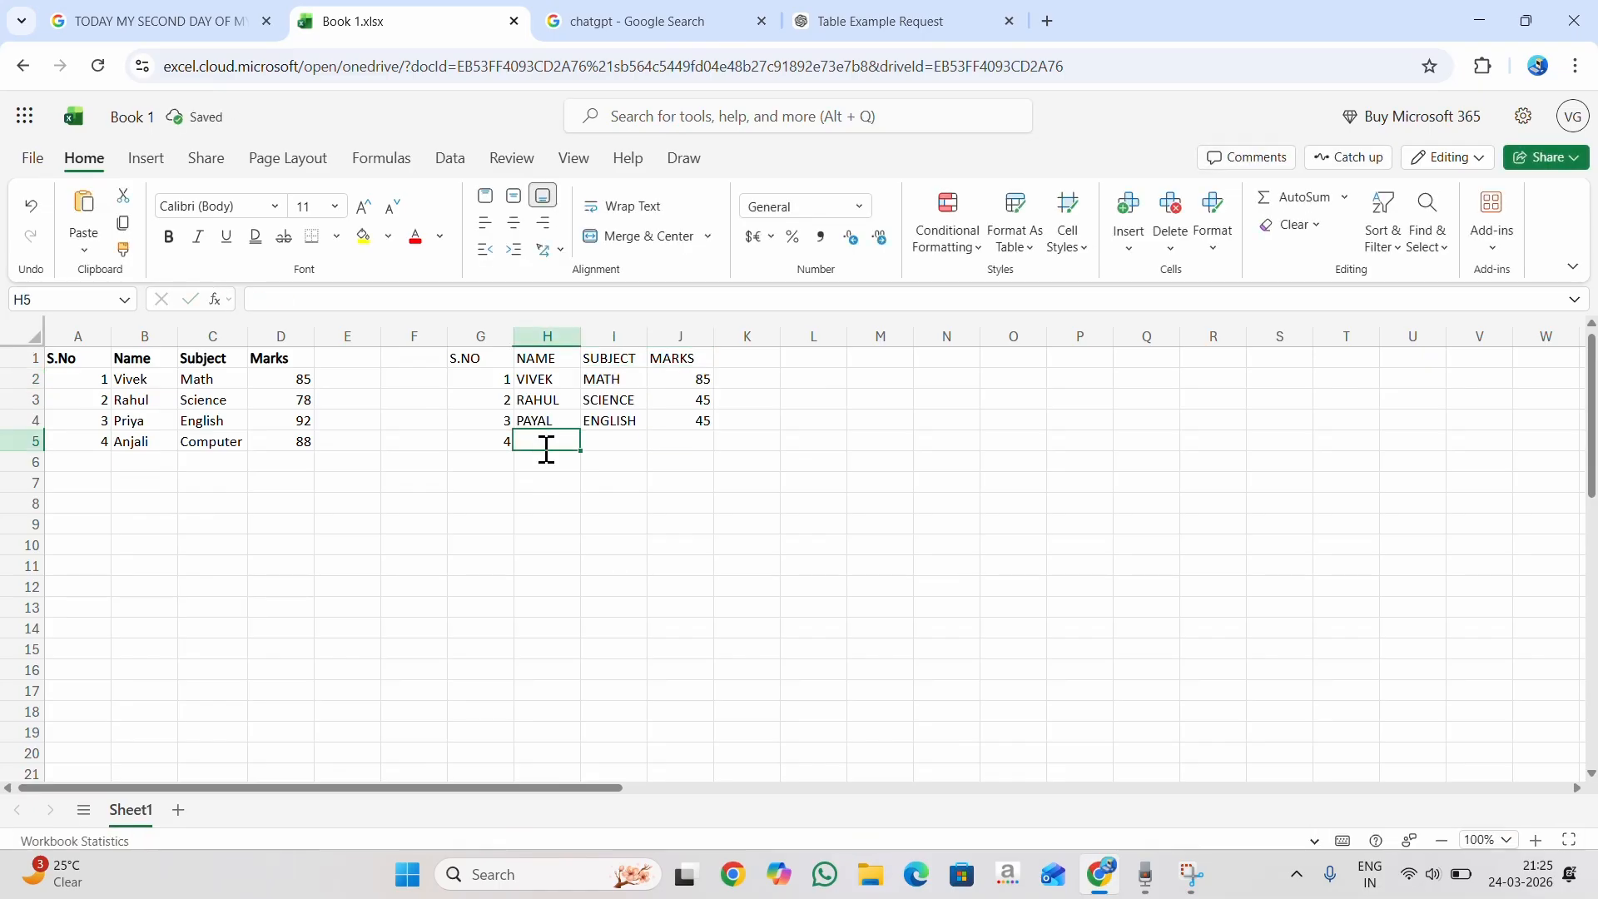
Complete row 5 of the new table with the fourth student's name, subject COMPUTER and marks 88.
type("ANJALI")
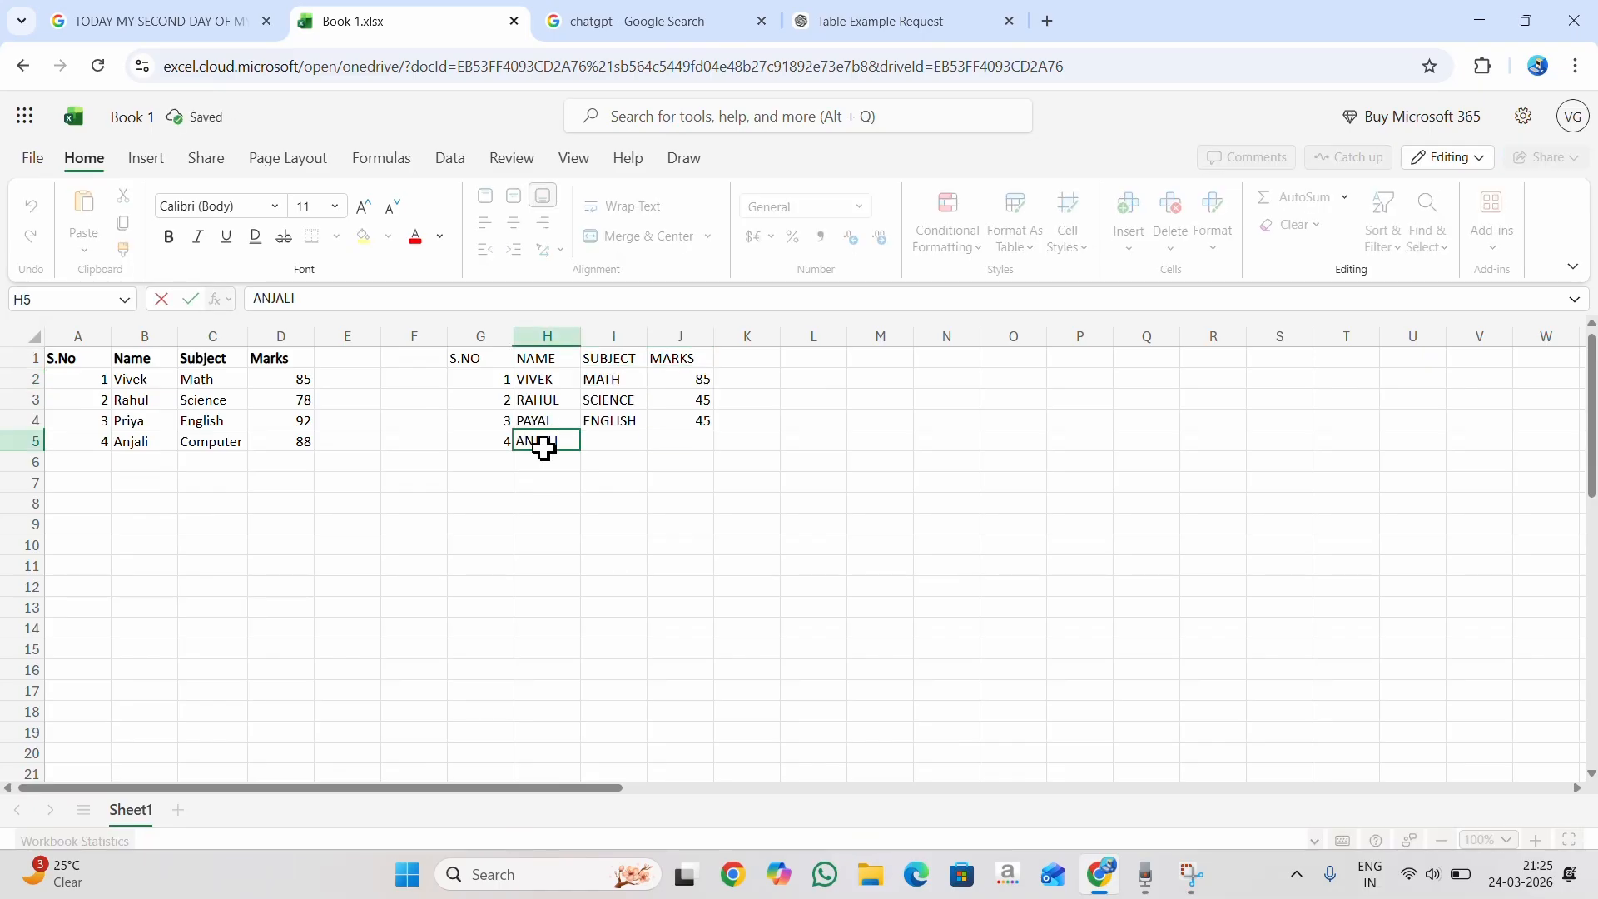
key("Tab")
type("COMPUTER")
key("Tab")
type("88")
left_click(551, 478)
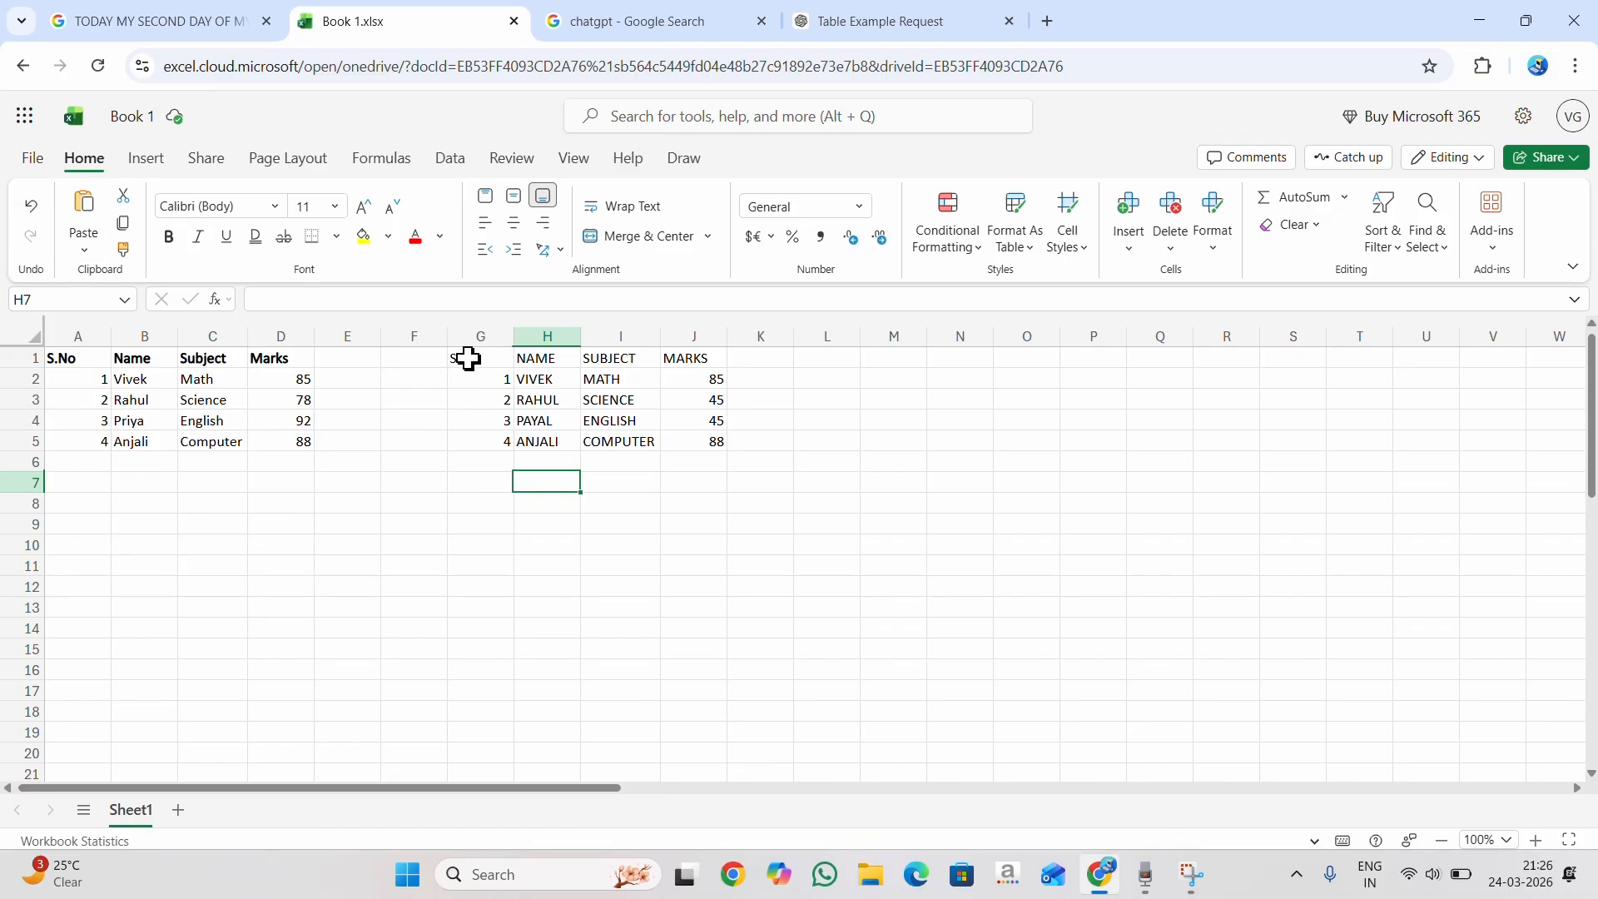
left_click_drag(467, 357, 761, 441)
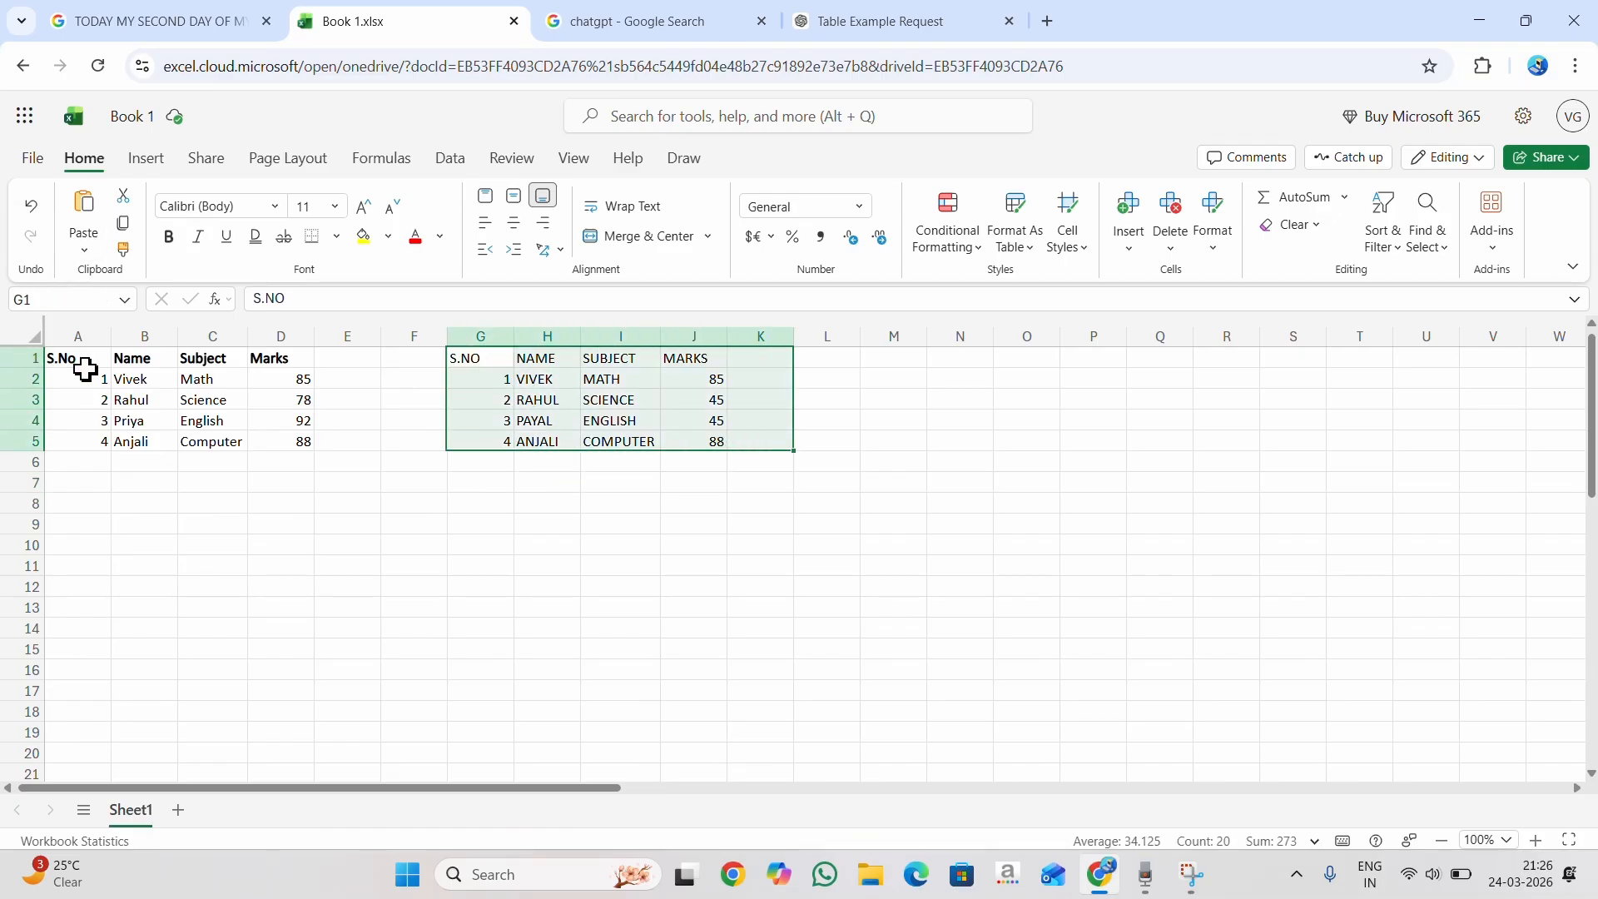
left_click_drag(60, 358, 300, 441)
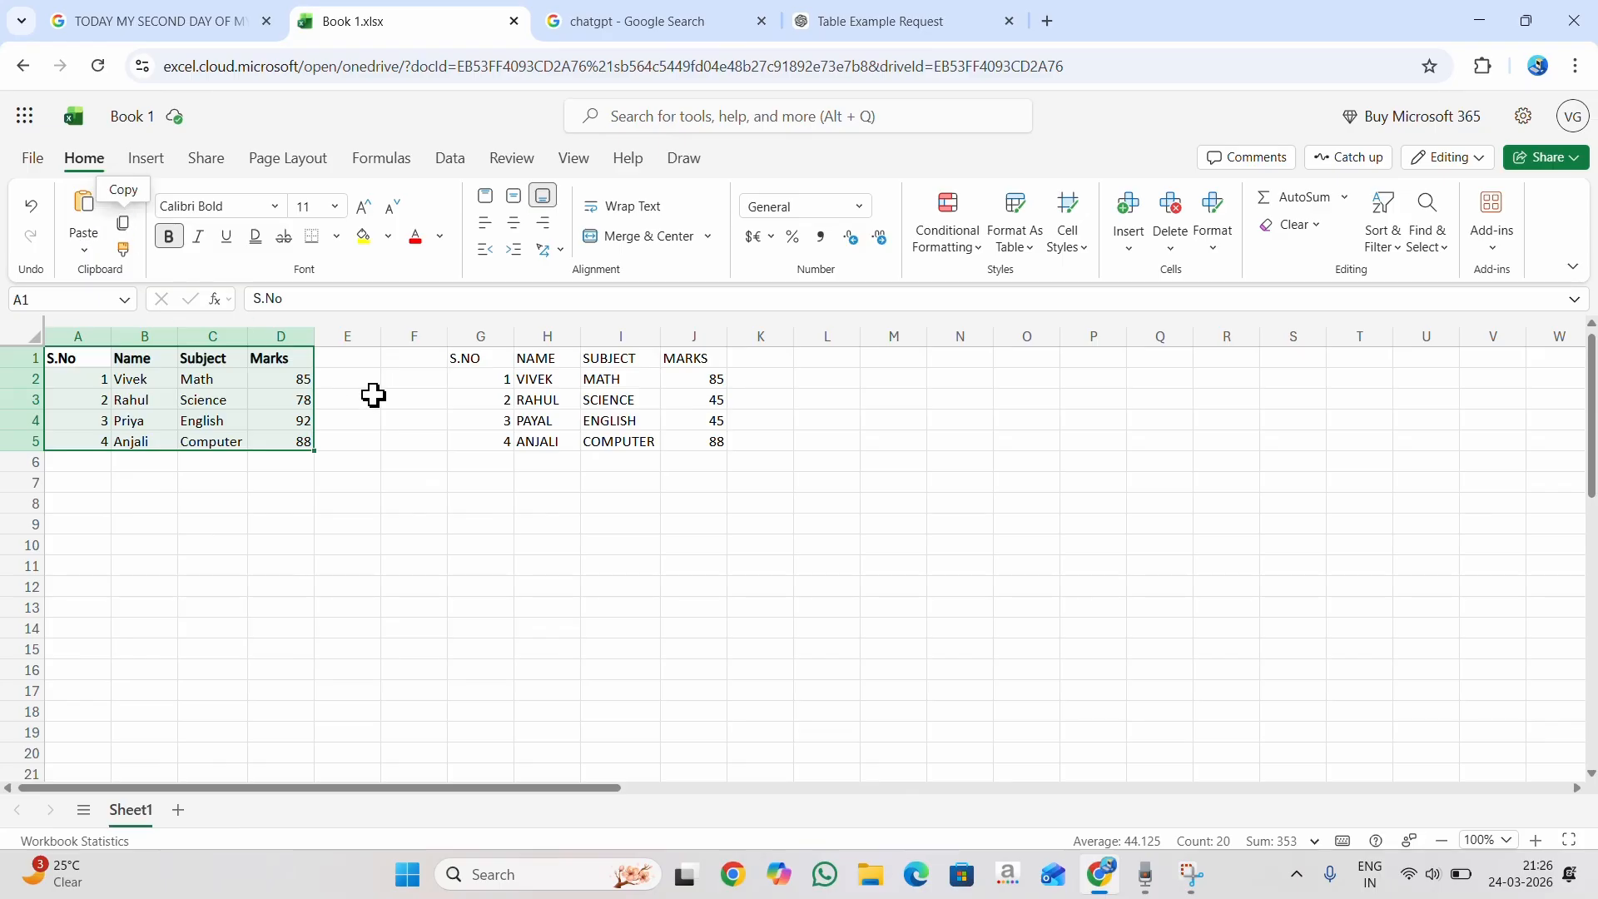
left_click(464, 356)
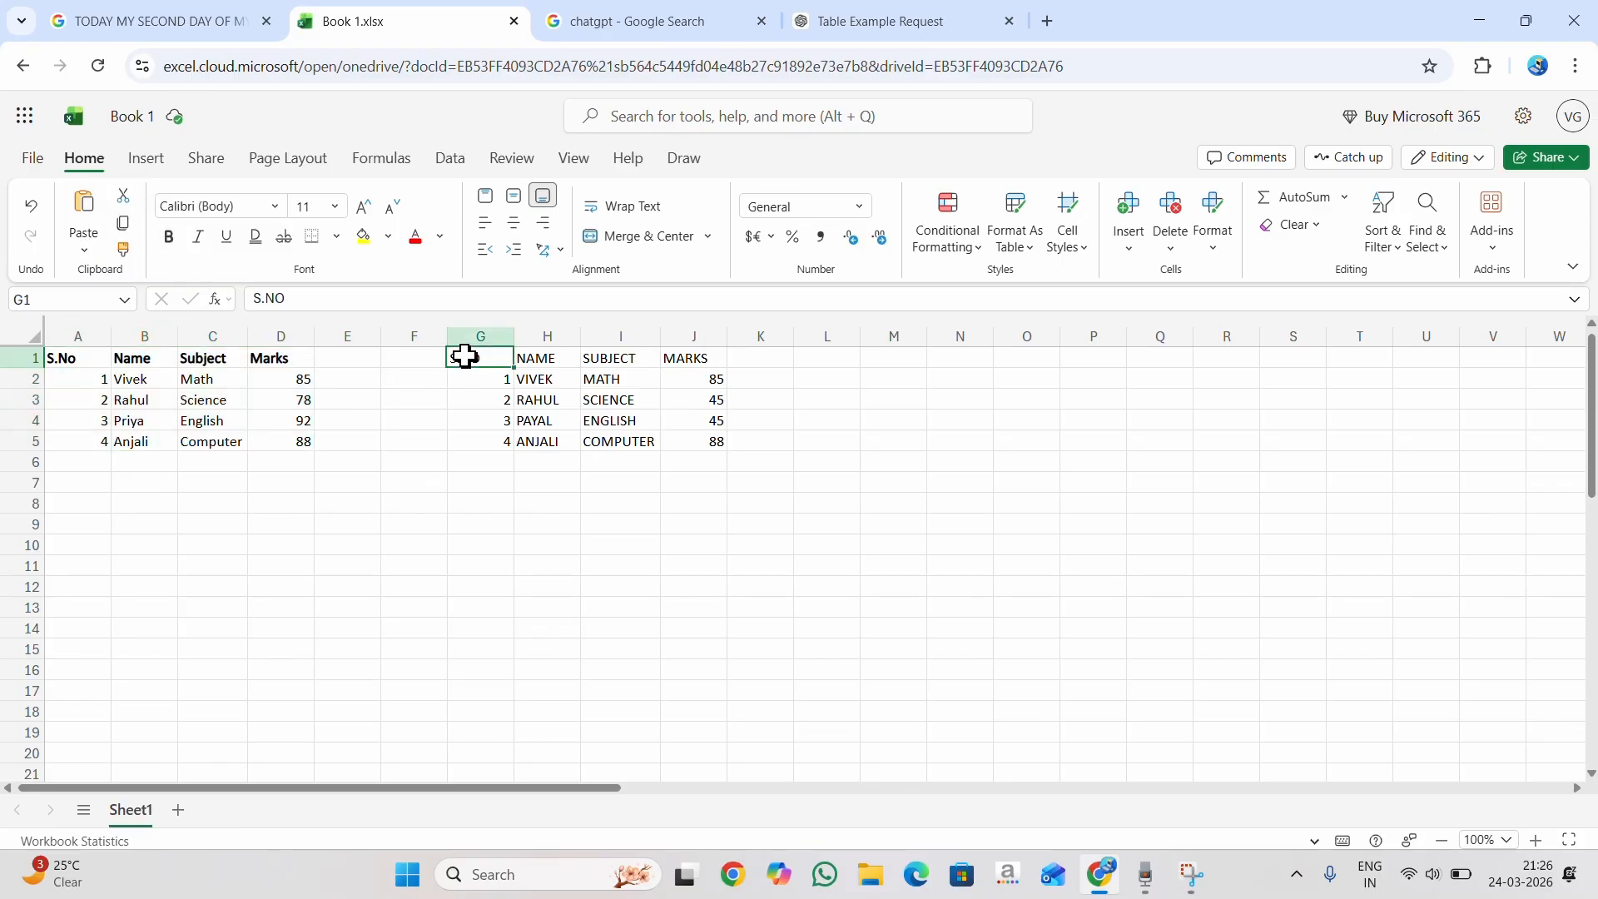
Cut the table in G1:J5 and paste it at cell N1, allowing the site access to the clipboard.
left_click_drag(462, 354, 698, 439)
key("ctrl+c")
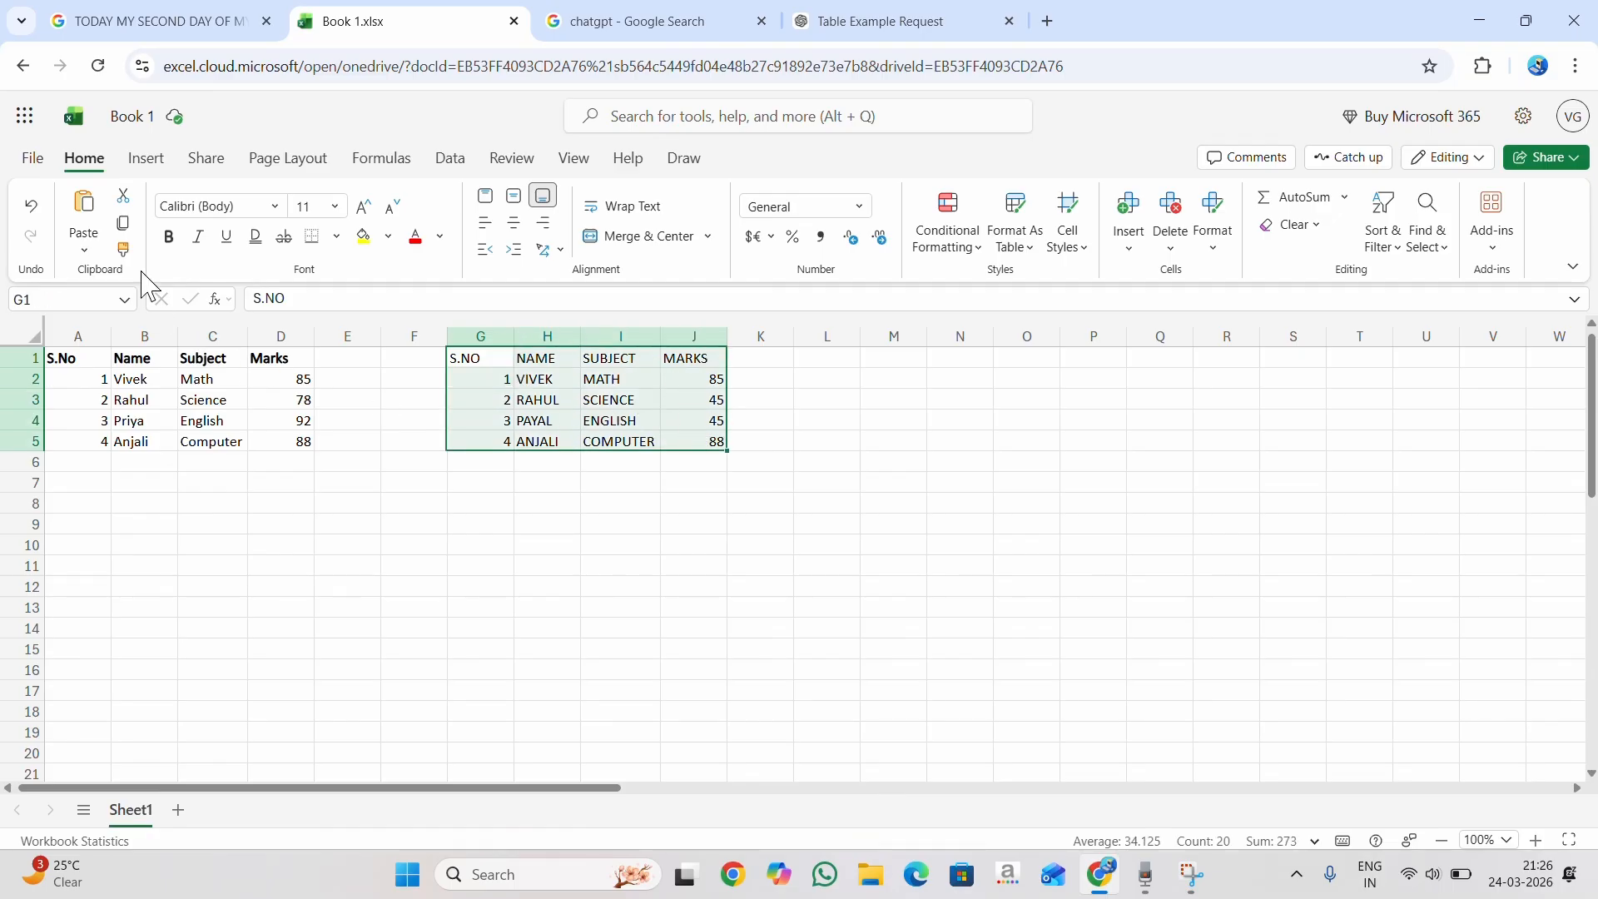
left_click(123, 197)
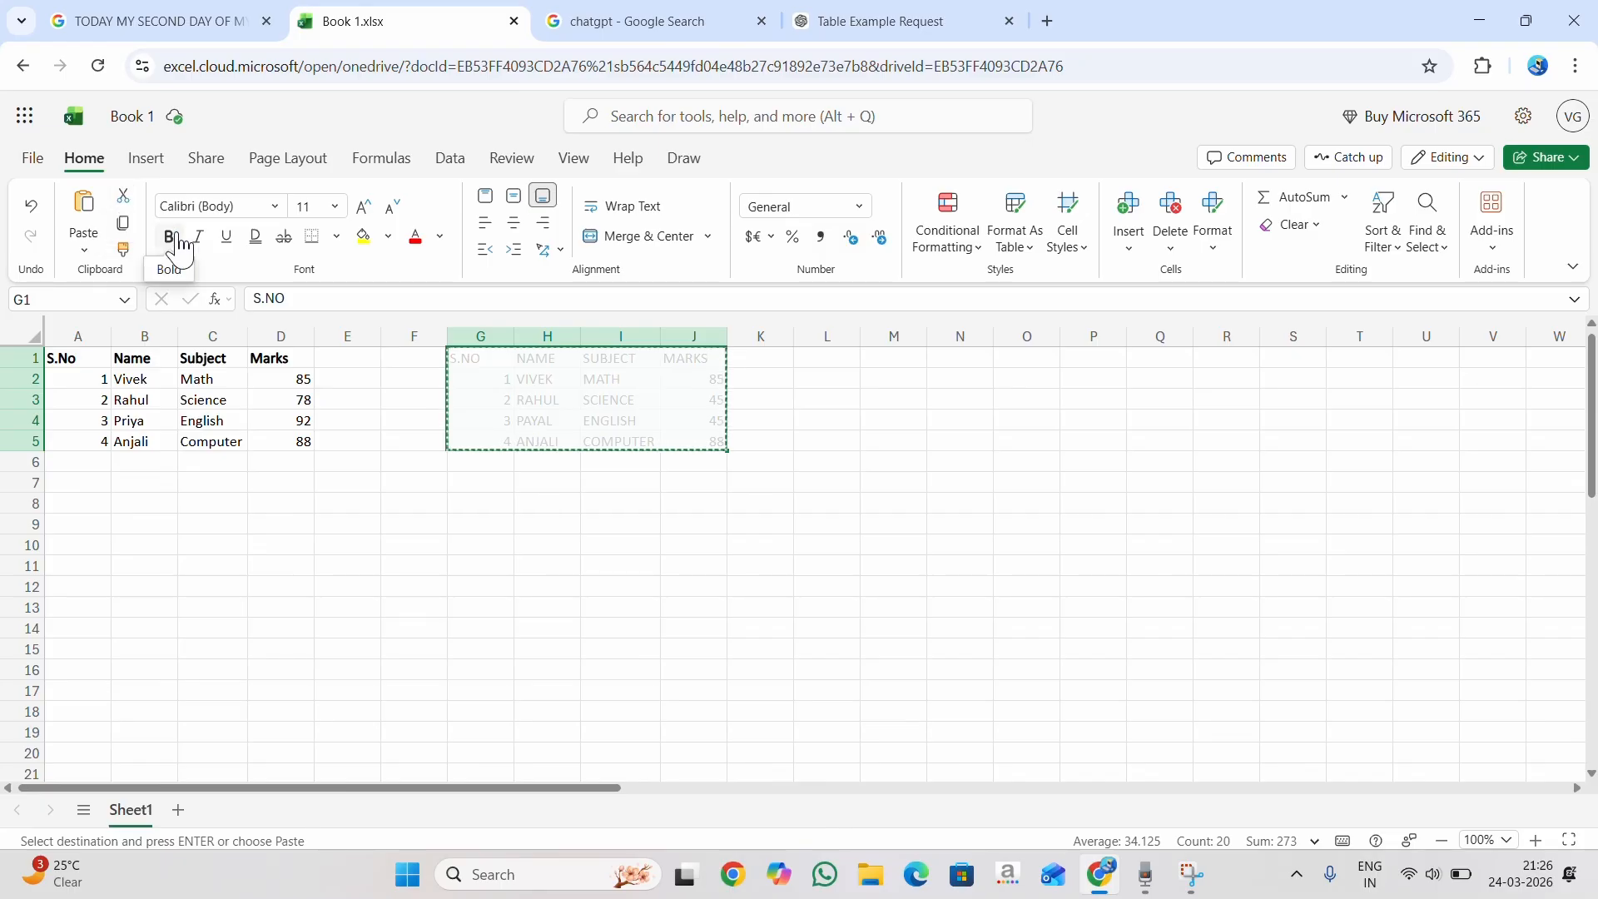
left_click(970, 366)
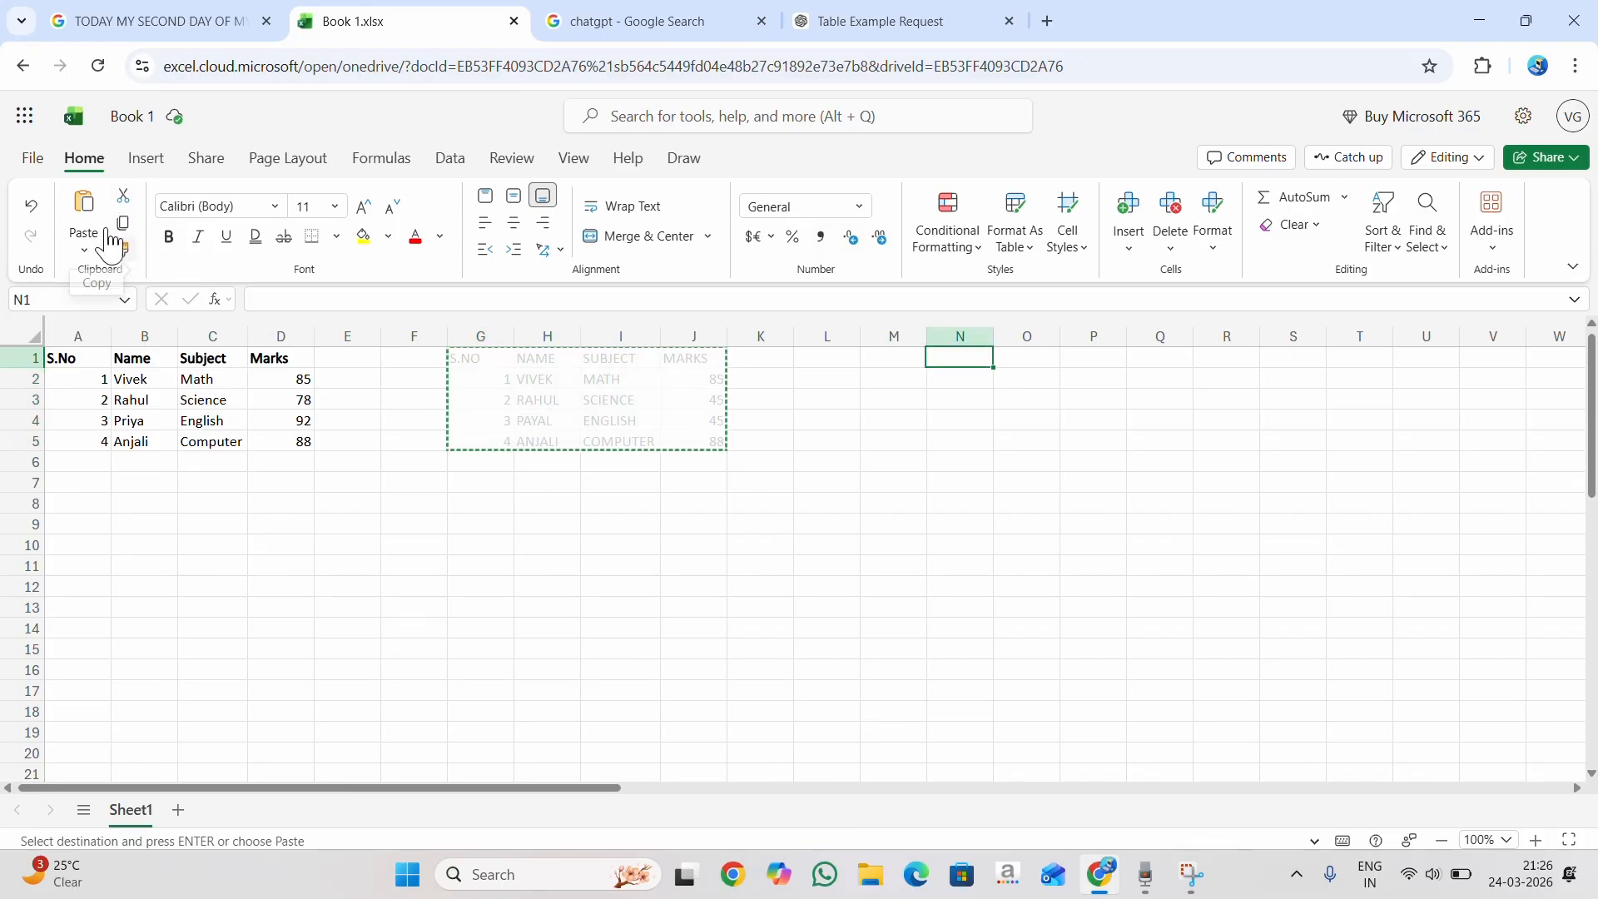
left_click(84, 204)
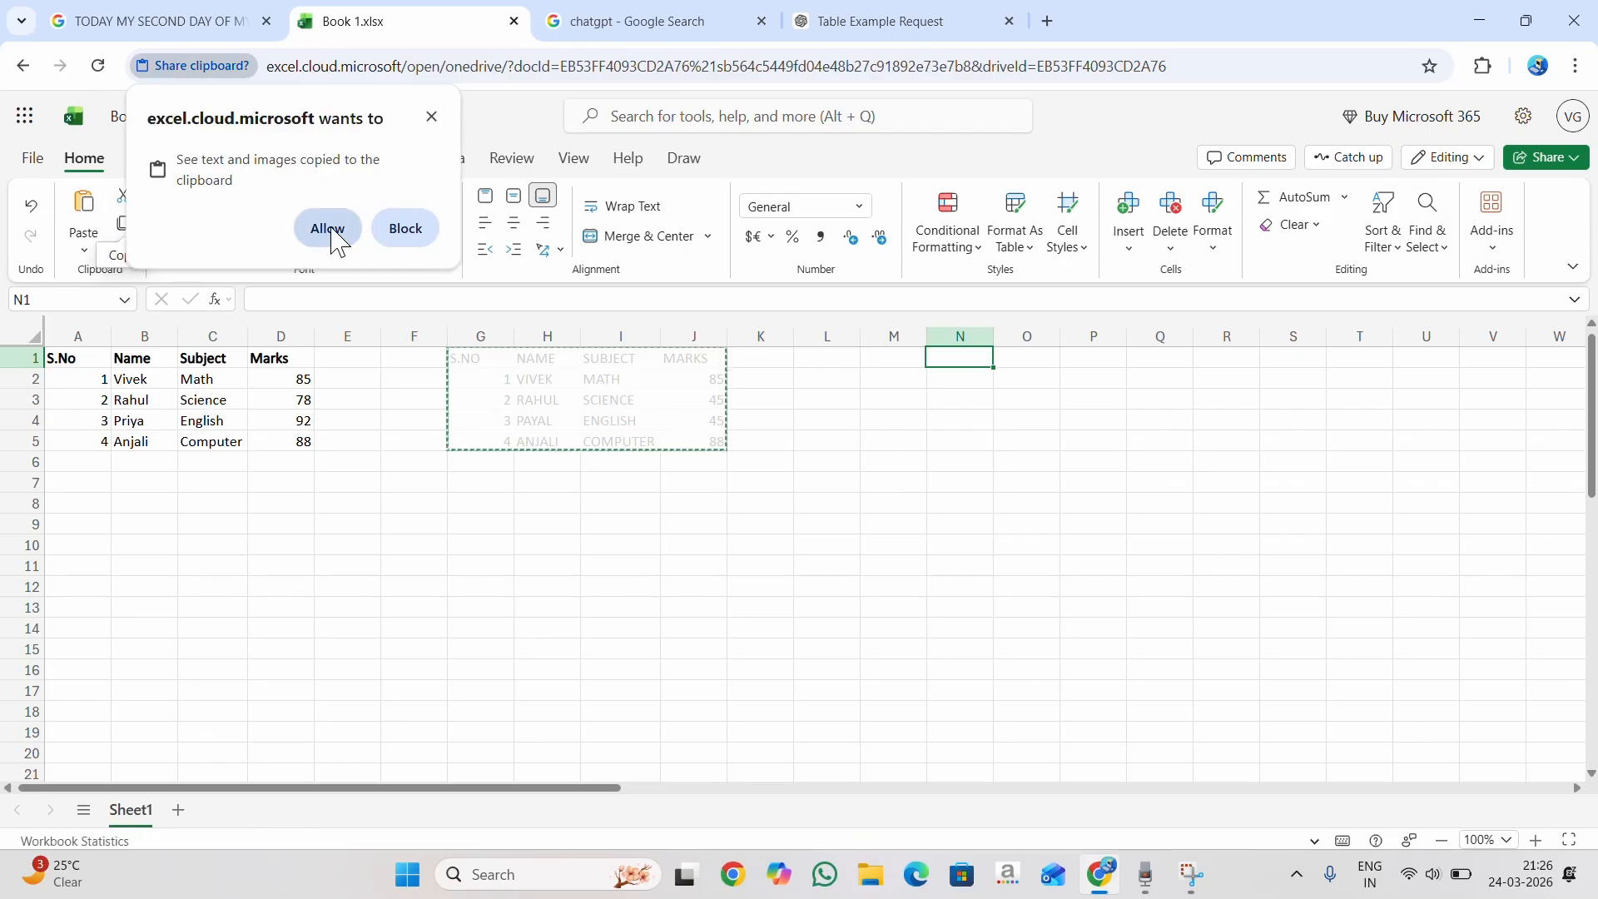
left_click(329, 229)
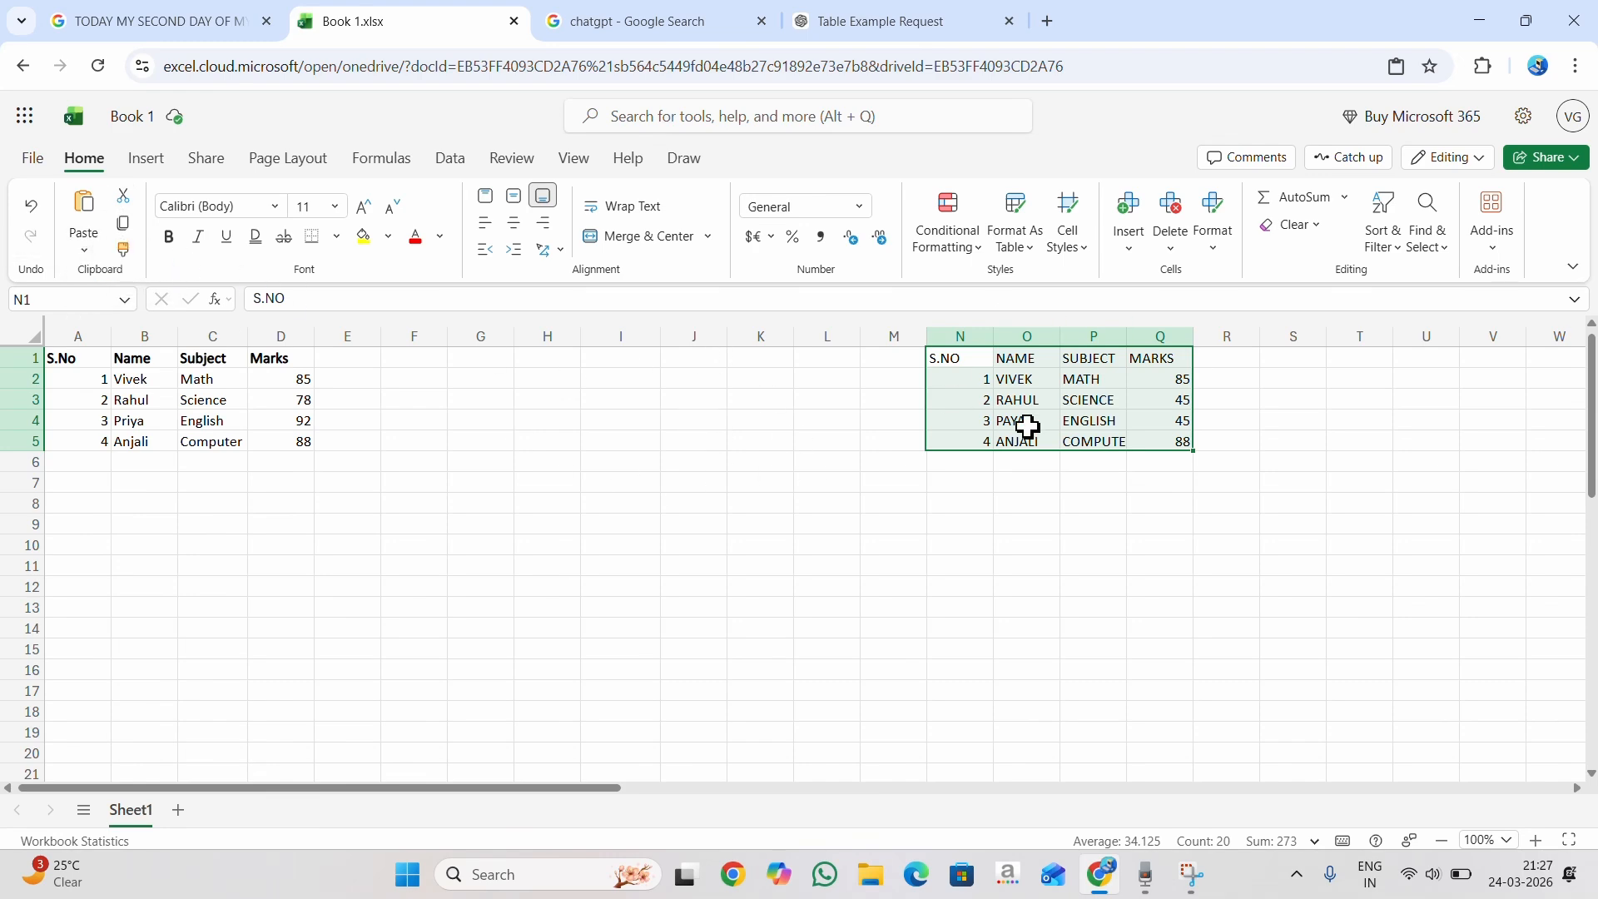
Copy the table in N1:Q5 and paste it at cell G1.
left_click(1114, 504)
left_click(946, 359)
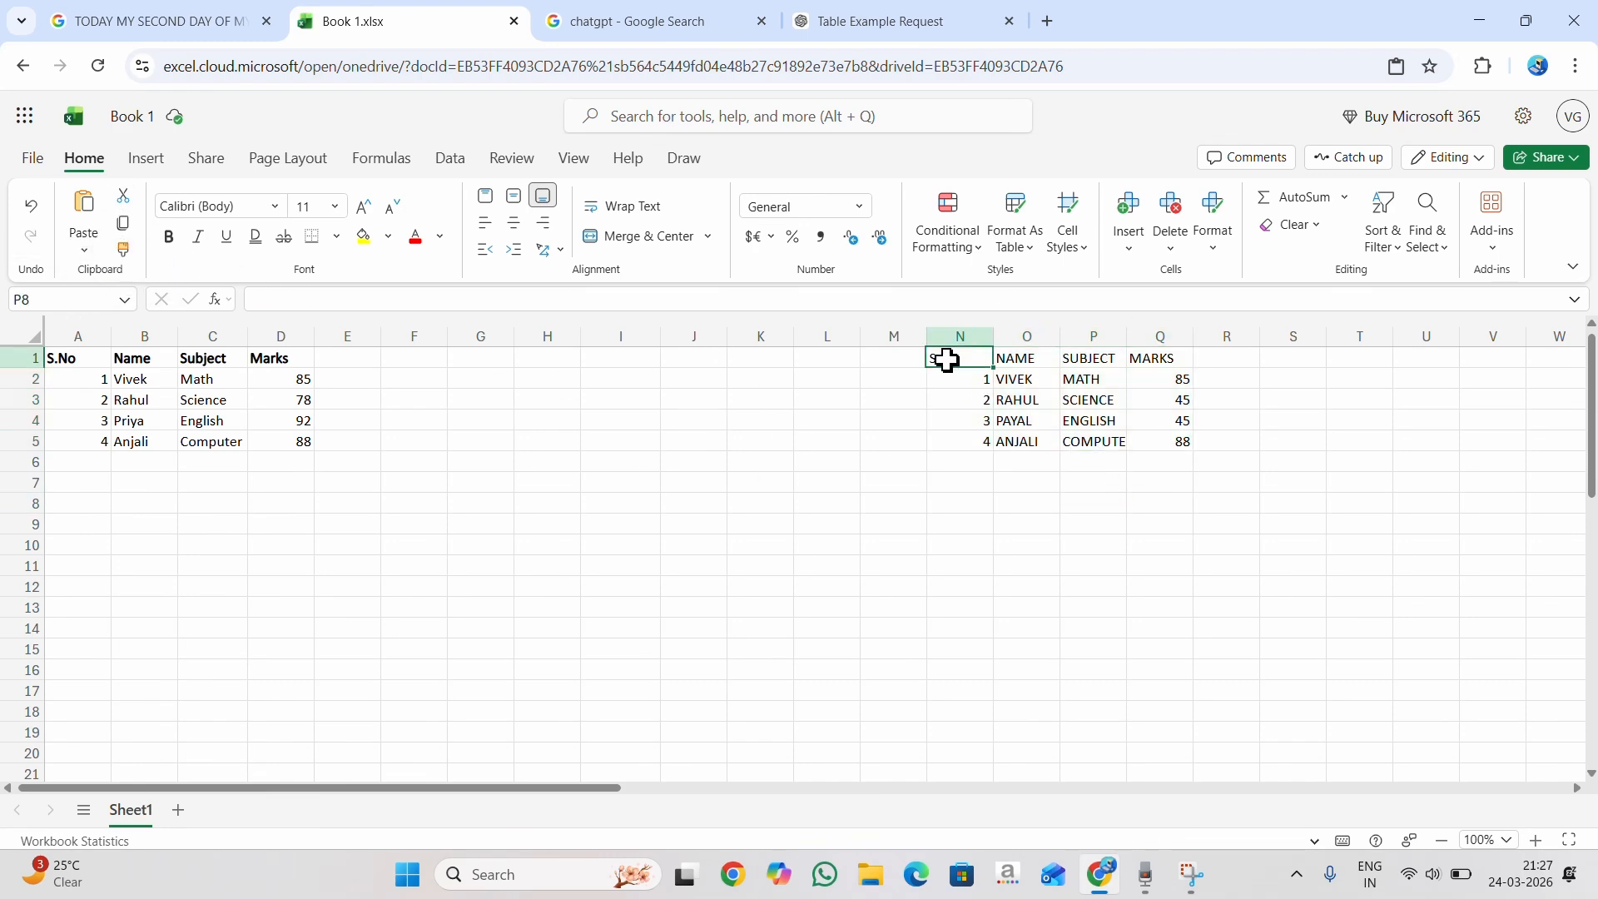
key("ctrl+a")
left_click(123, 225)
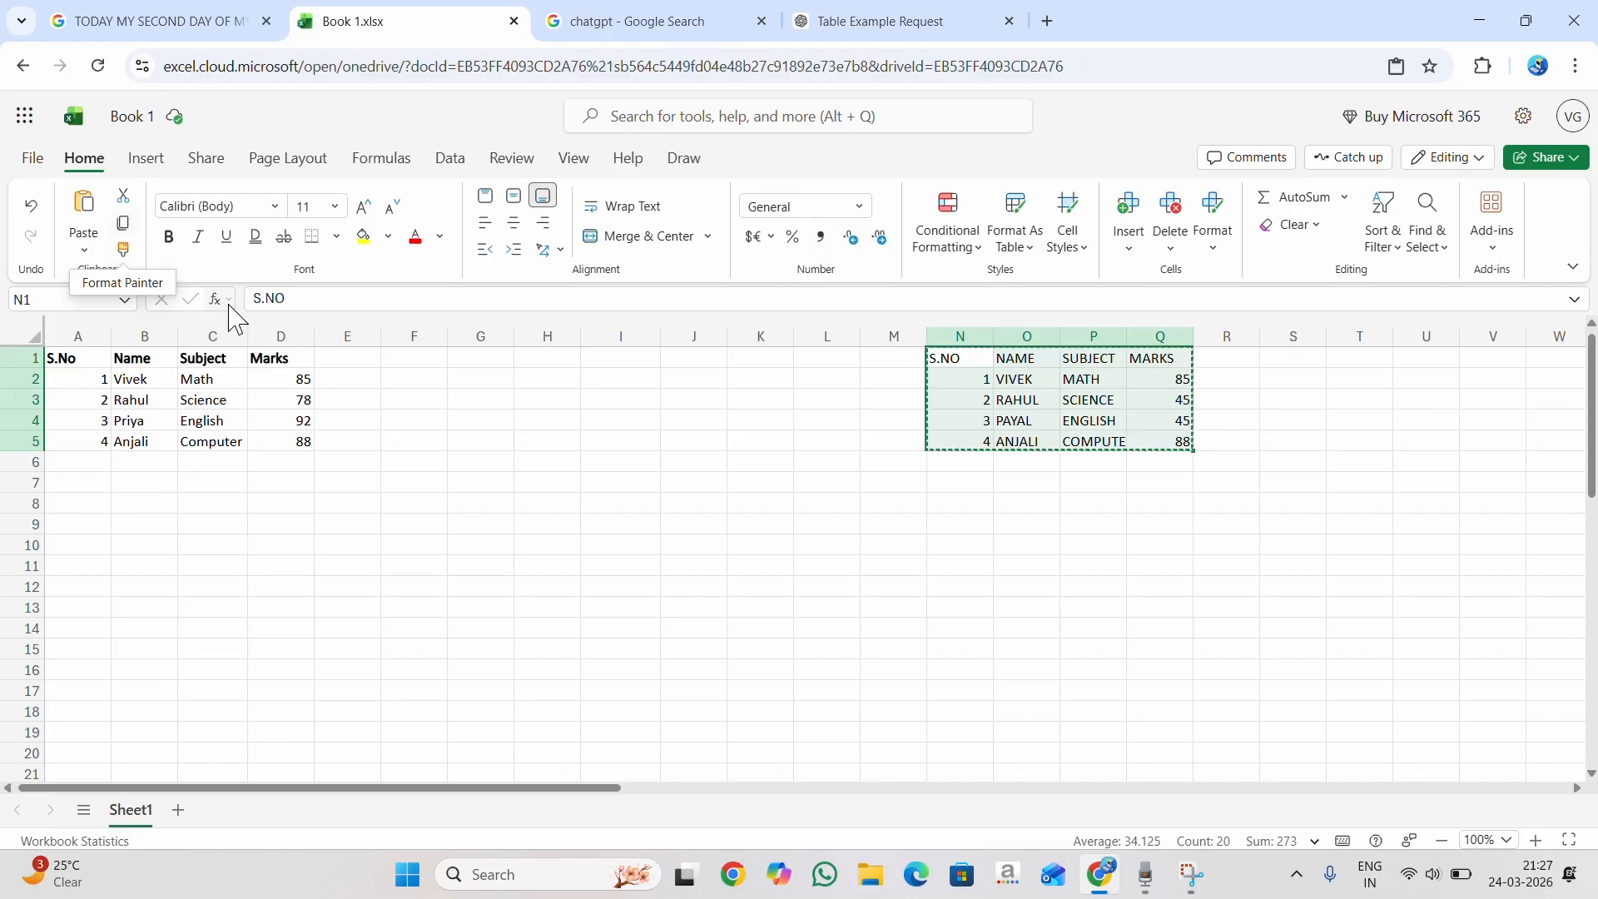
left_click(481, 359)
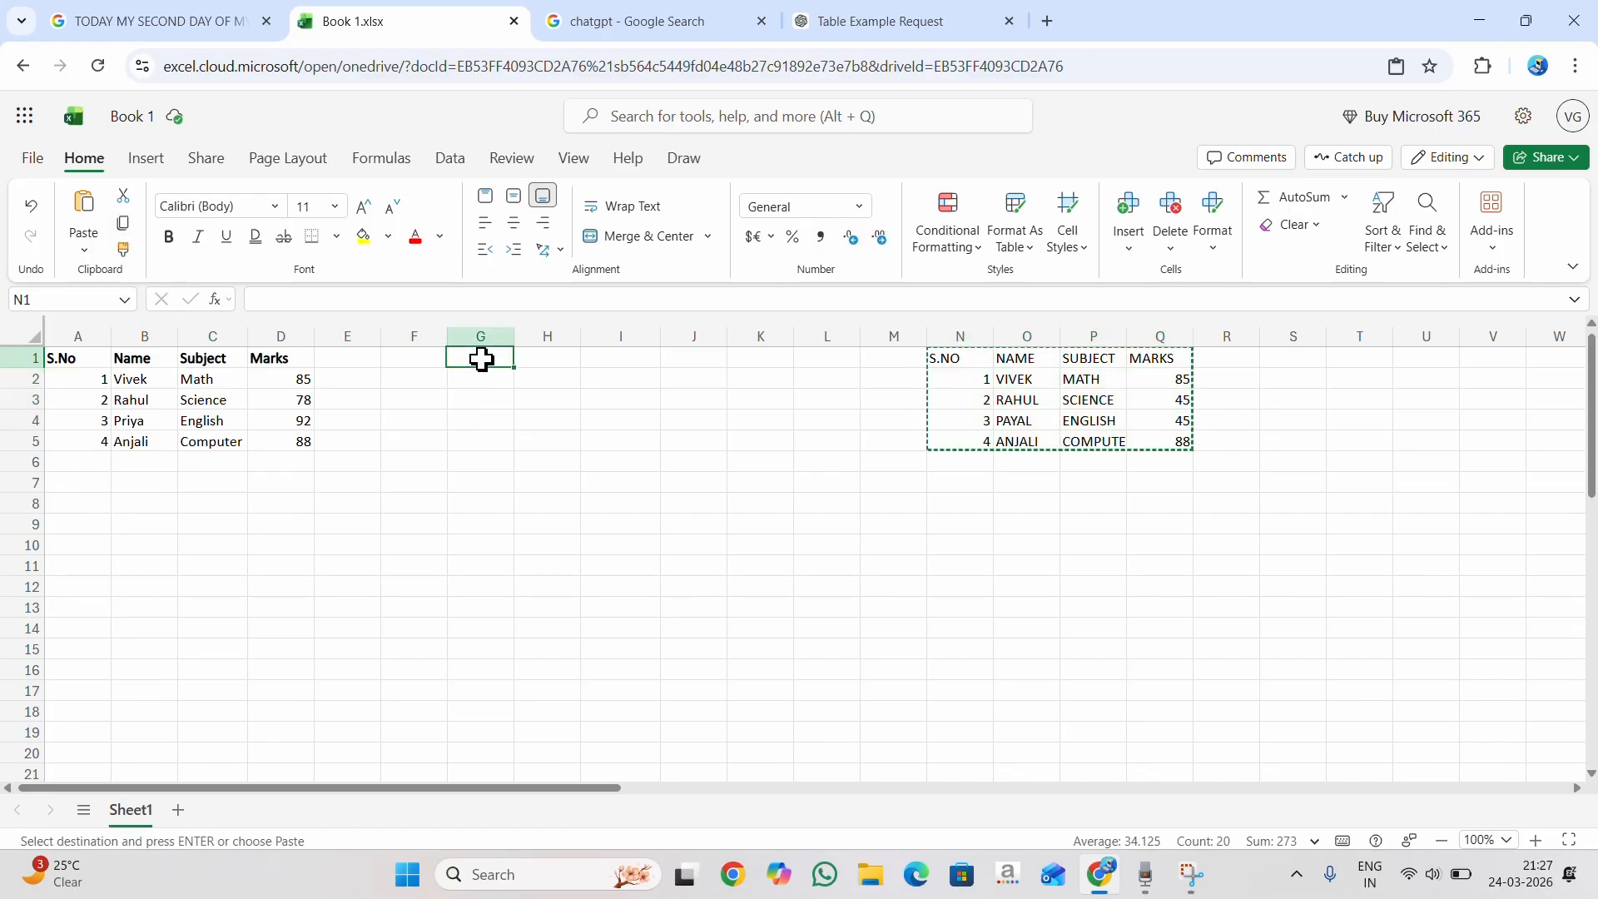
left_click(83, 212)
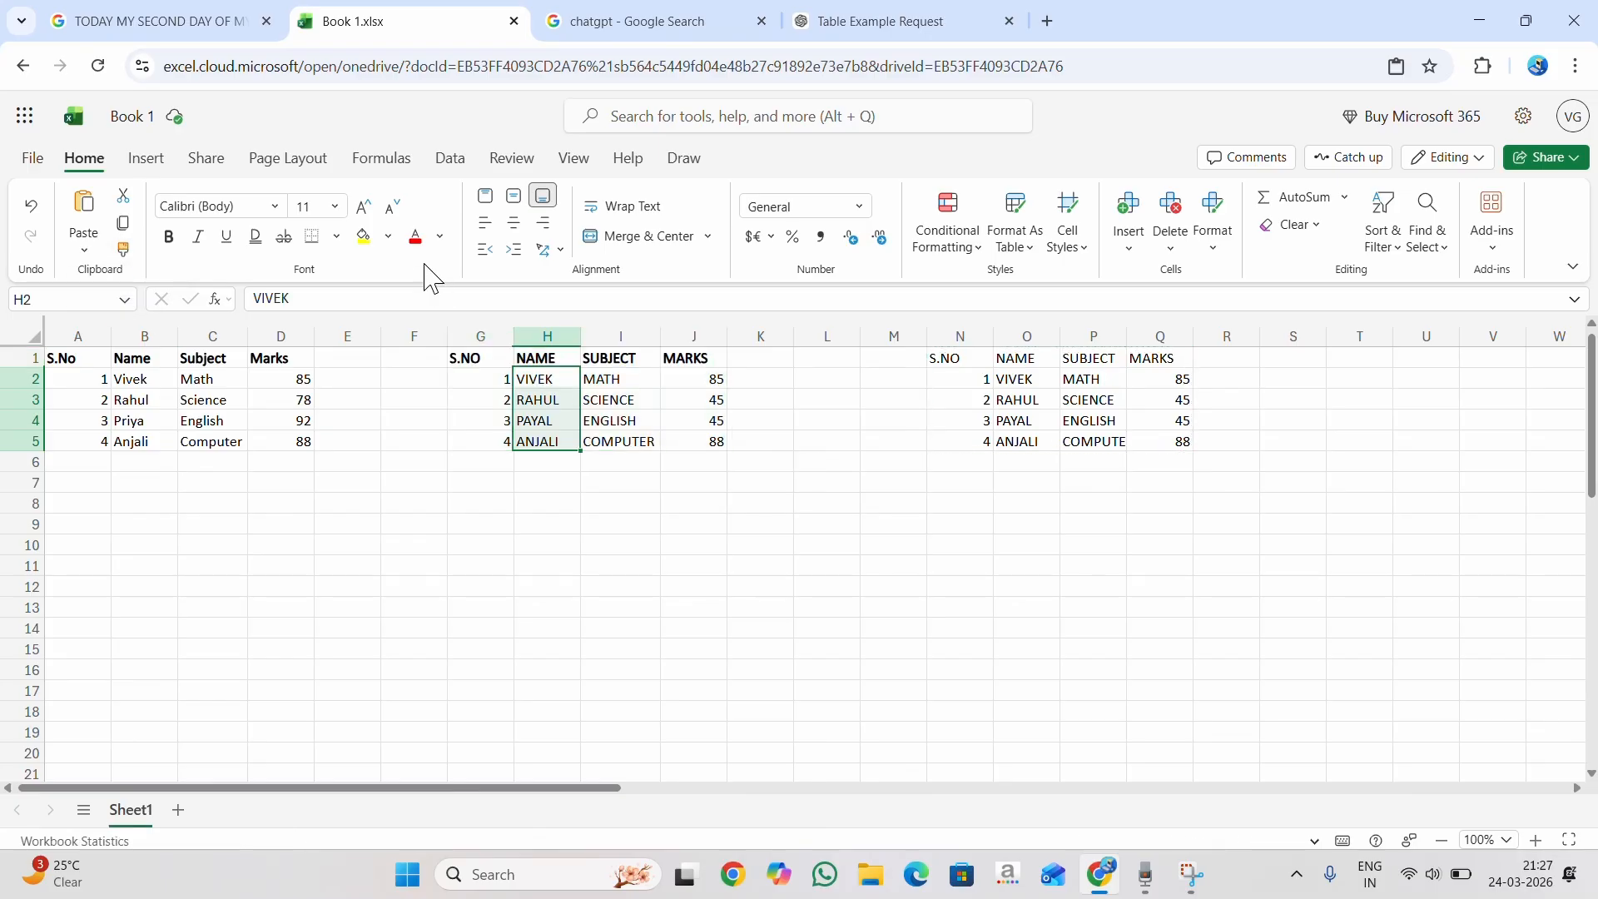
Color the names in H2:H5 red and the marks in J2:J5 gold.
left_click(416, 236)
left_click_drag(626, 385, 632, 432)
Apply all borders to the table in G1:J5.
left_click(337, 236)
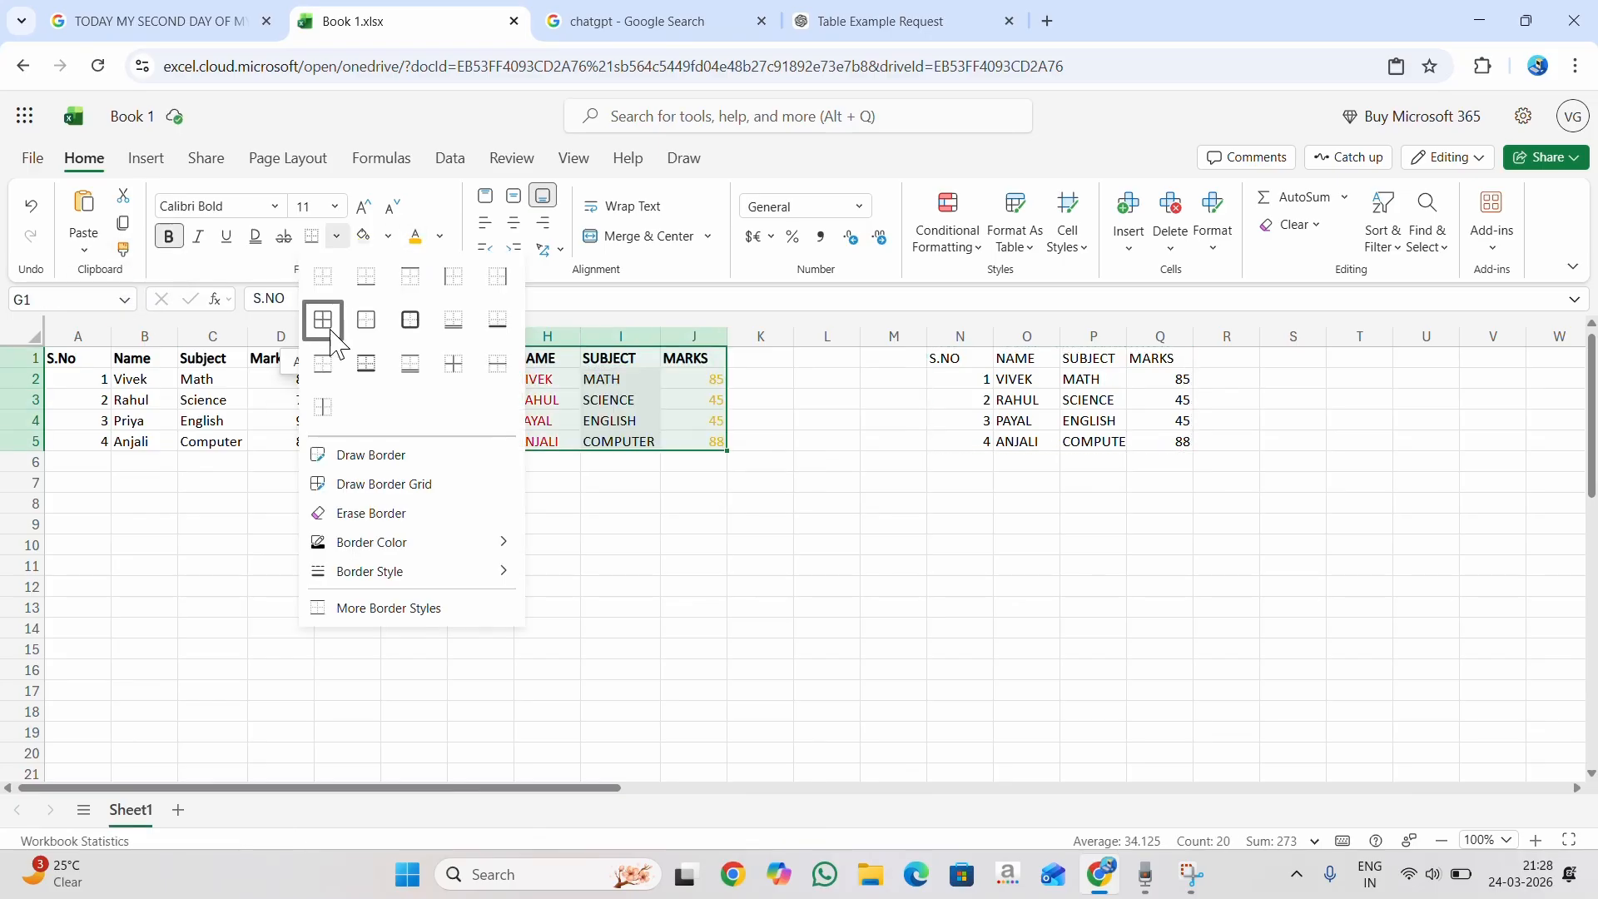
left_click(330, 330)
left_click(614, 518)
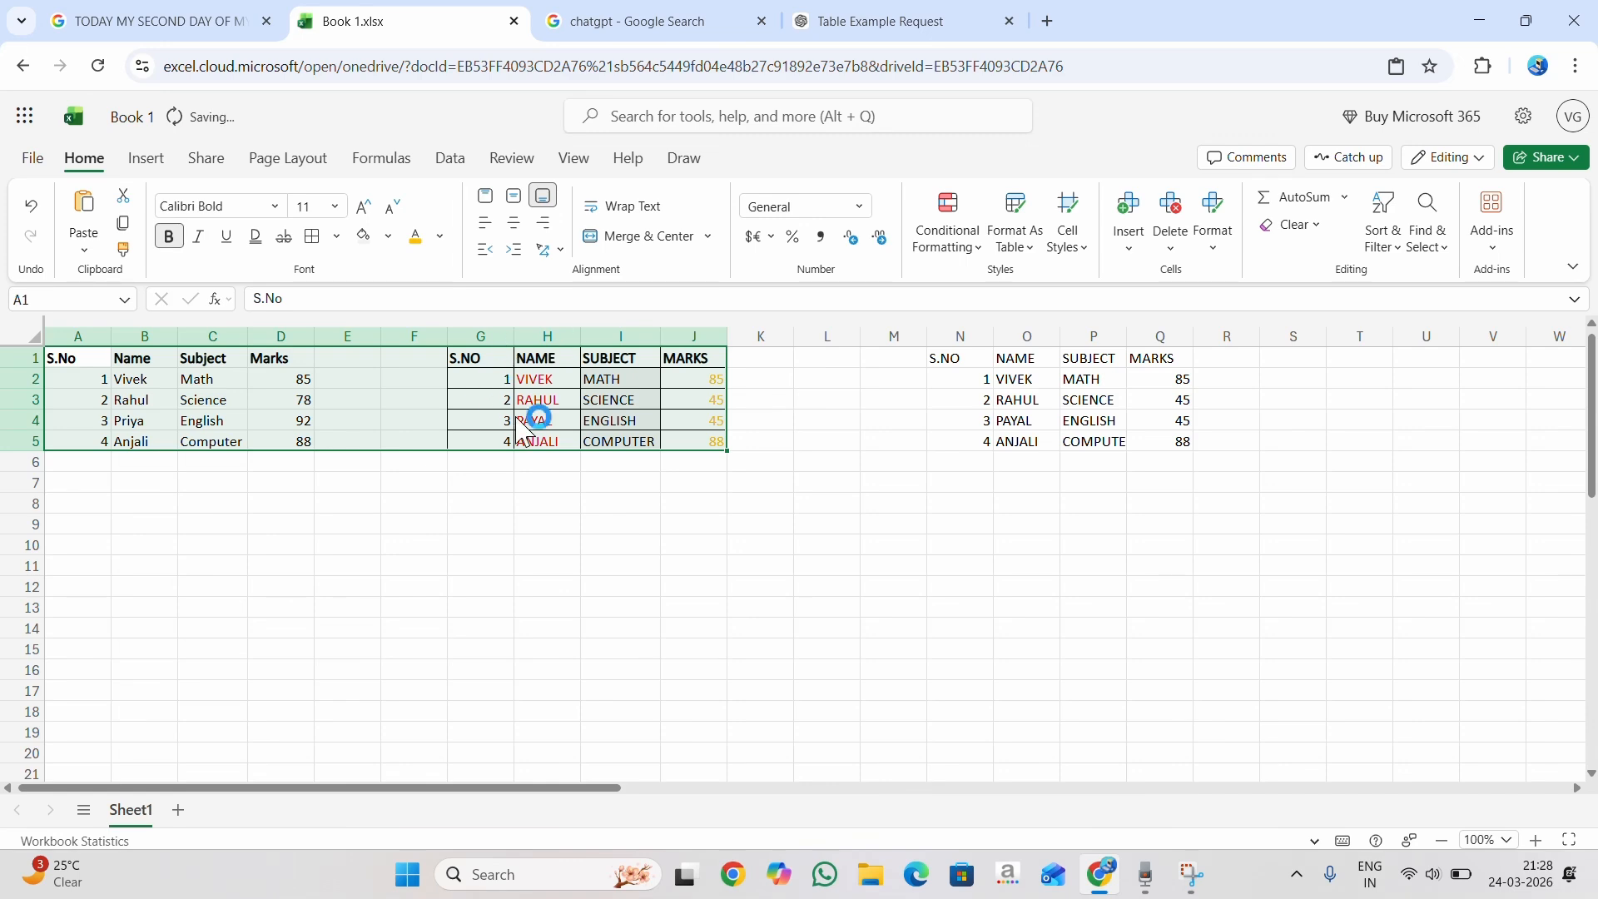
left_click(666, 482)
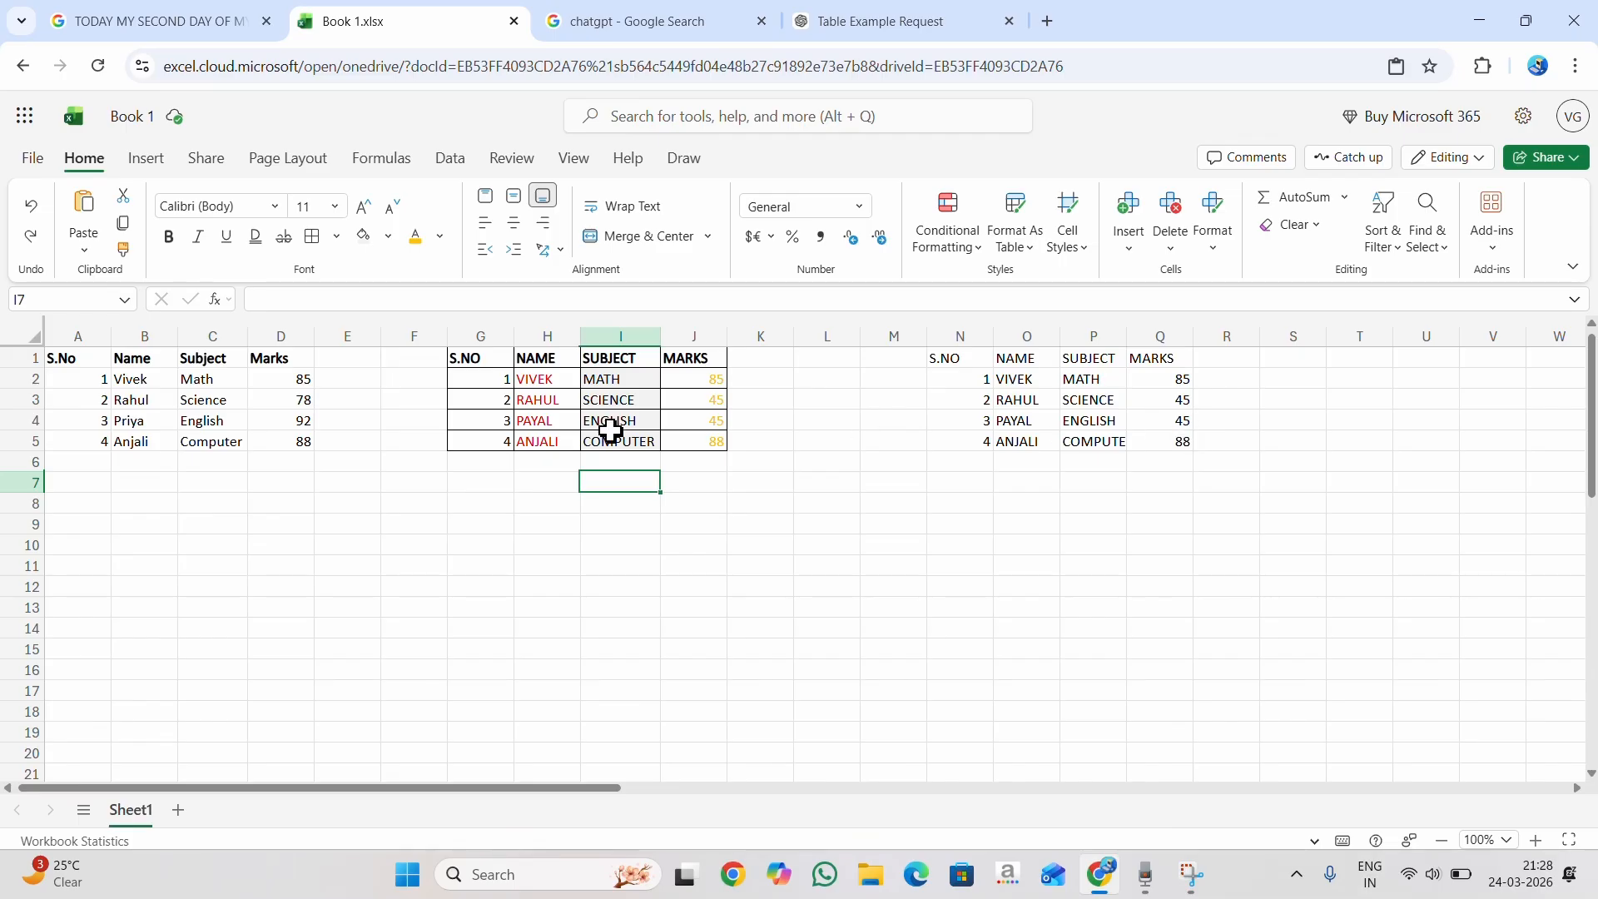
Copy the formatting of the table in G1:J5 onto the table in N1:Q5 with Format Painter.
left_click_drag(474, 360, 694, 450)
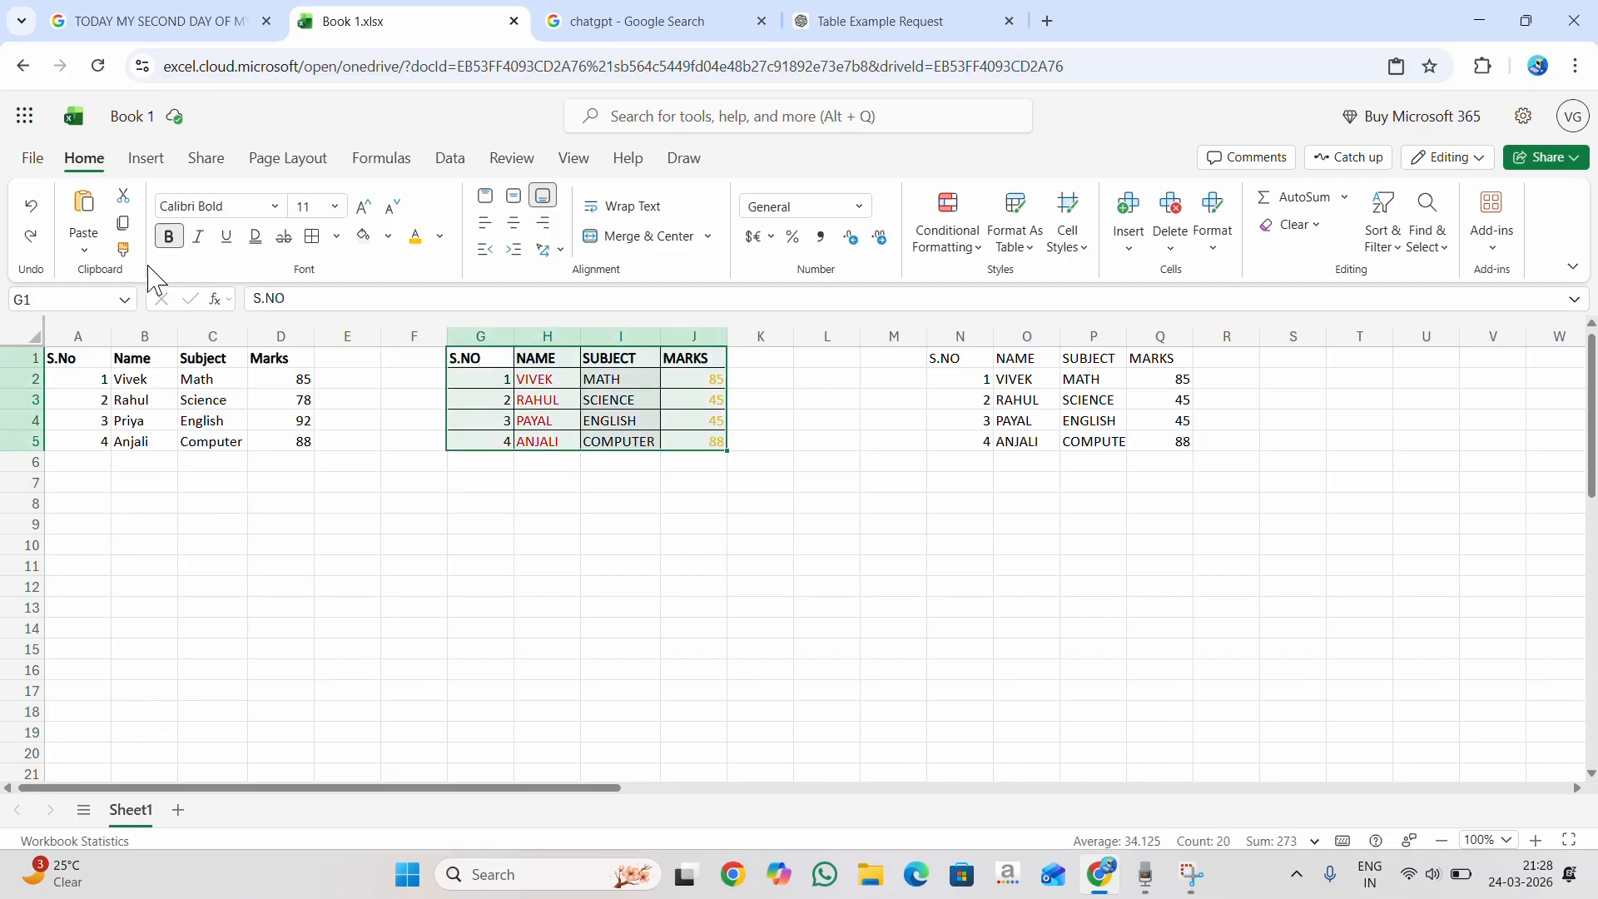
left_click(123, 251)
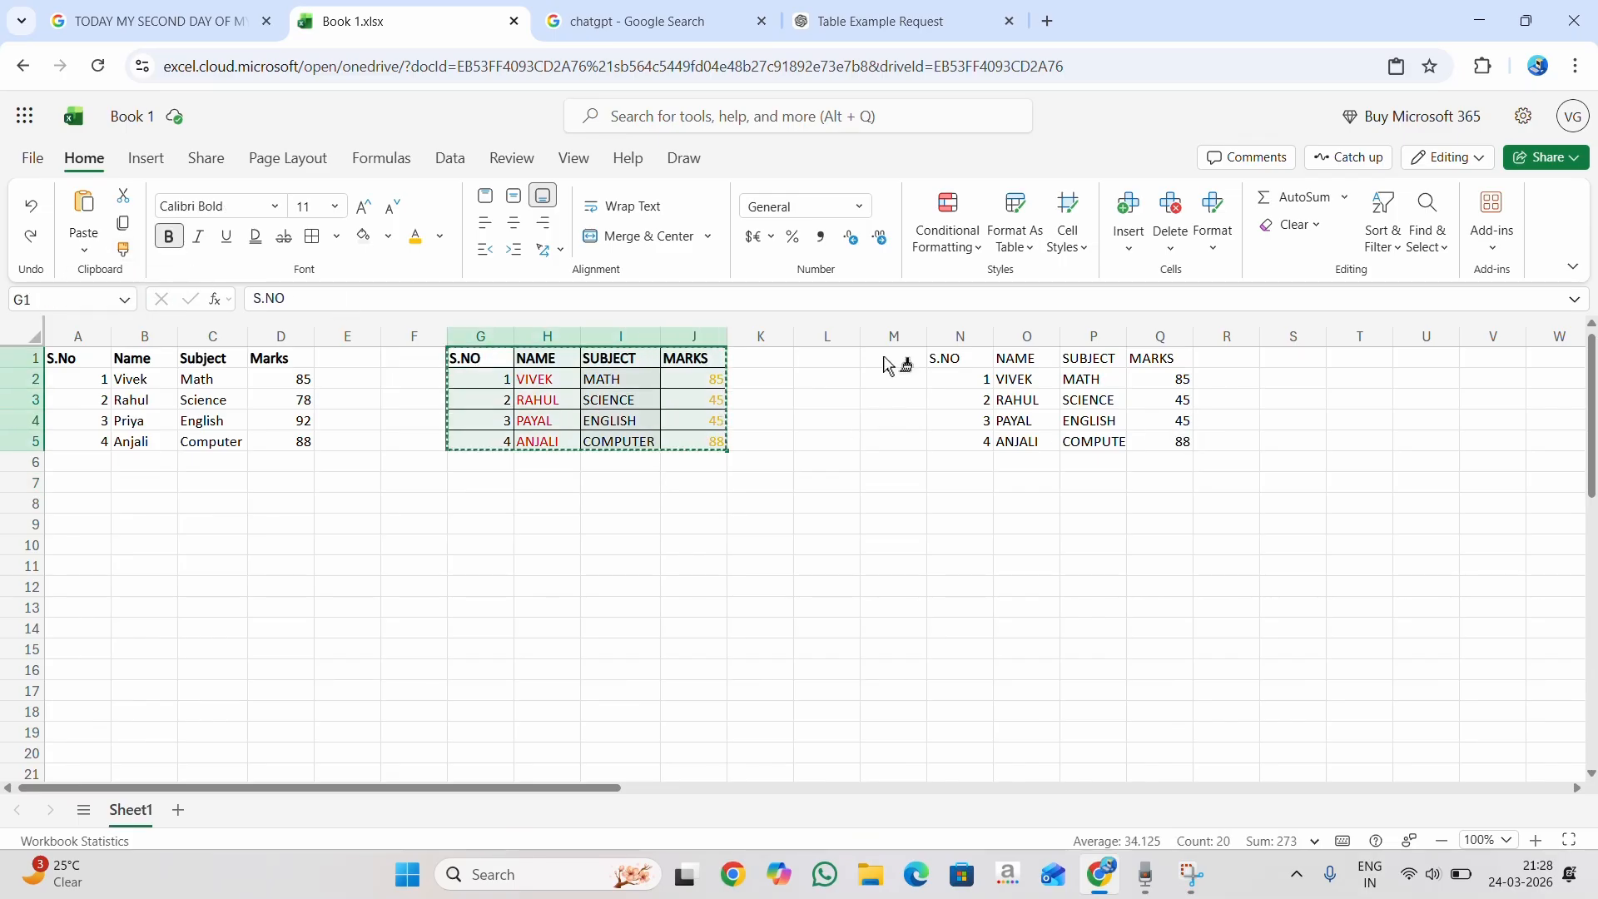
left_click_drag(941, 358, 1151, 442)
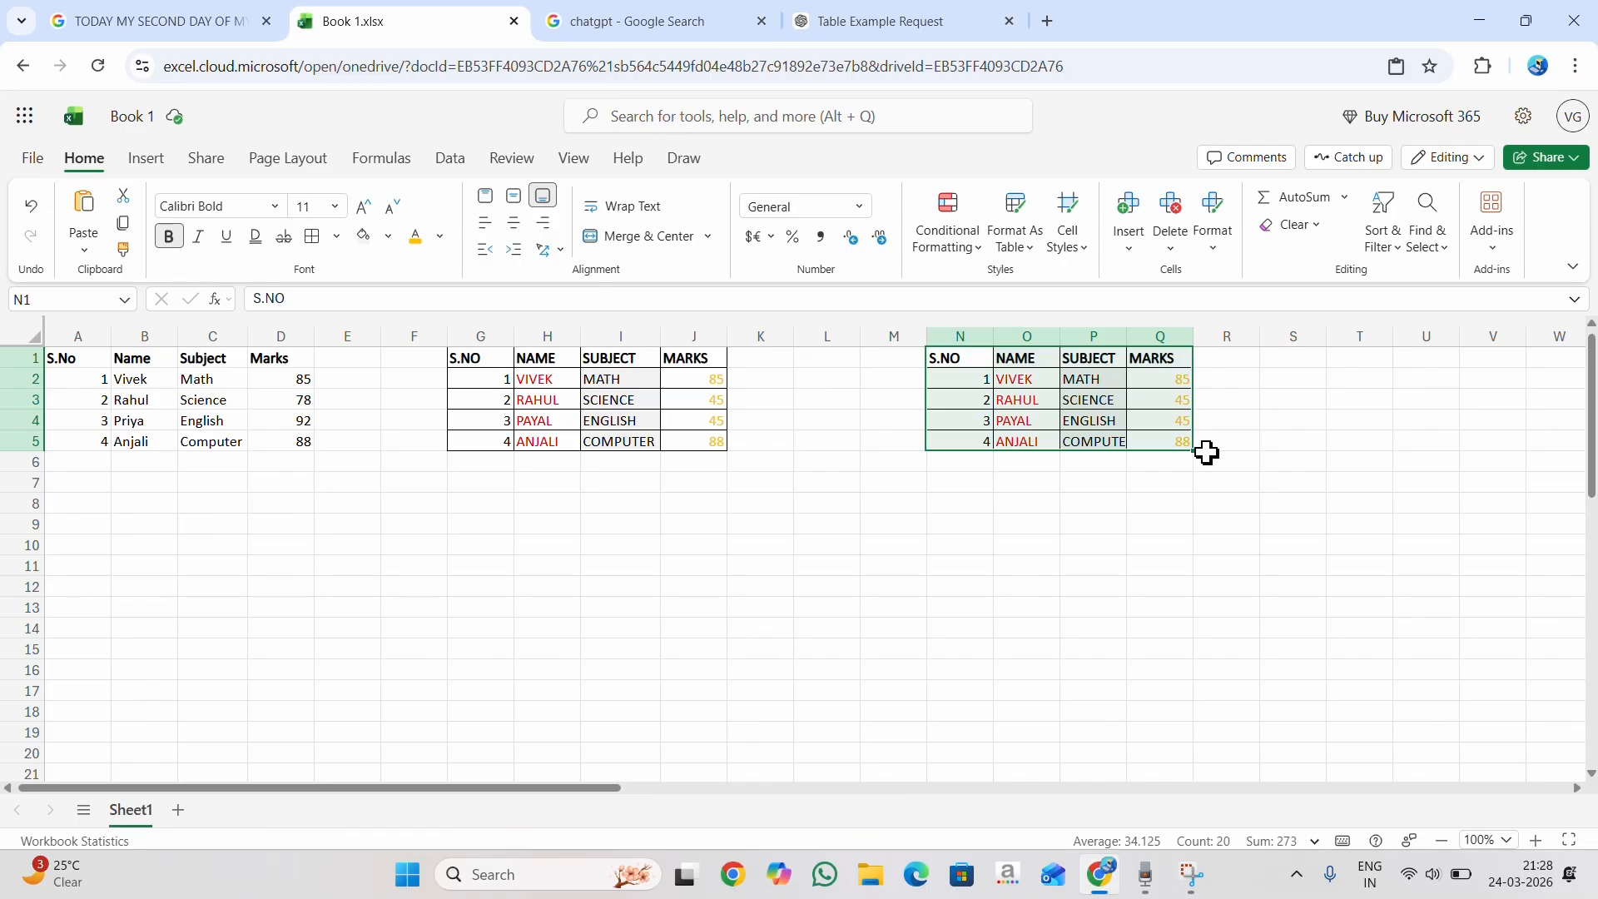
left_click(1091, 541)
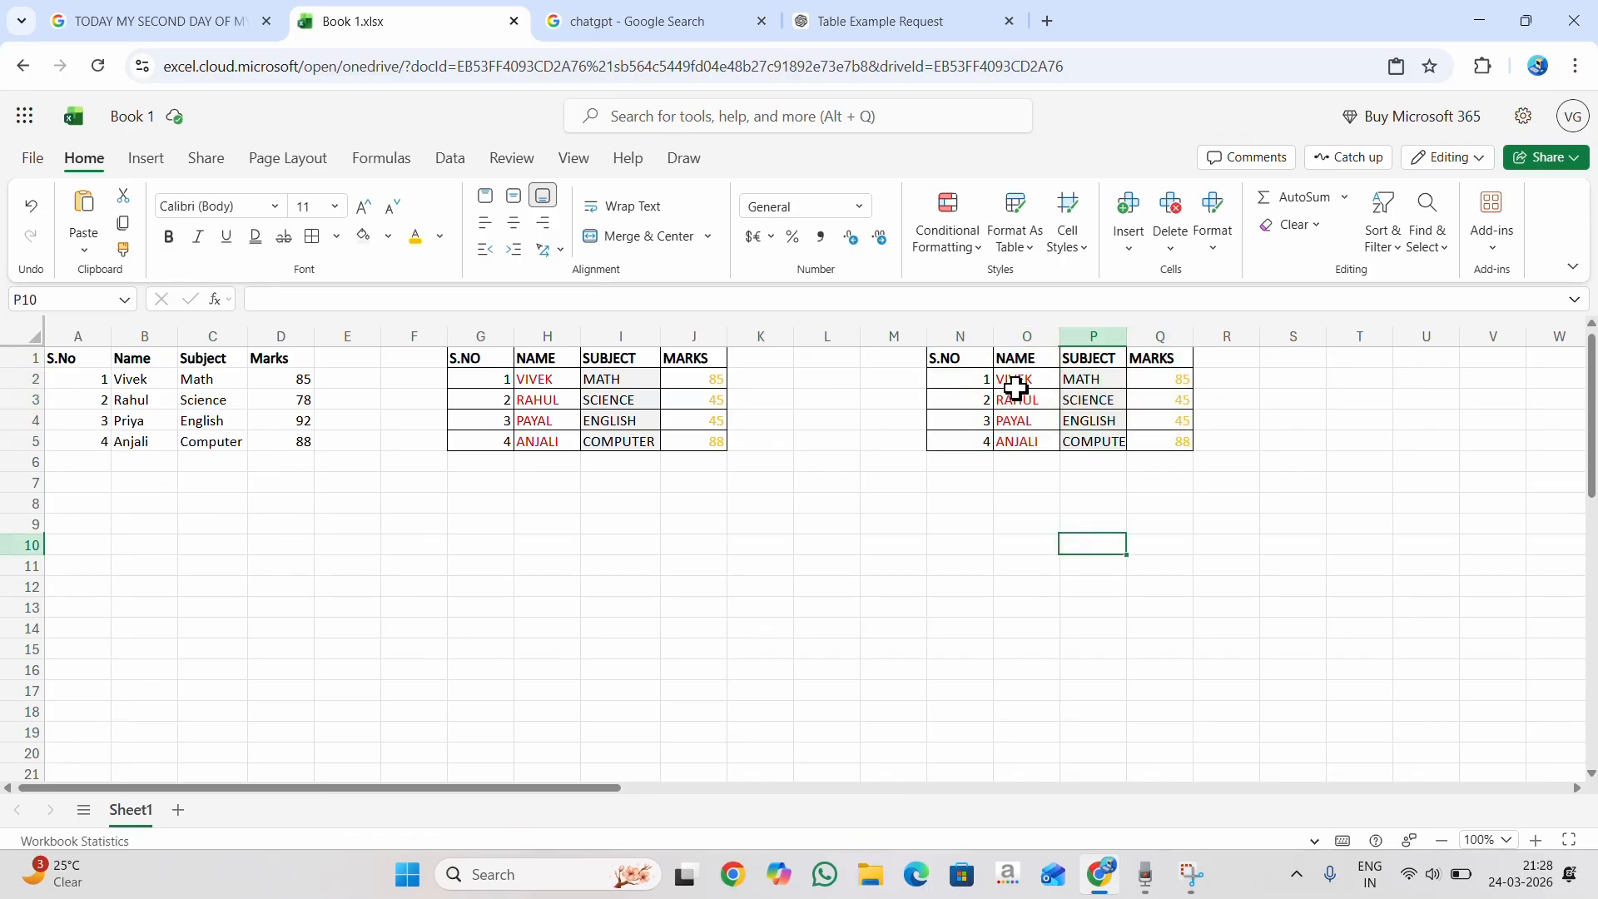
left_click_drag(1017, 380, 1032, 434)
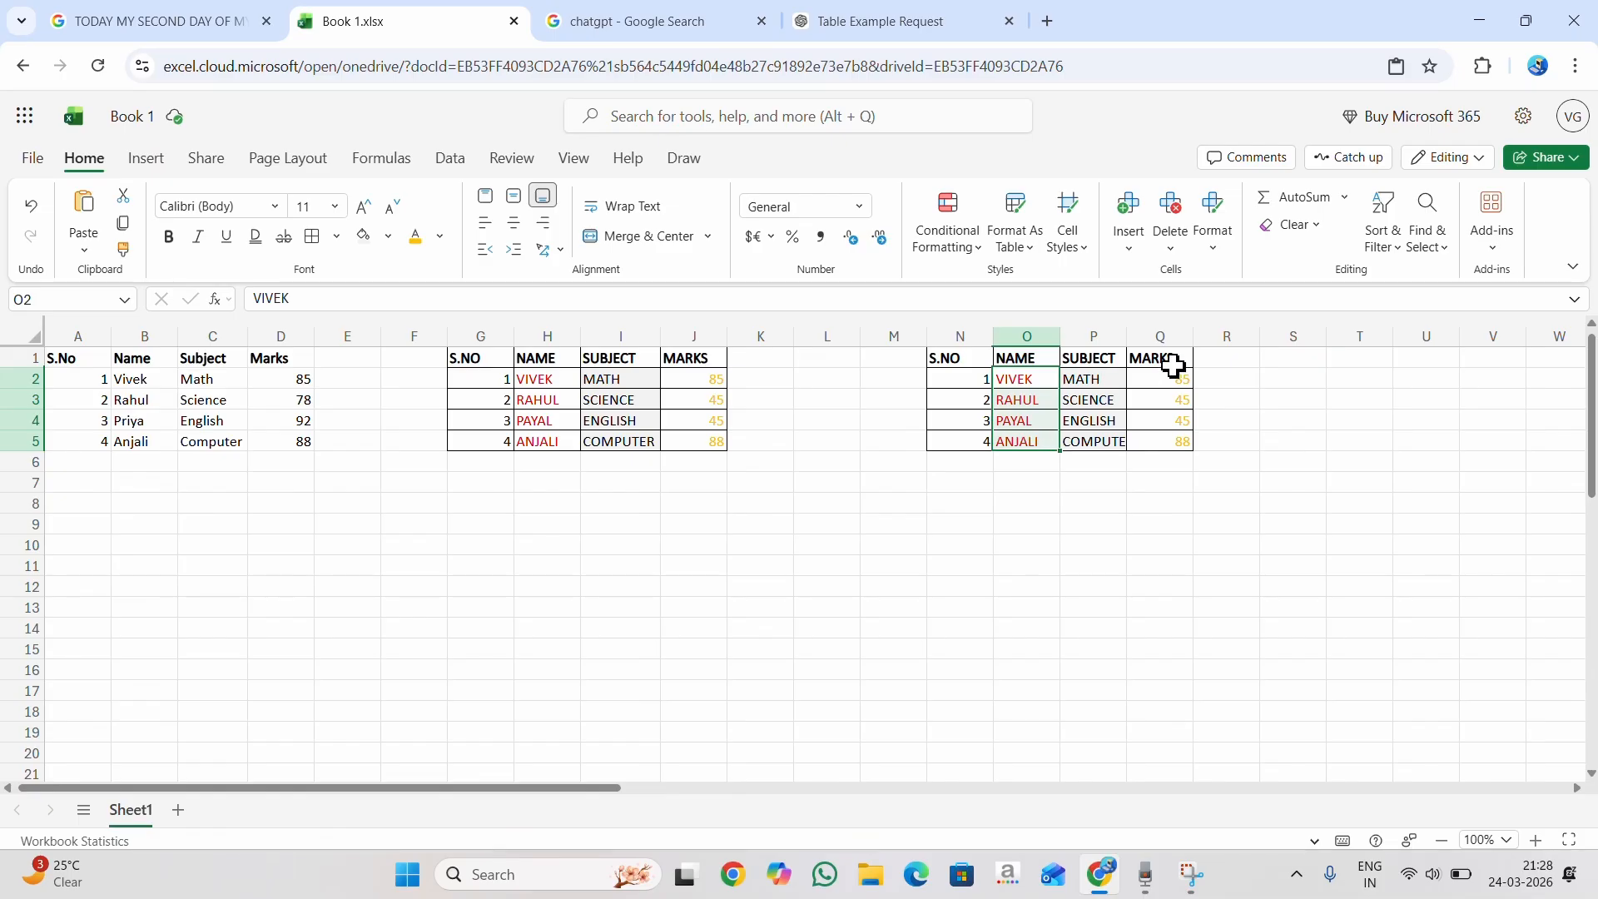
left_click_drag(1172, 376, 1177, 442)
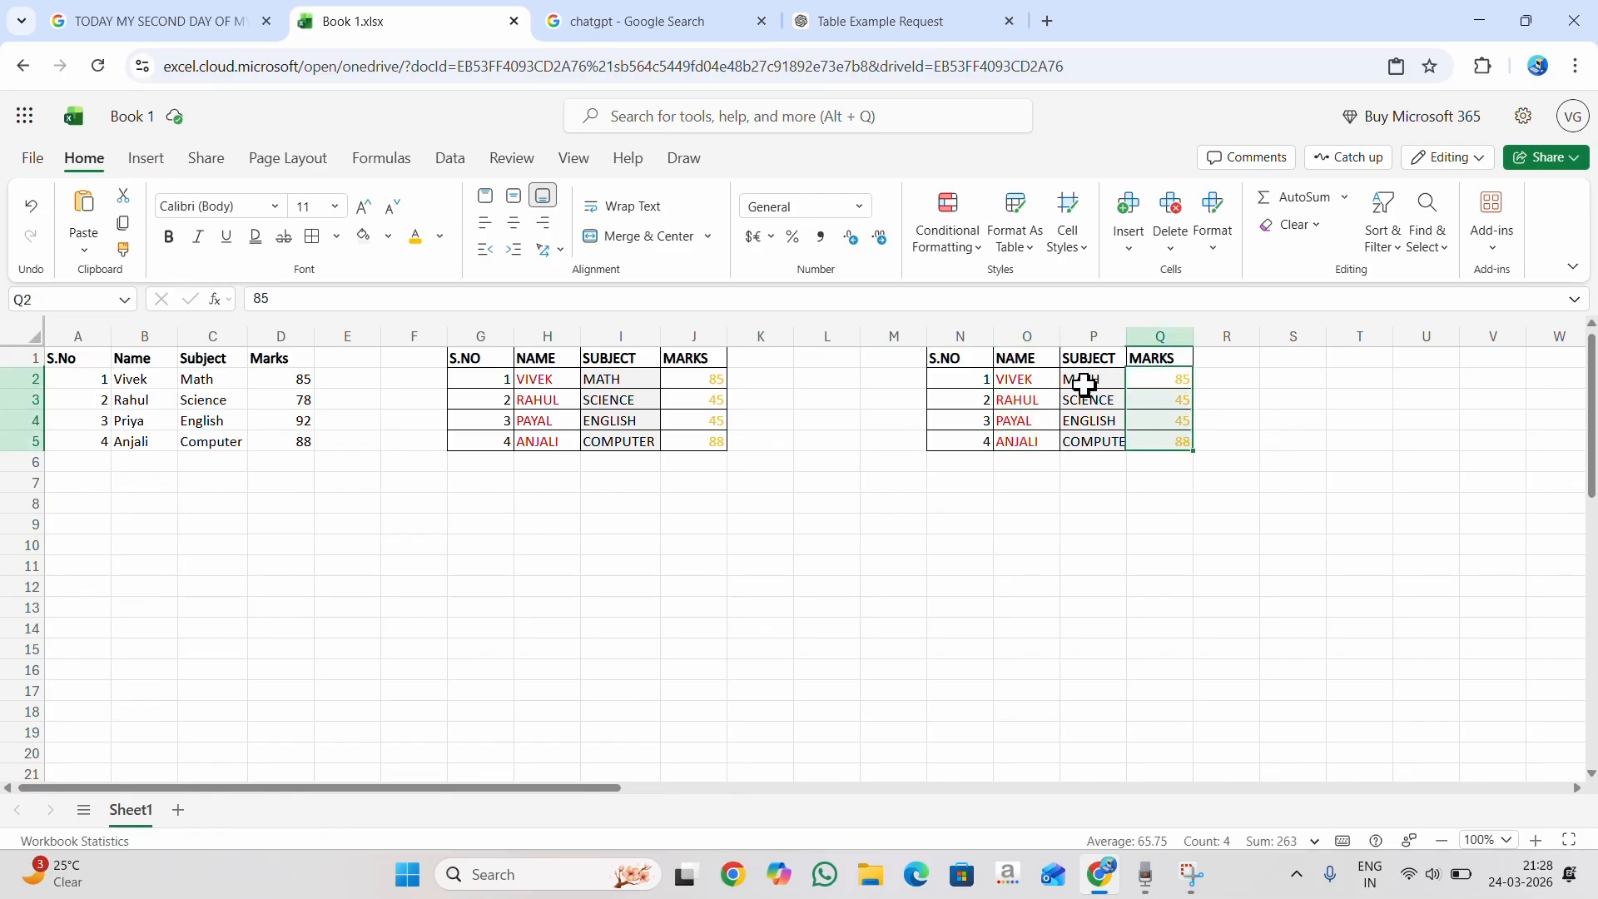
left_click(1091, 502)
left_click_drag(1082, 379, 1092, 441)
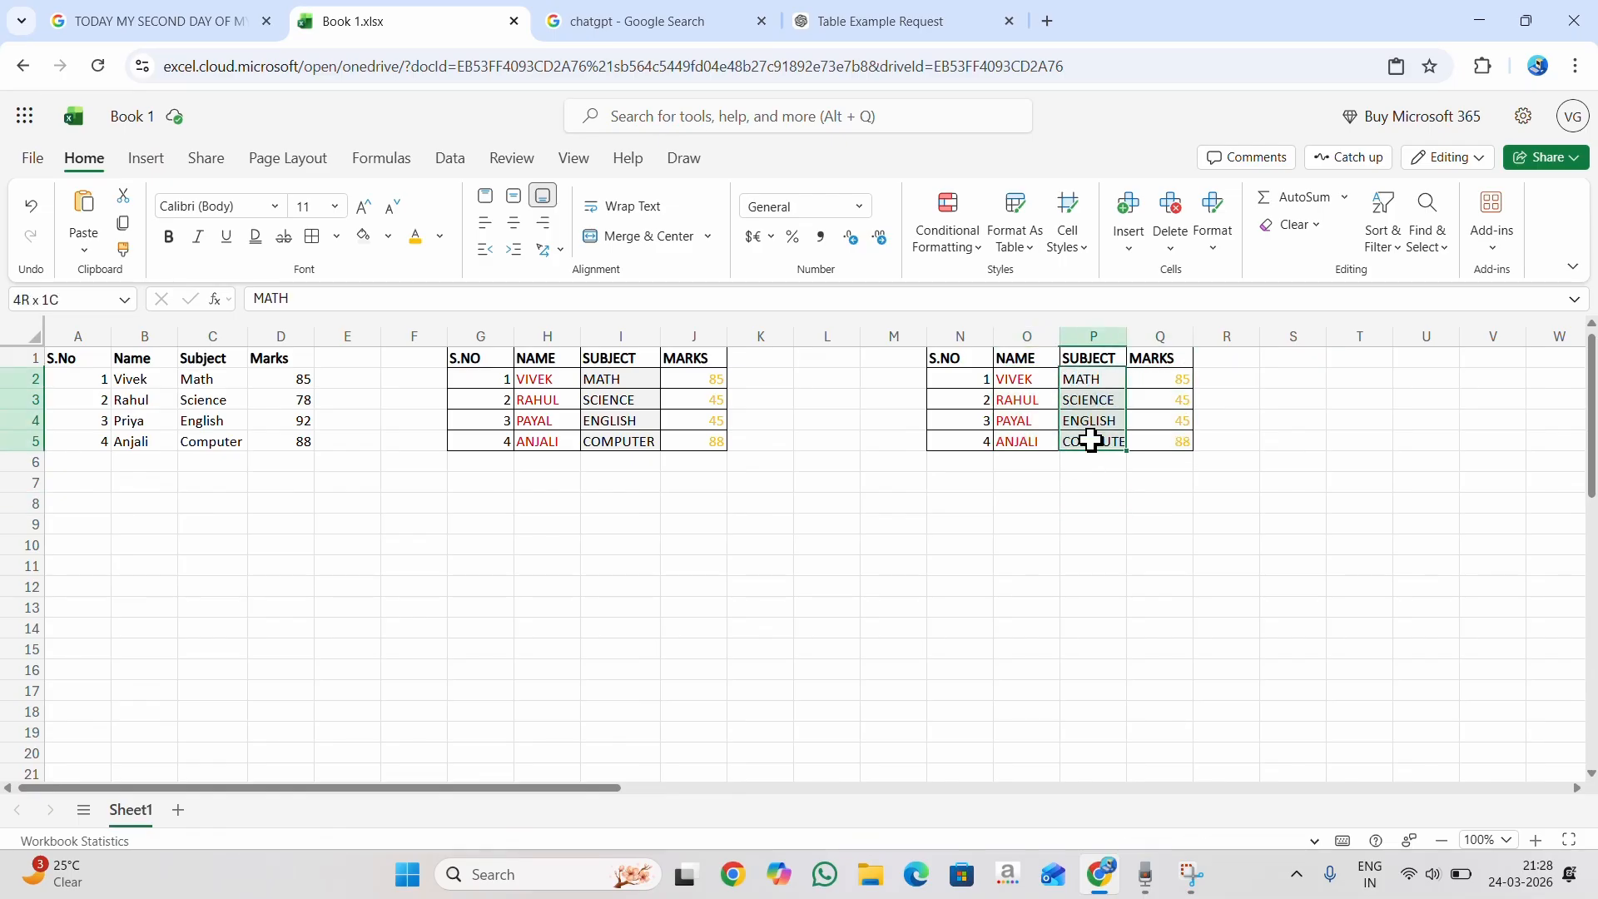
left_click(1075, 496)
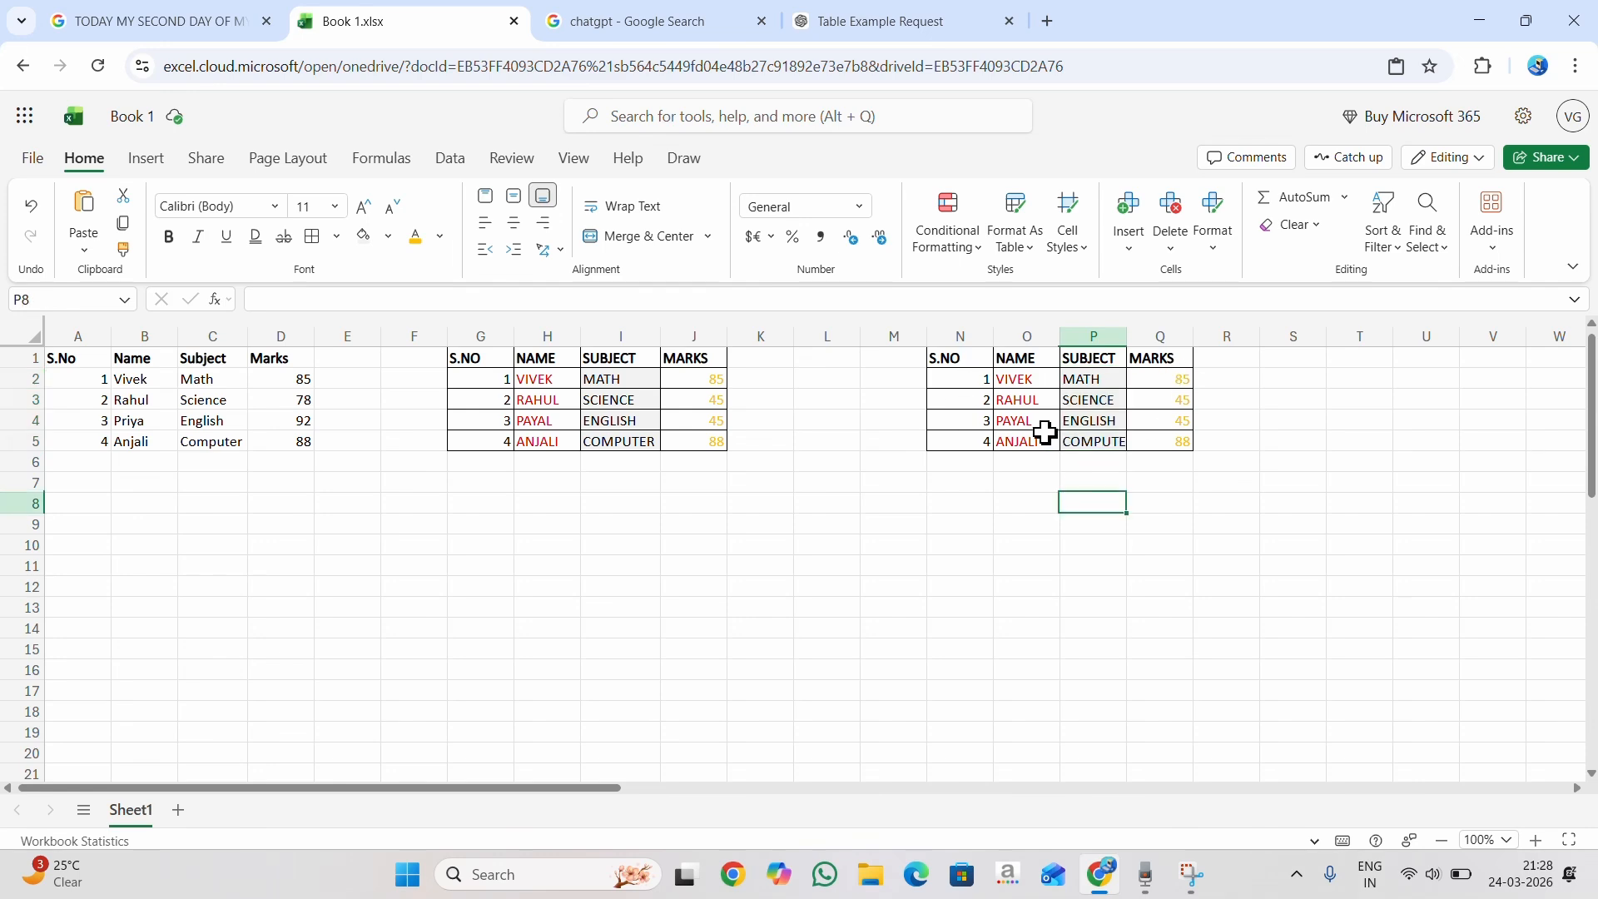
Copy the formatting of the table in N1:Q5 onto the table in A1:D5 with Format Painter.
left_click(83, 377)
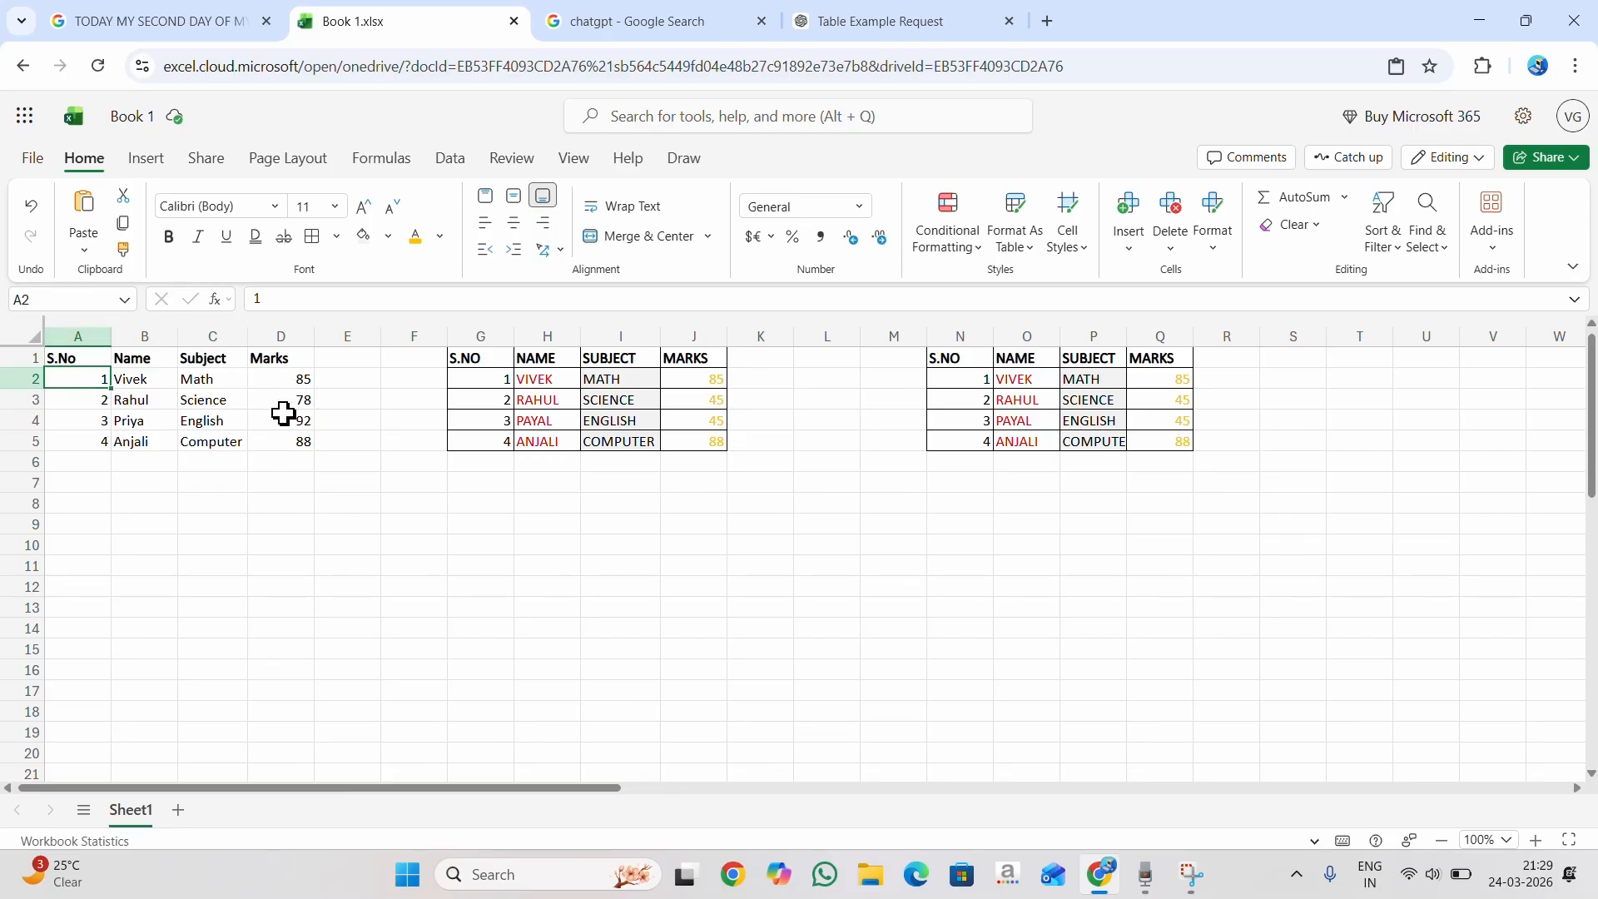
left_click(949, 359)
left_click_drag(948, 358, 1166, 437)
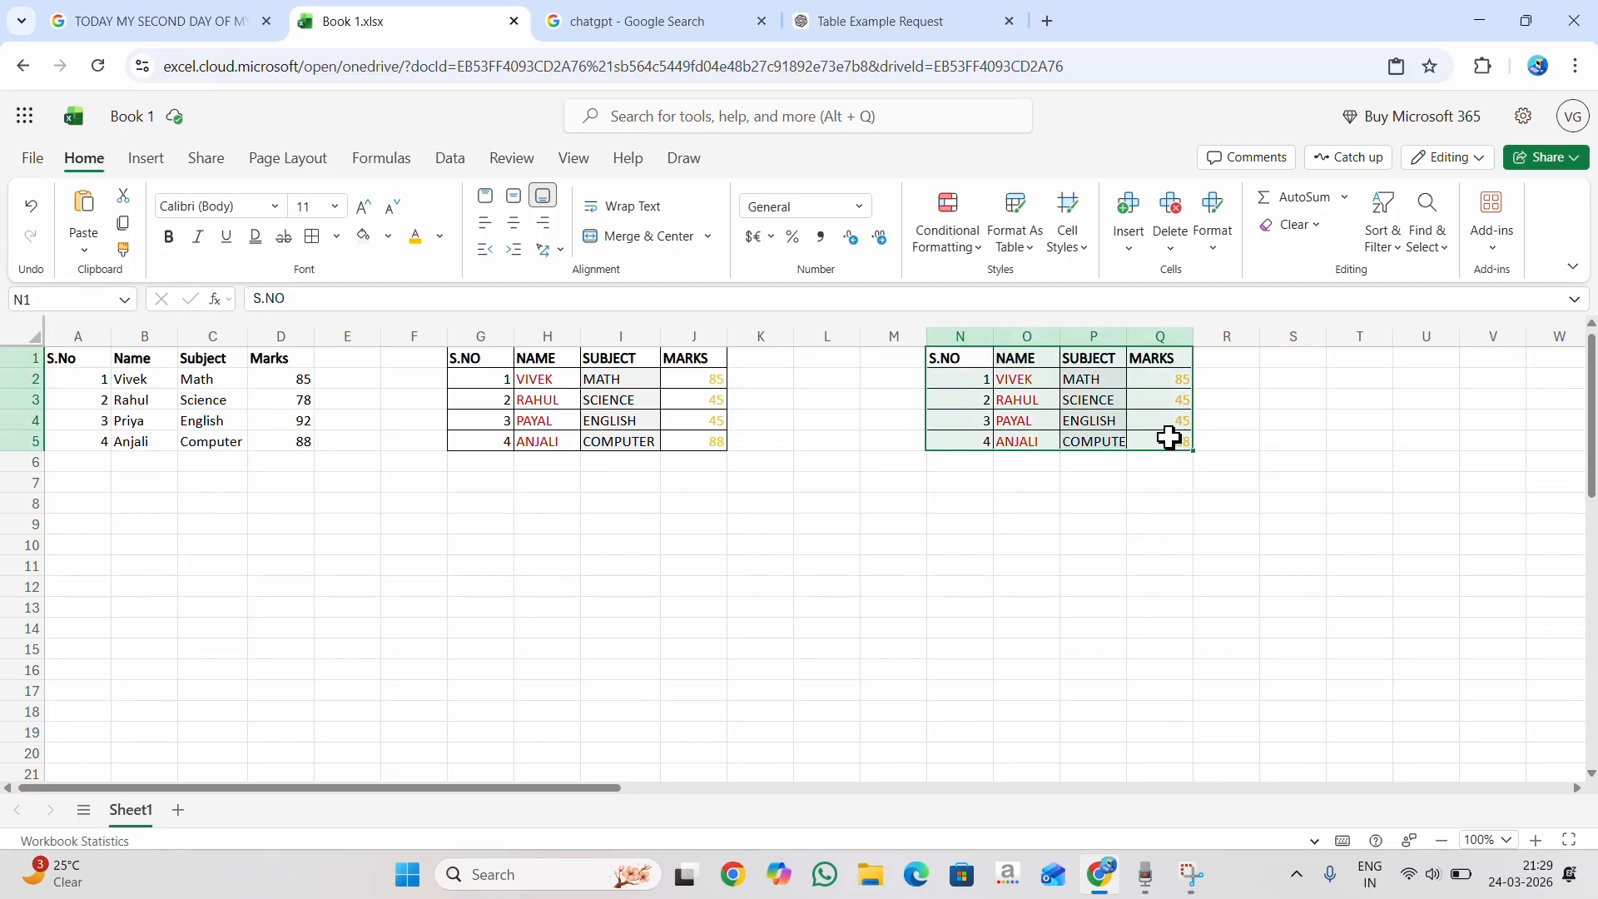
left_click(125, 249)
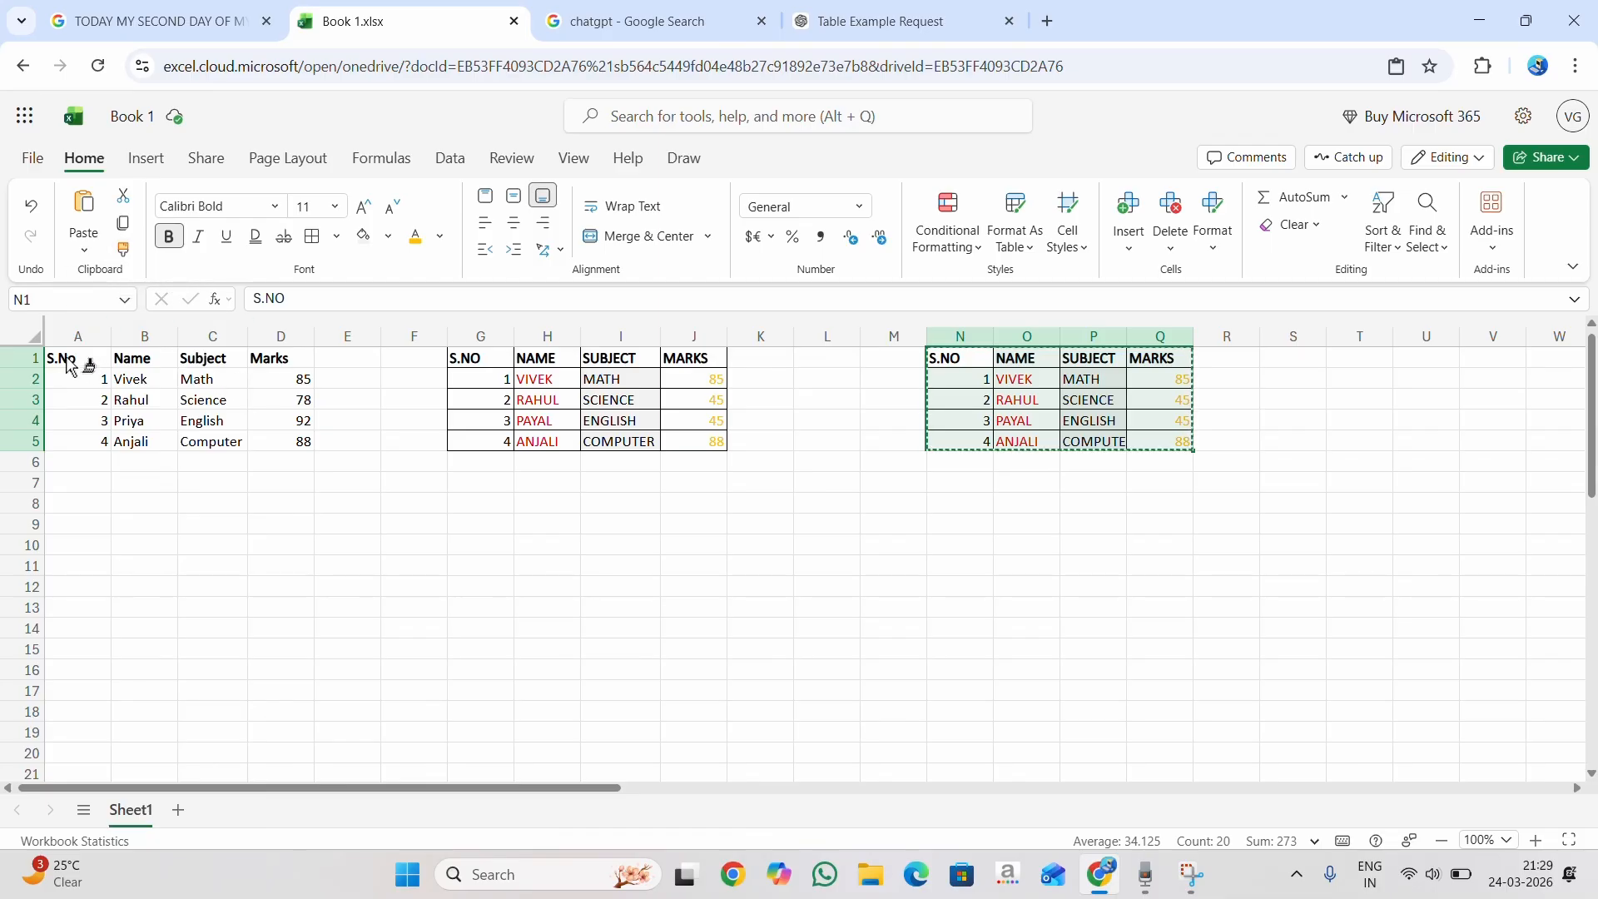
left_click_drag(71, 366, 279, 441)
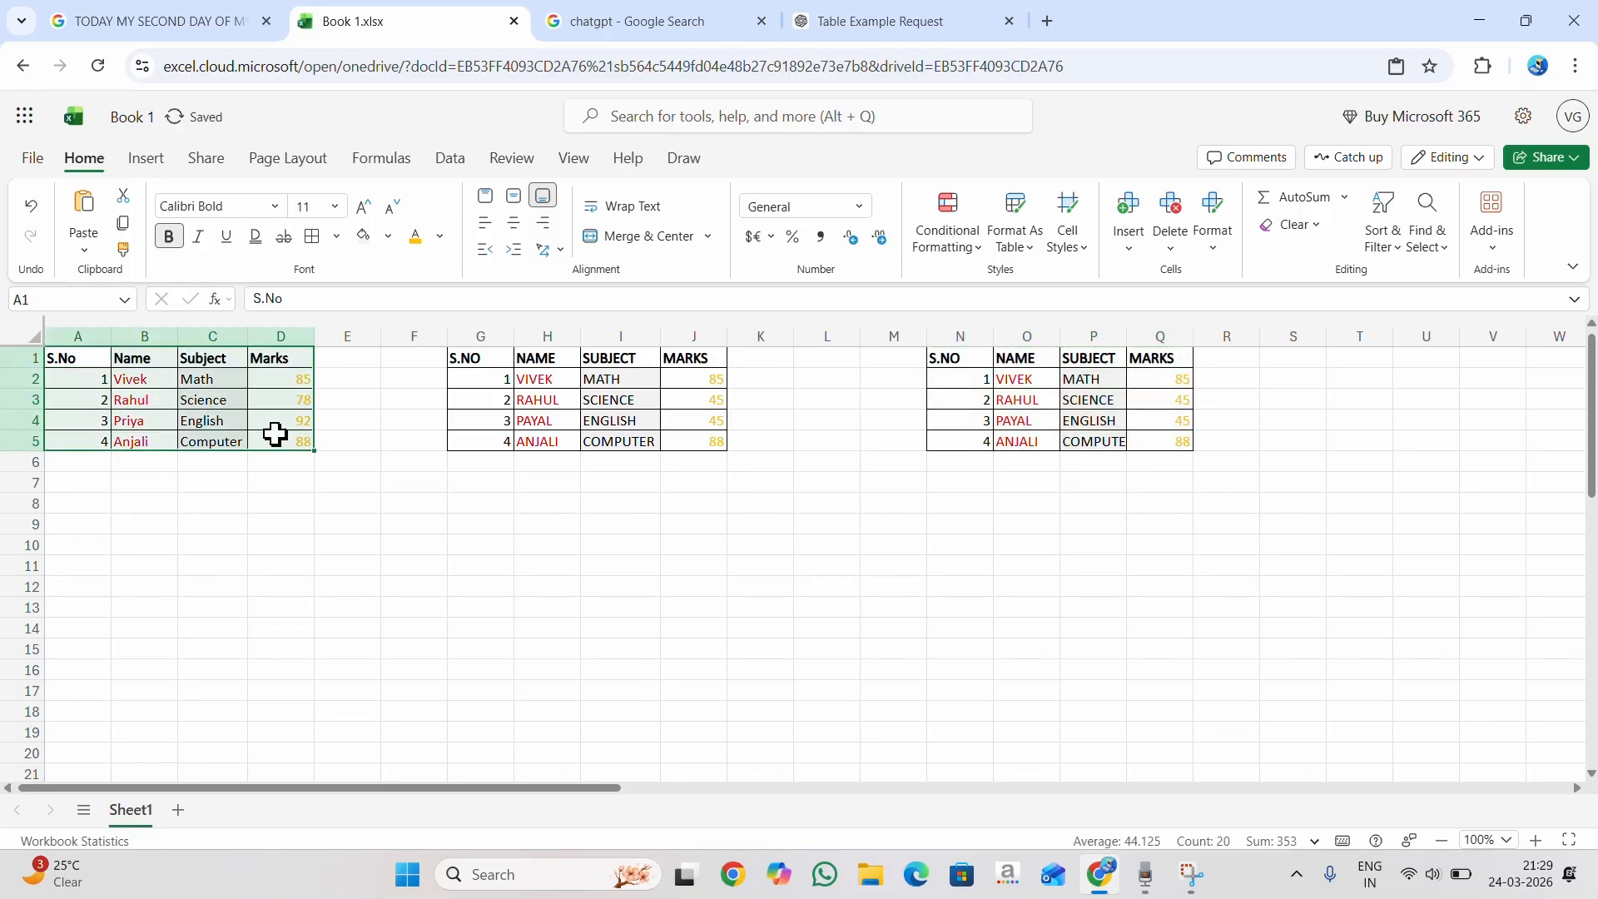
left_click(273, 483)
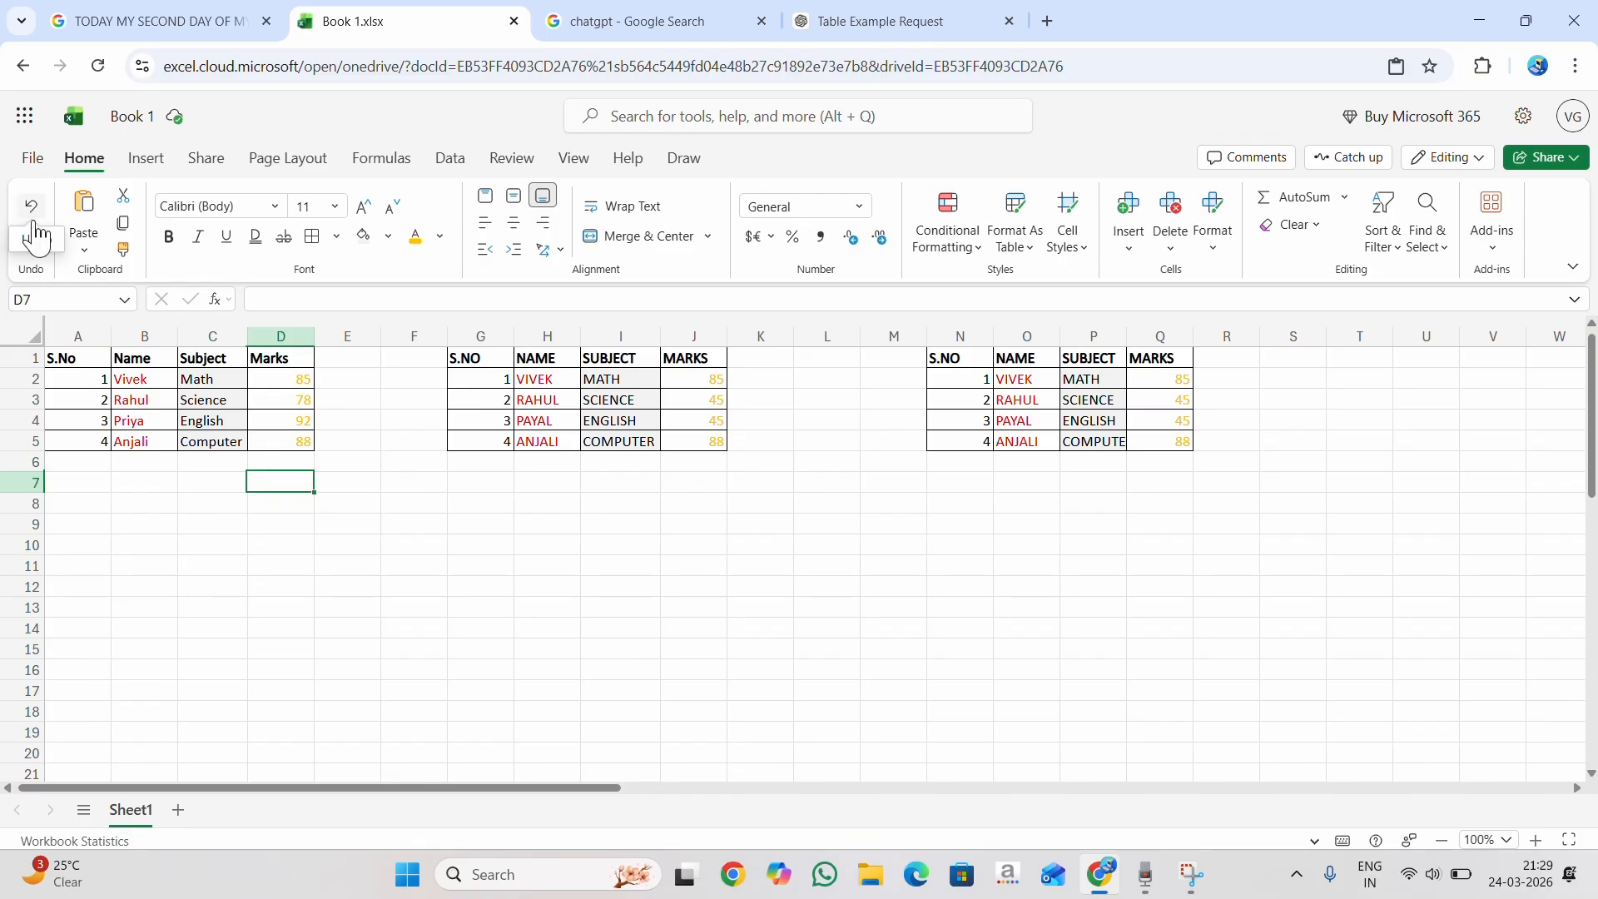
Enter 45 in cell F9, and undo and redo that entry.
left_click(419, 523)
type("45")
left_click(428, 564)
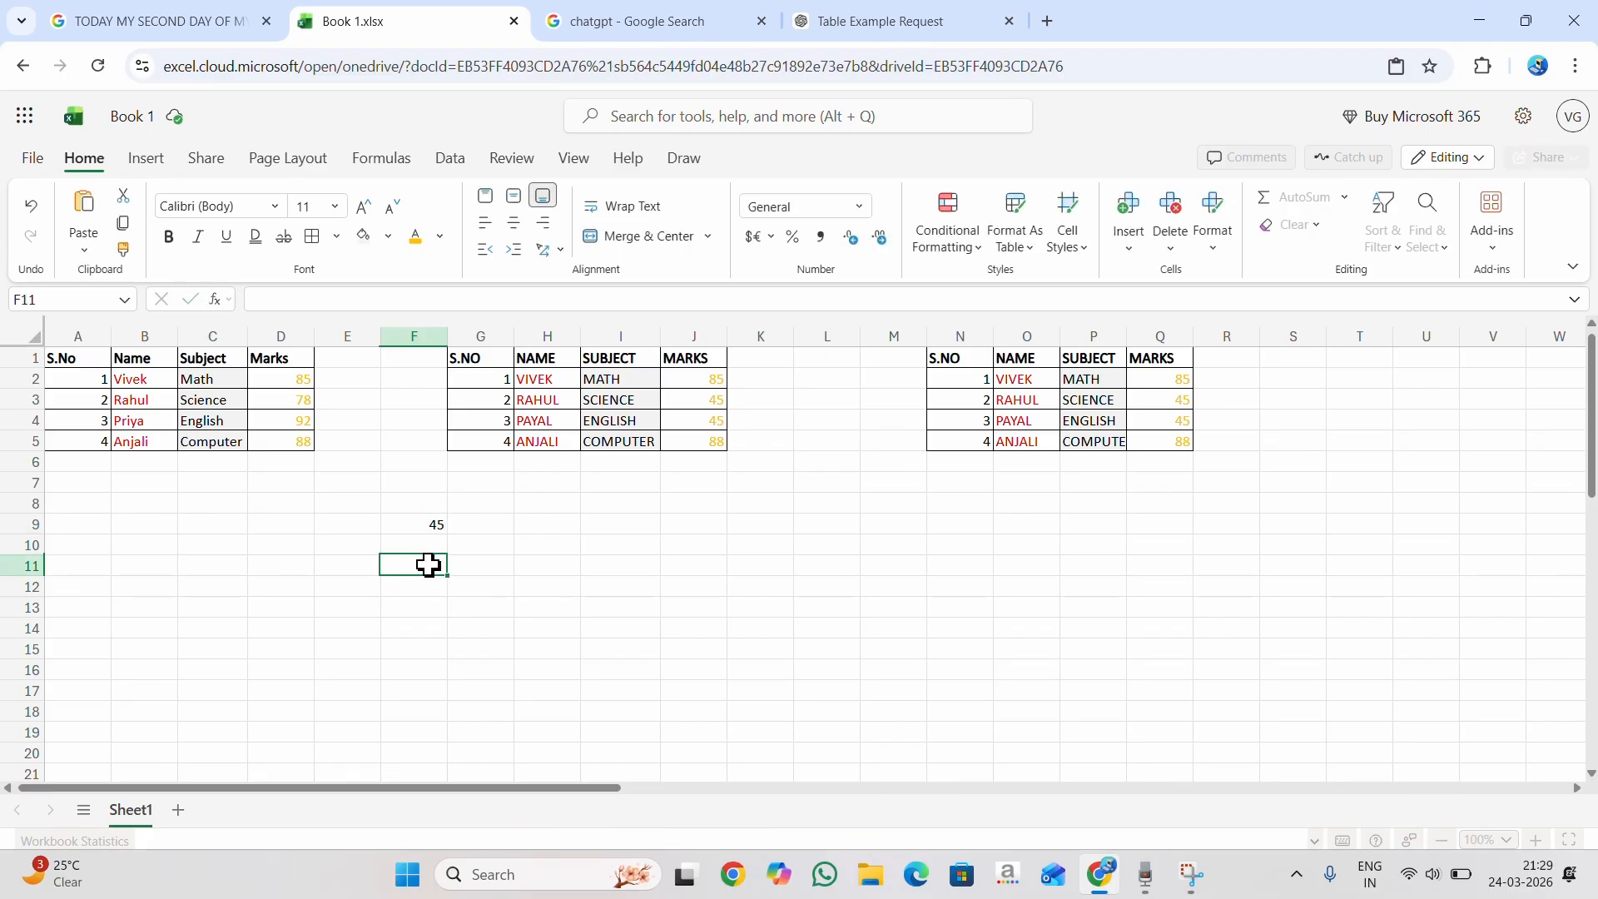
left_click(29, 214)
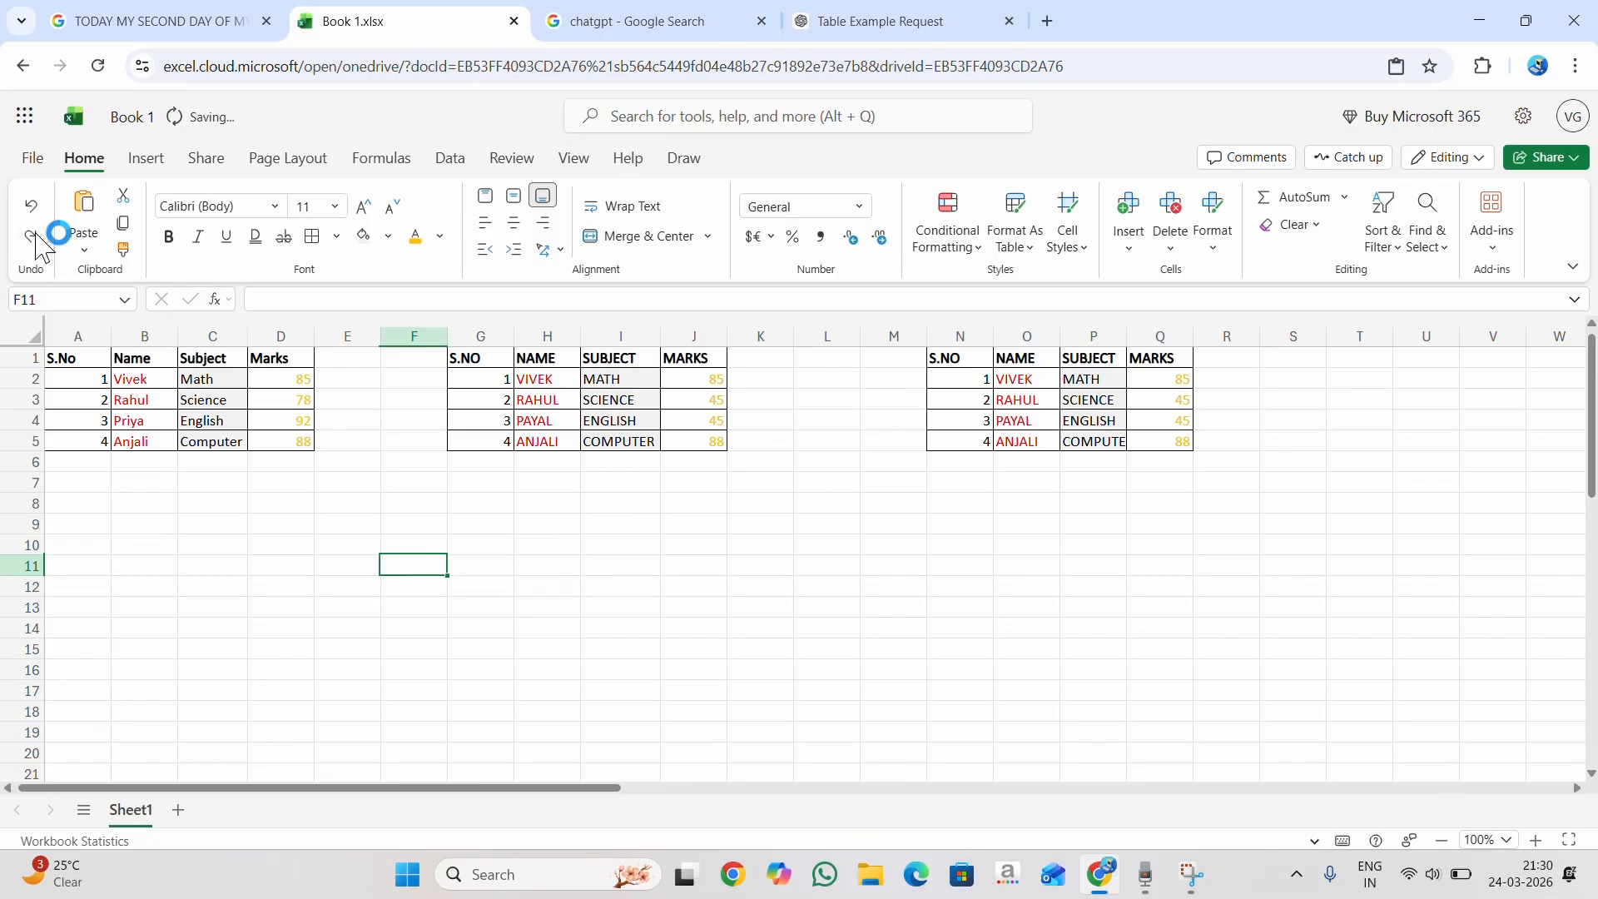
left_click(34, 238)
Fill cell F9 with red, and undo and redo the fill.
left_click(428, 526)
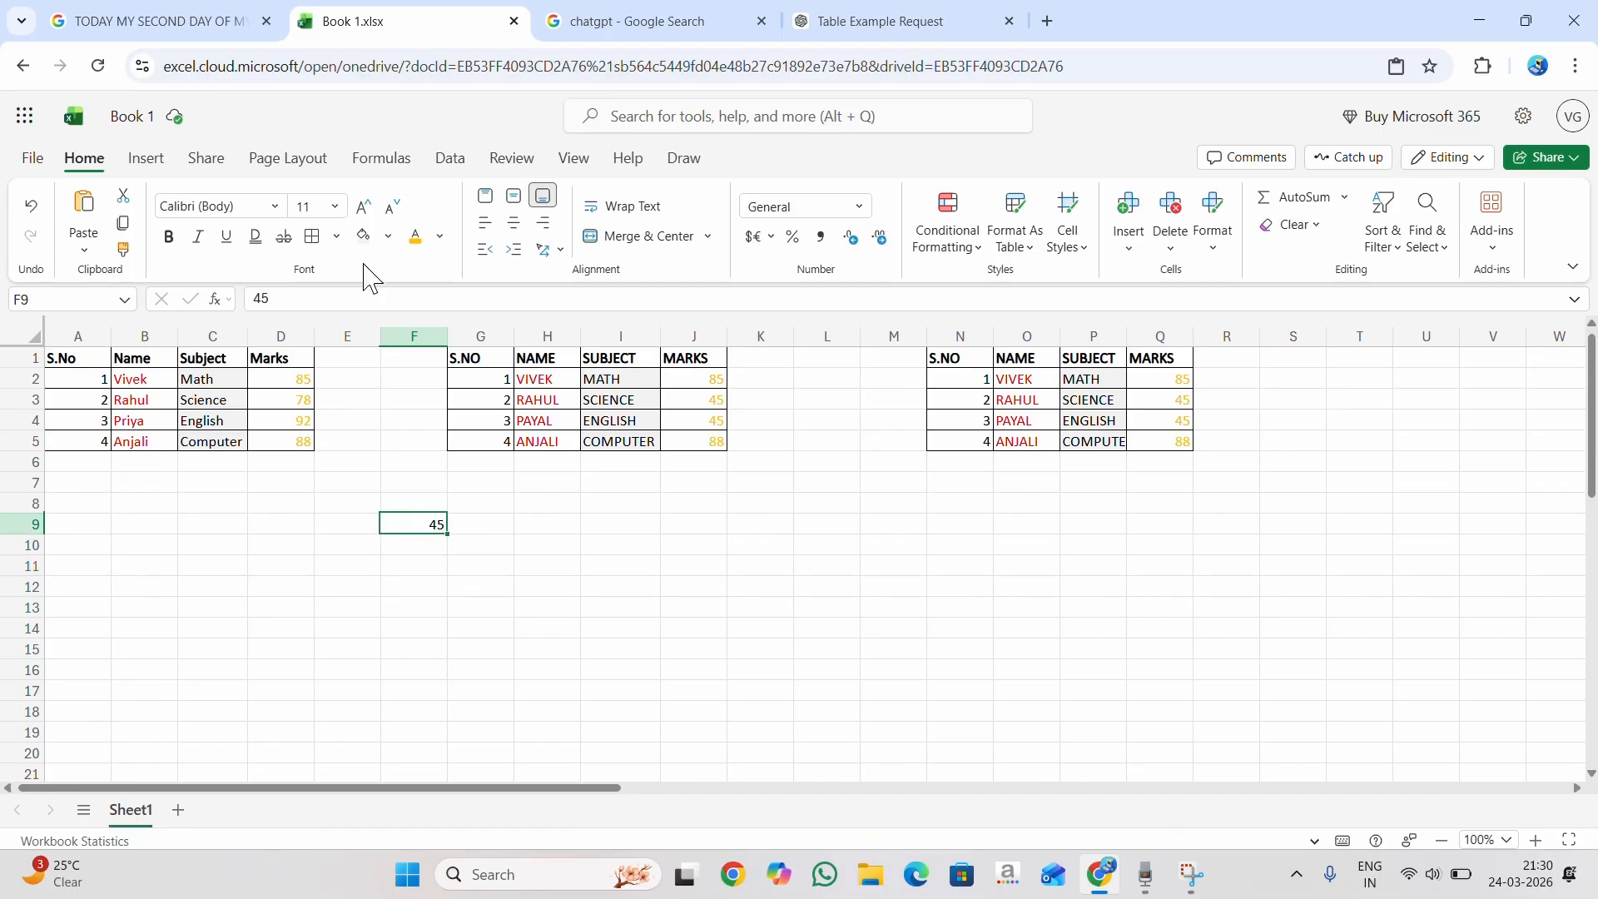
left_click(388, 236)
left_click(388, 486)
left_click(514, 572)
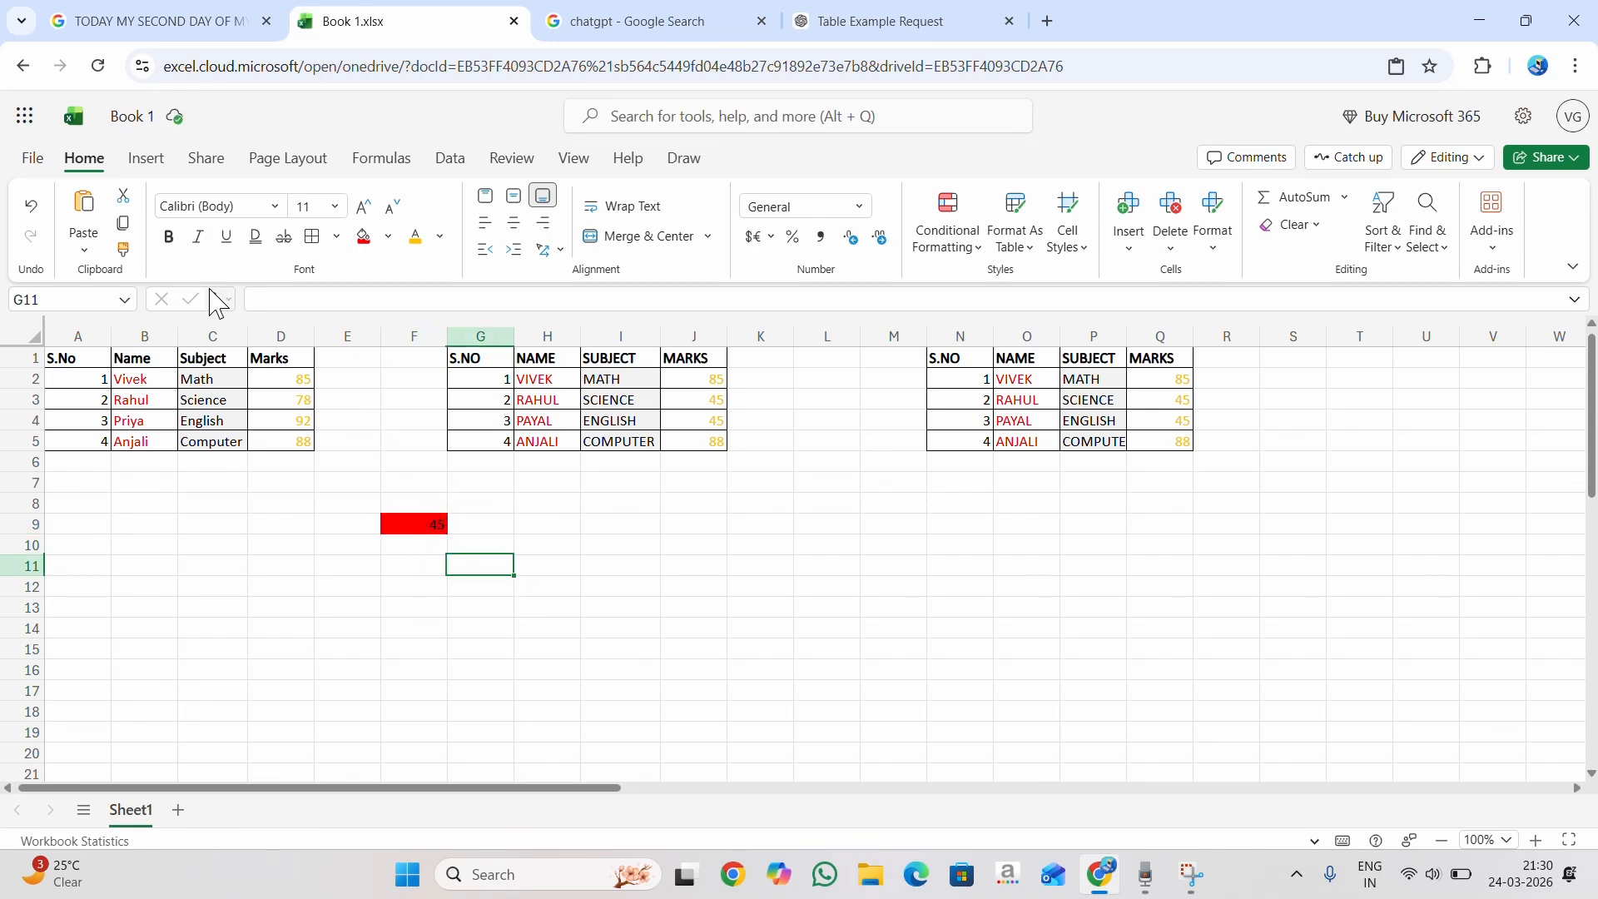
left_click(31, 206)
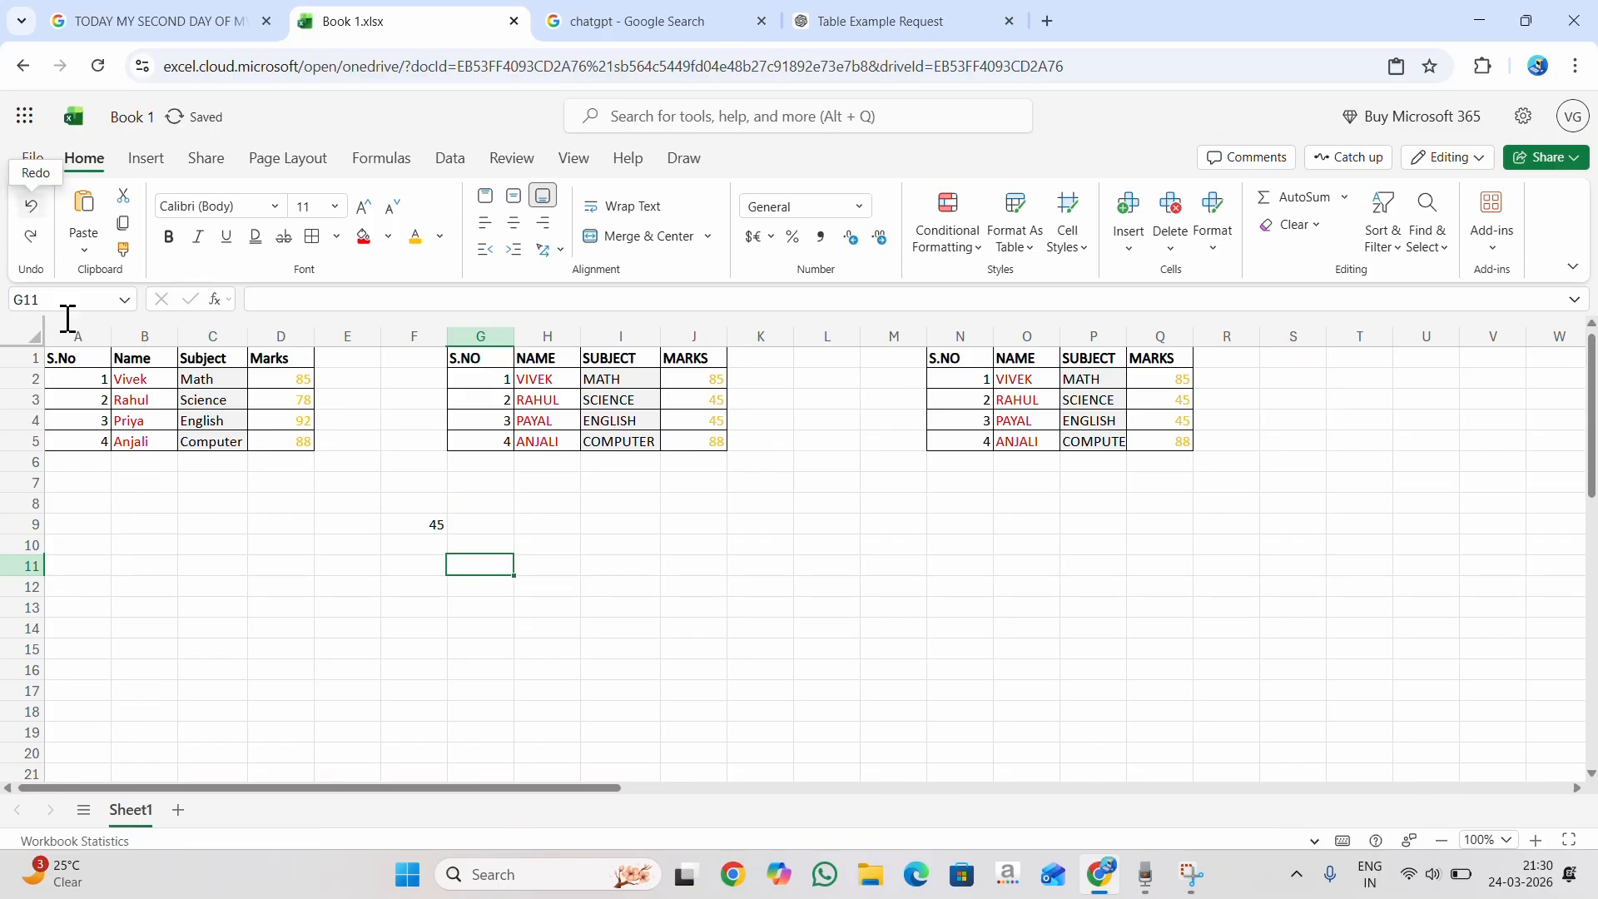
left_click(37, 243)
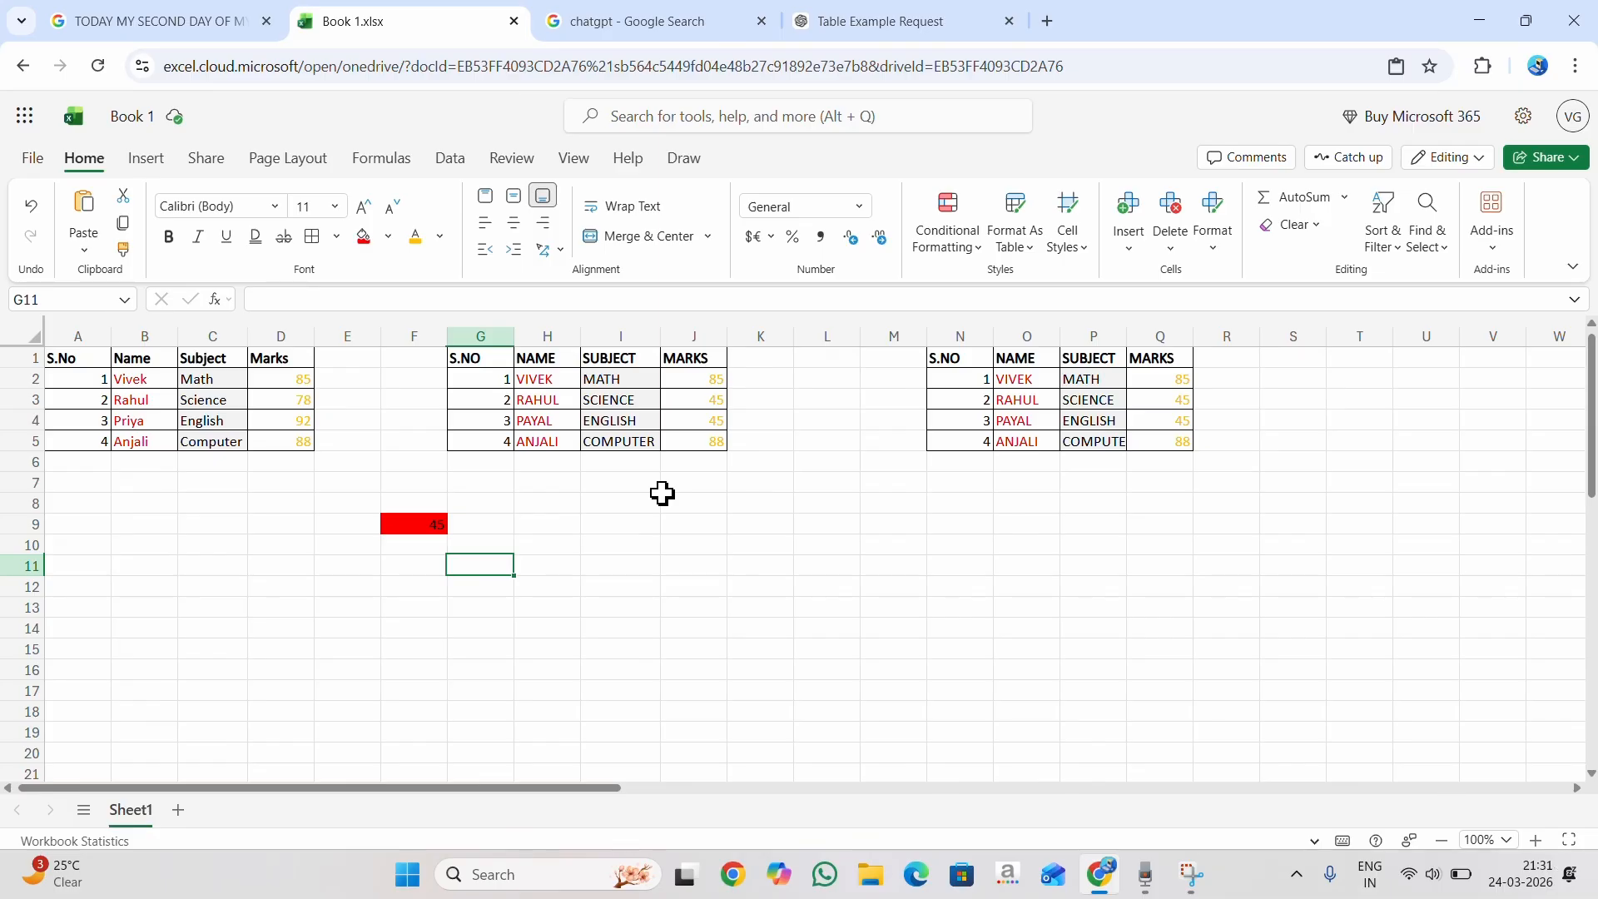
Undo the red fill in F9 and clear only the formats of the table in G1:J5.
left_click_drag(456, 364, 686, 447)
key("ctrl+z")
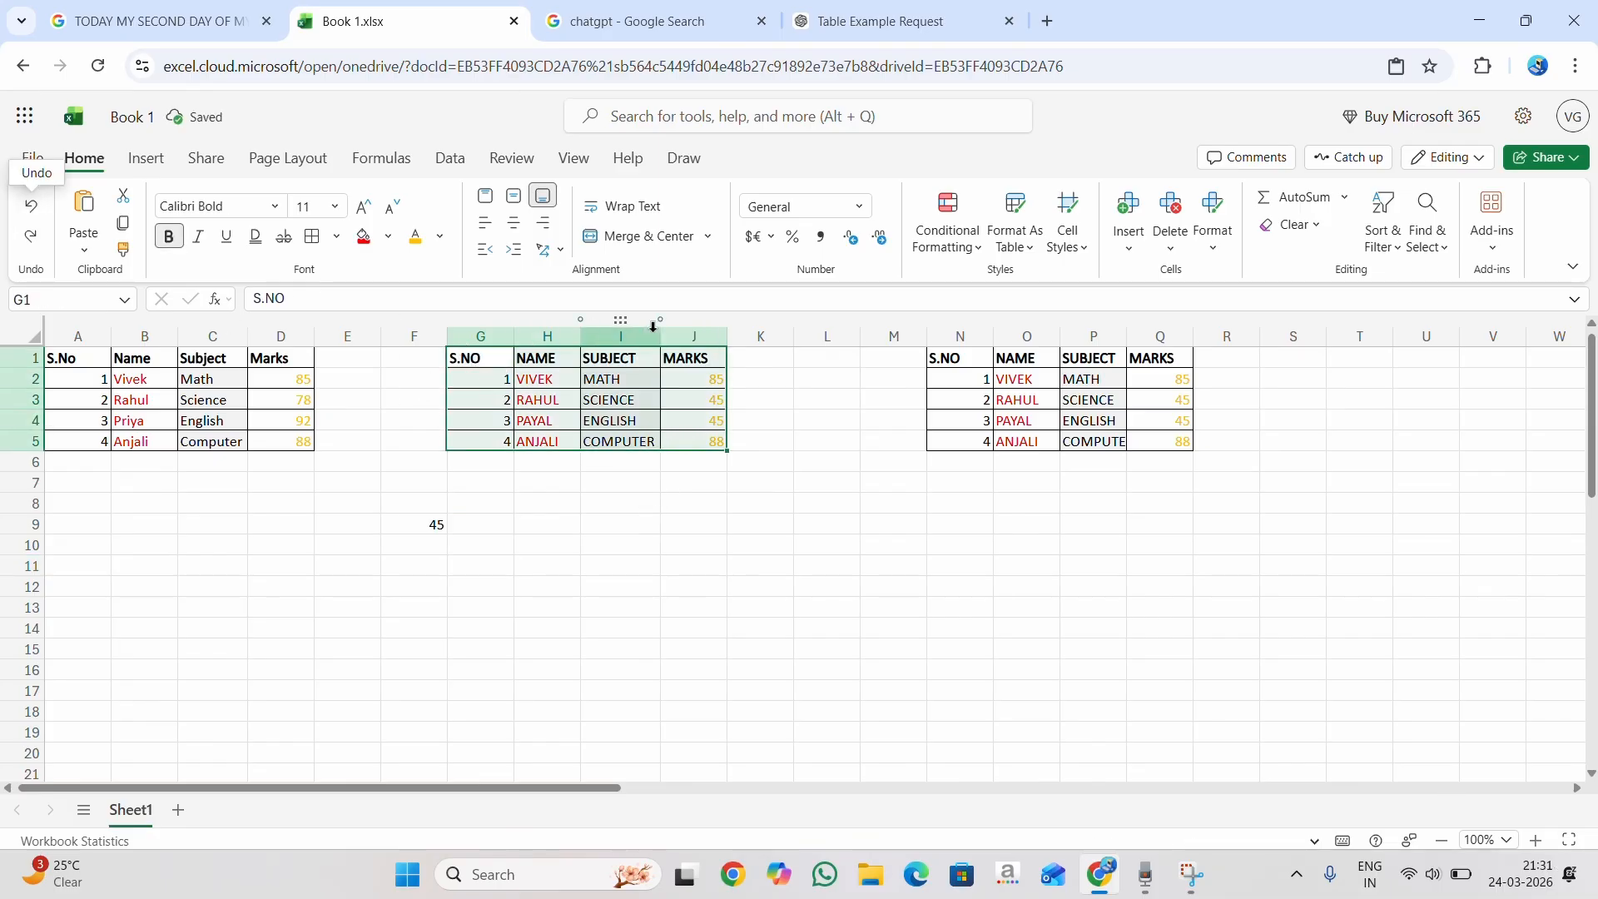
left_click(1304, 237)
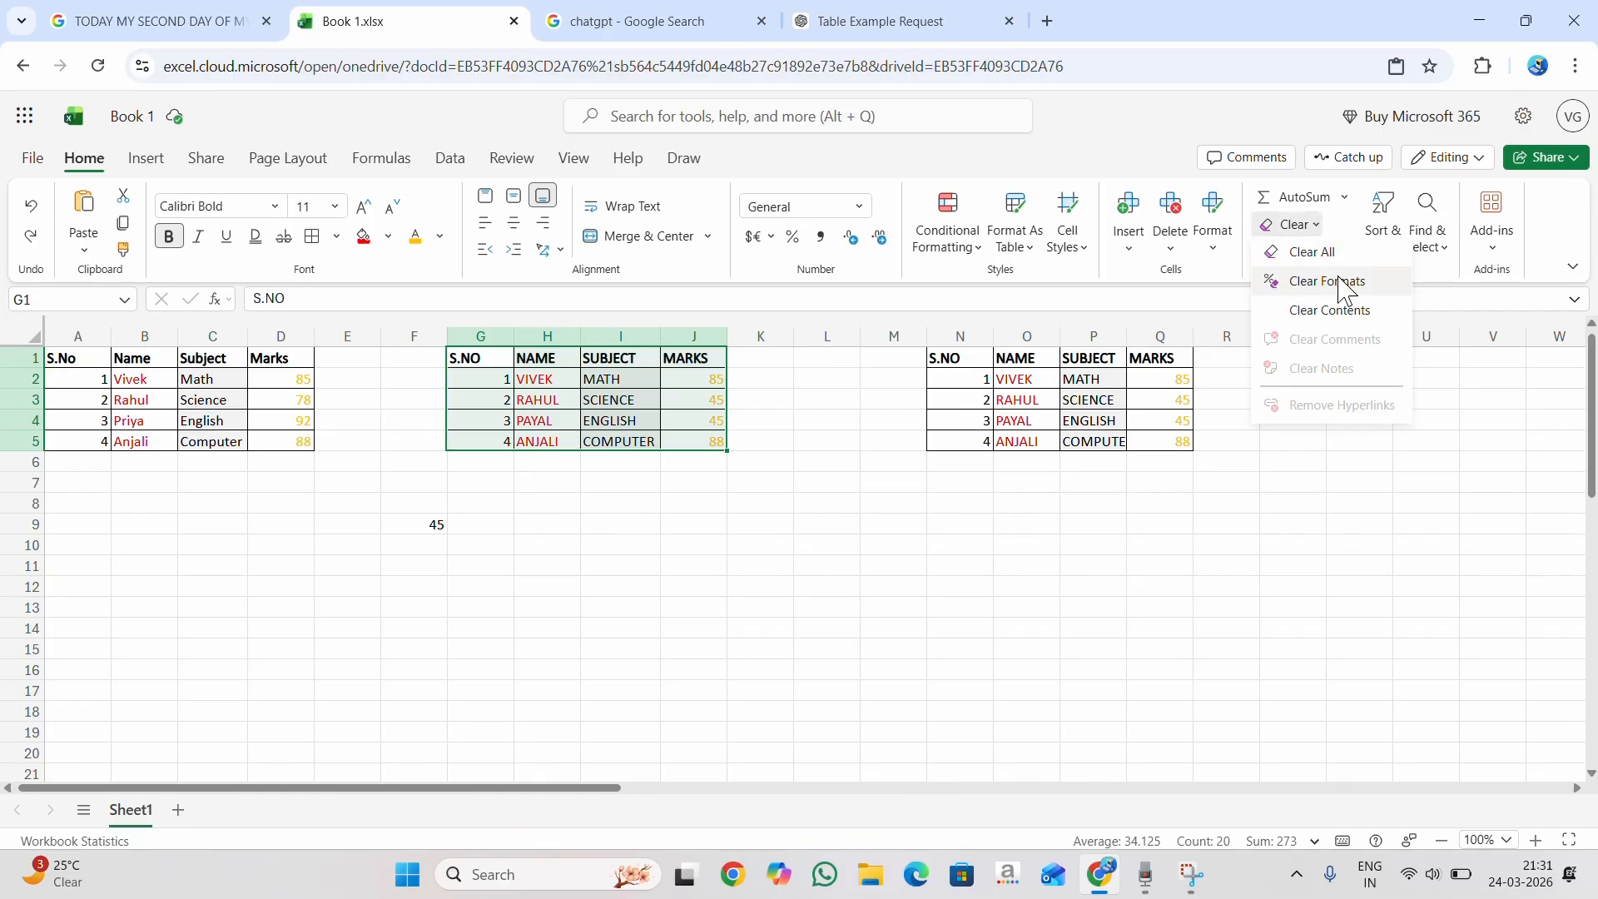
left_click(1331, 278)
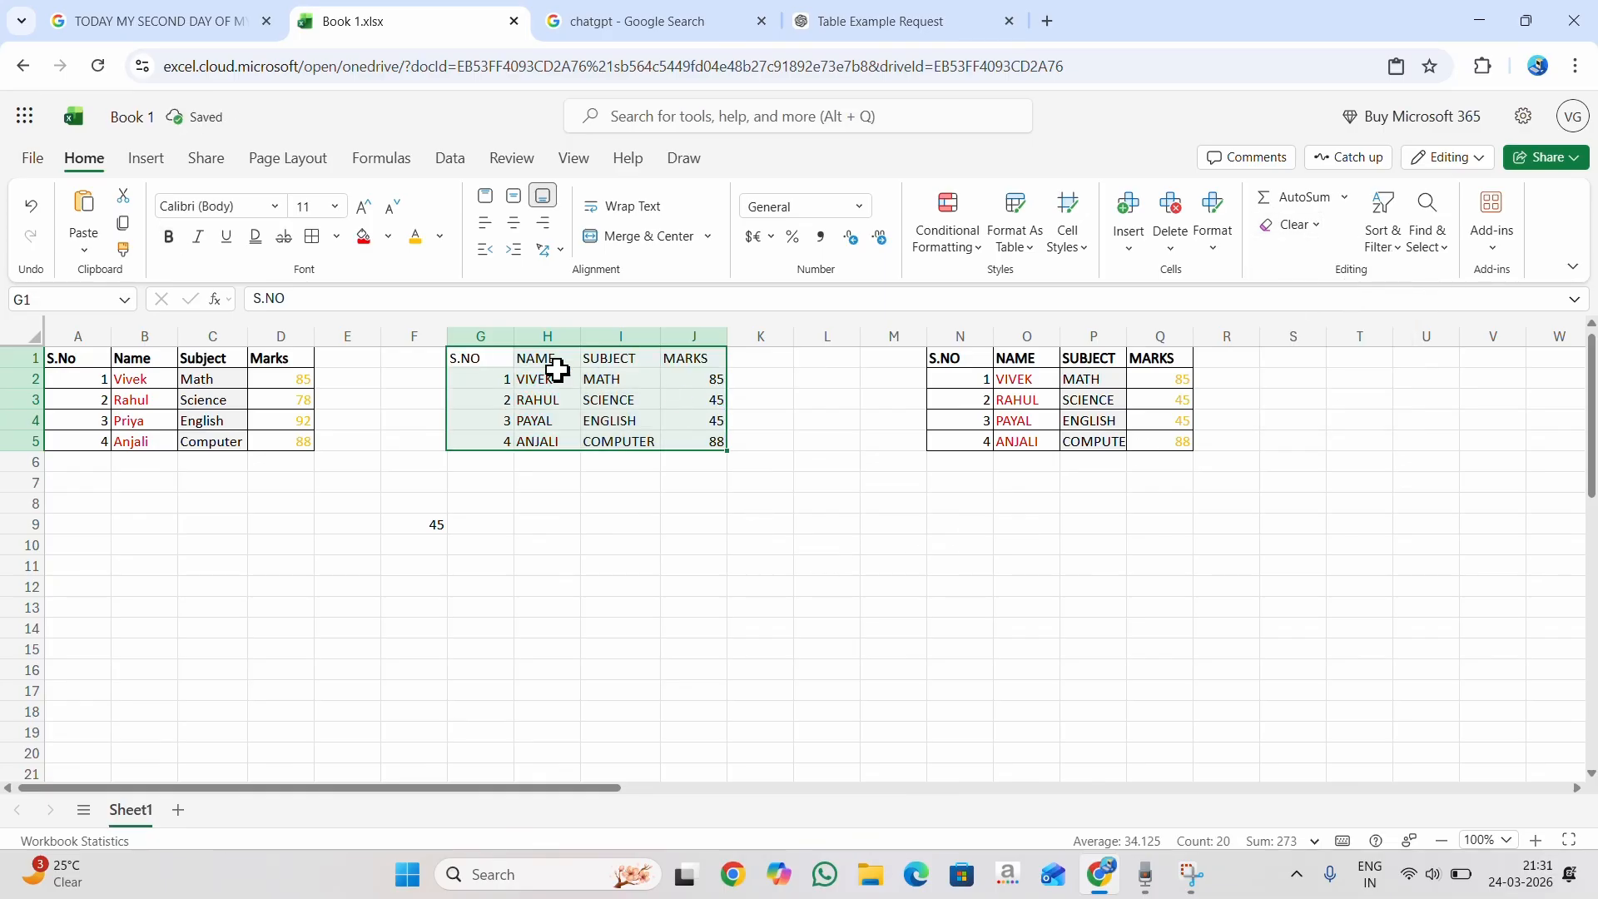
left_click(696, 525)
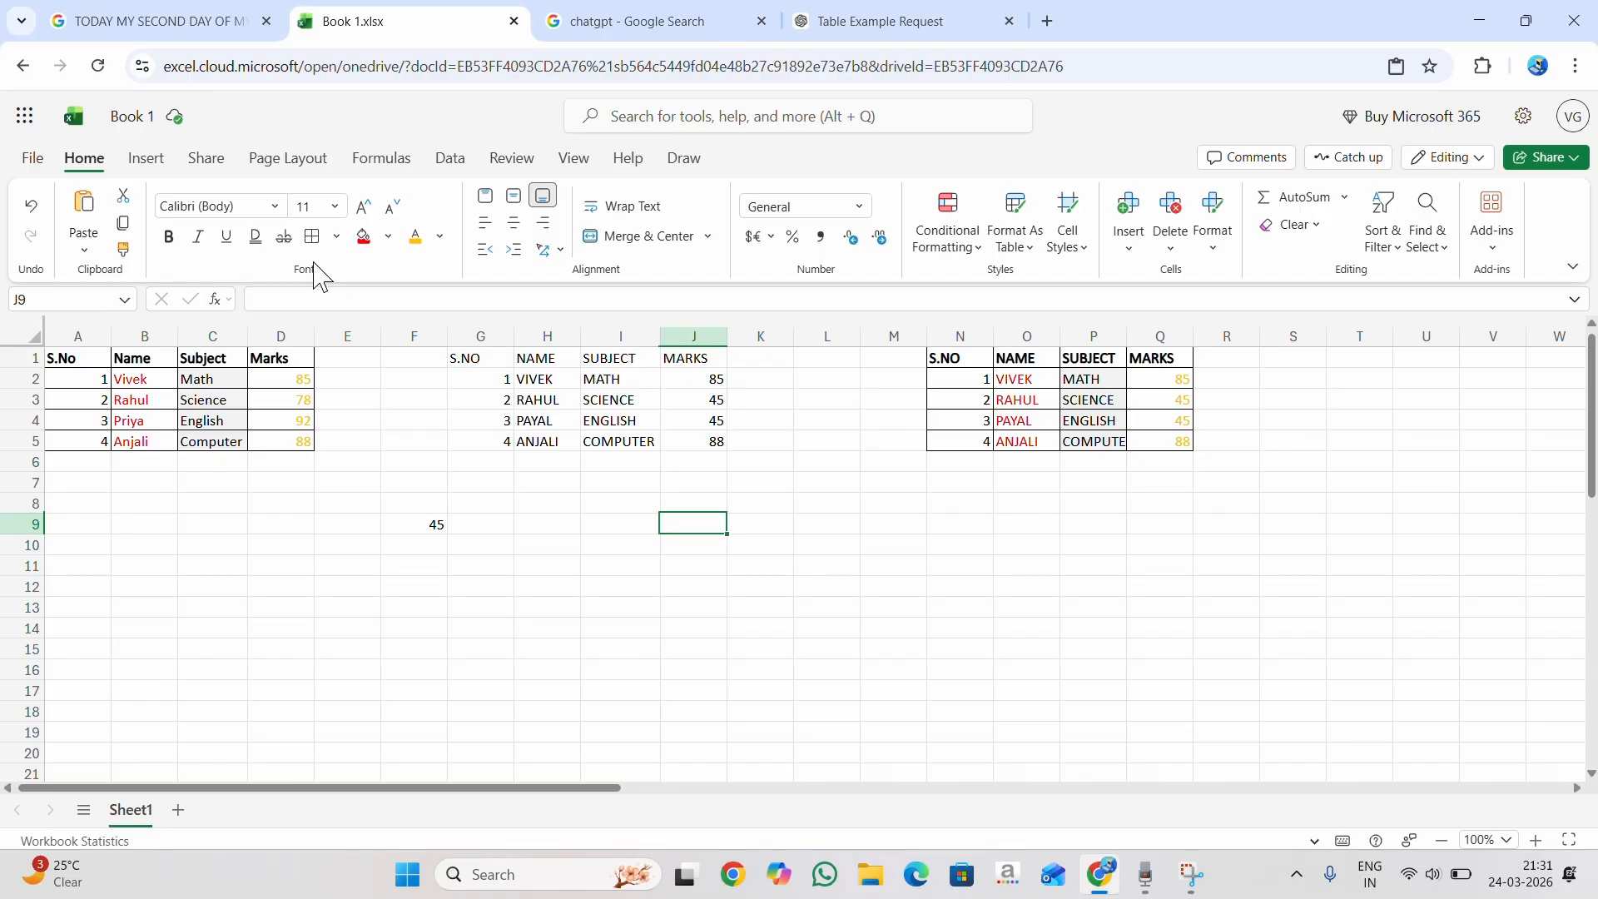
Make the header cells G1:J1 bold and italic.
left_click(490, 361)
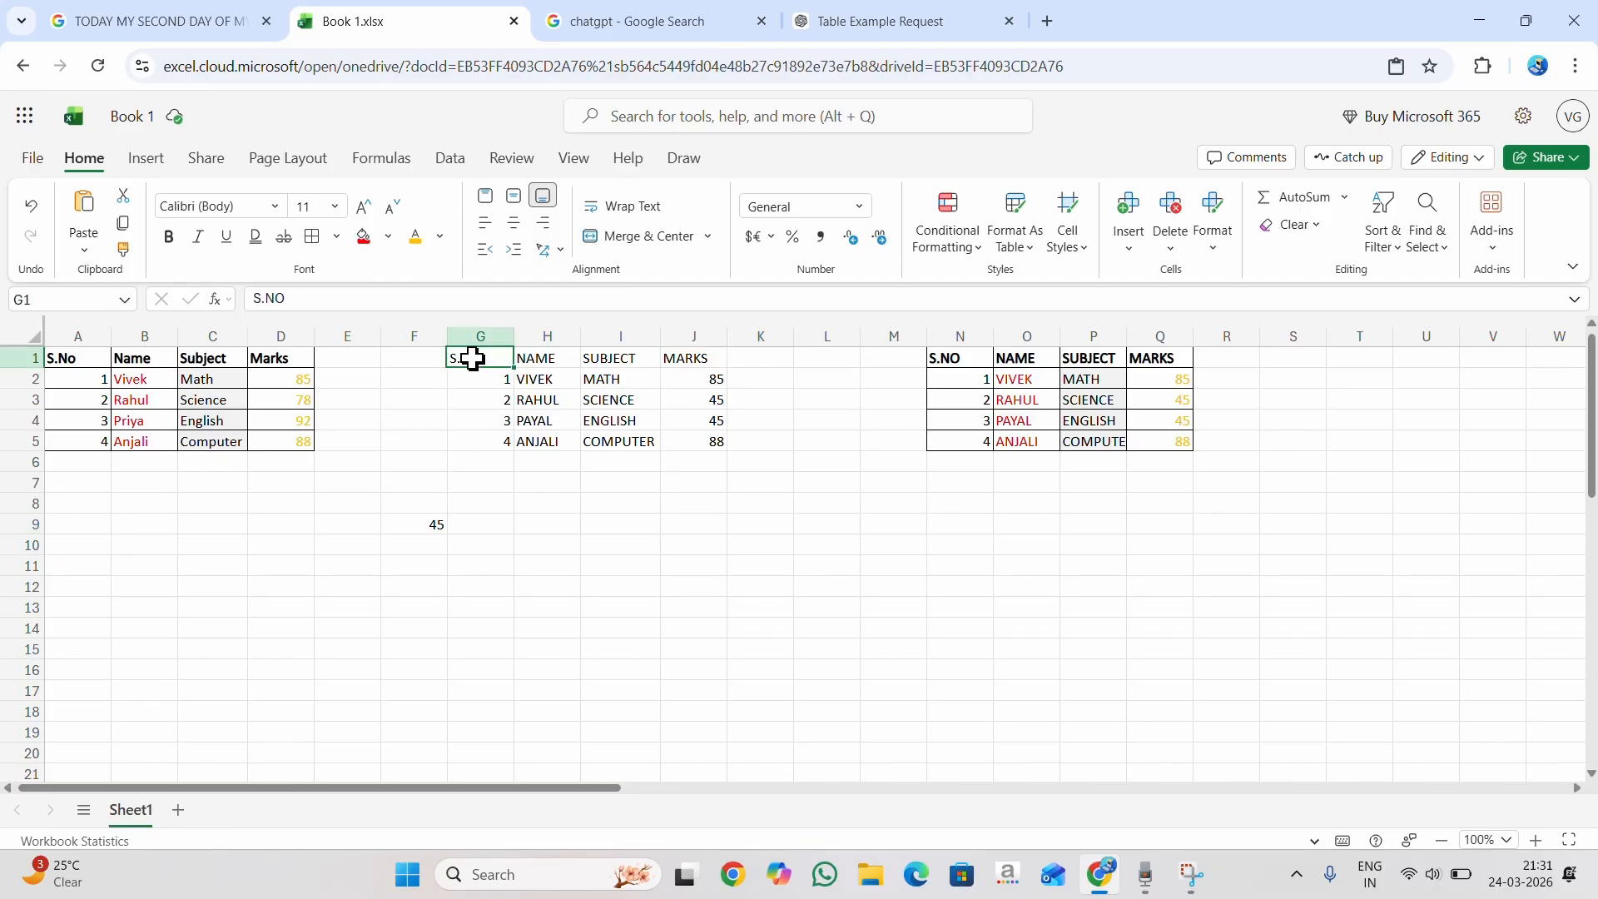
left_click_drag(491, 360, 688, 363)
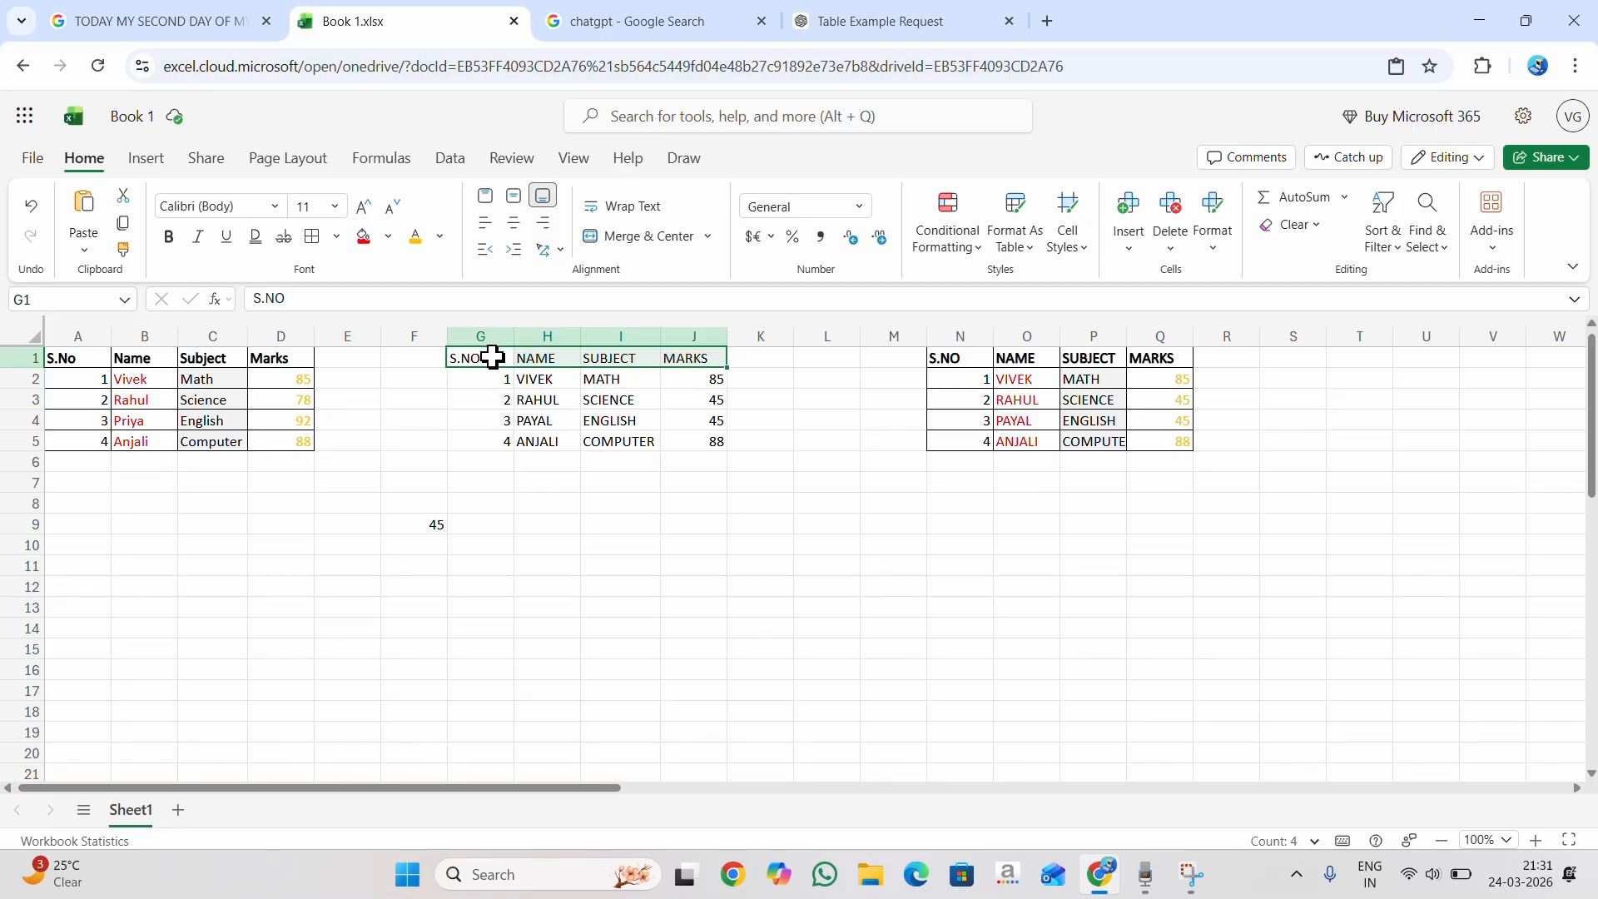
left_click(473, 434)
left_click_drag(467, 357, 688, 359)
left_click(169, 239)
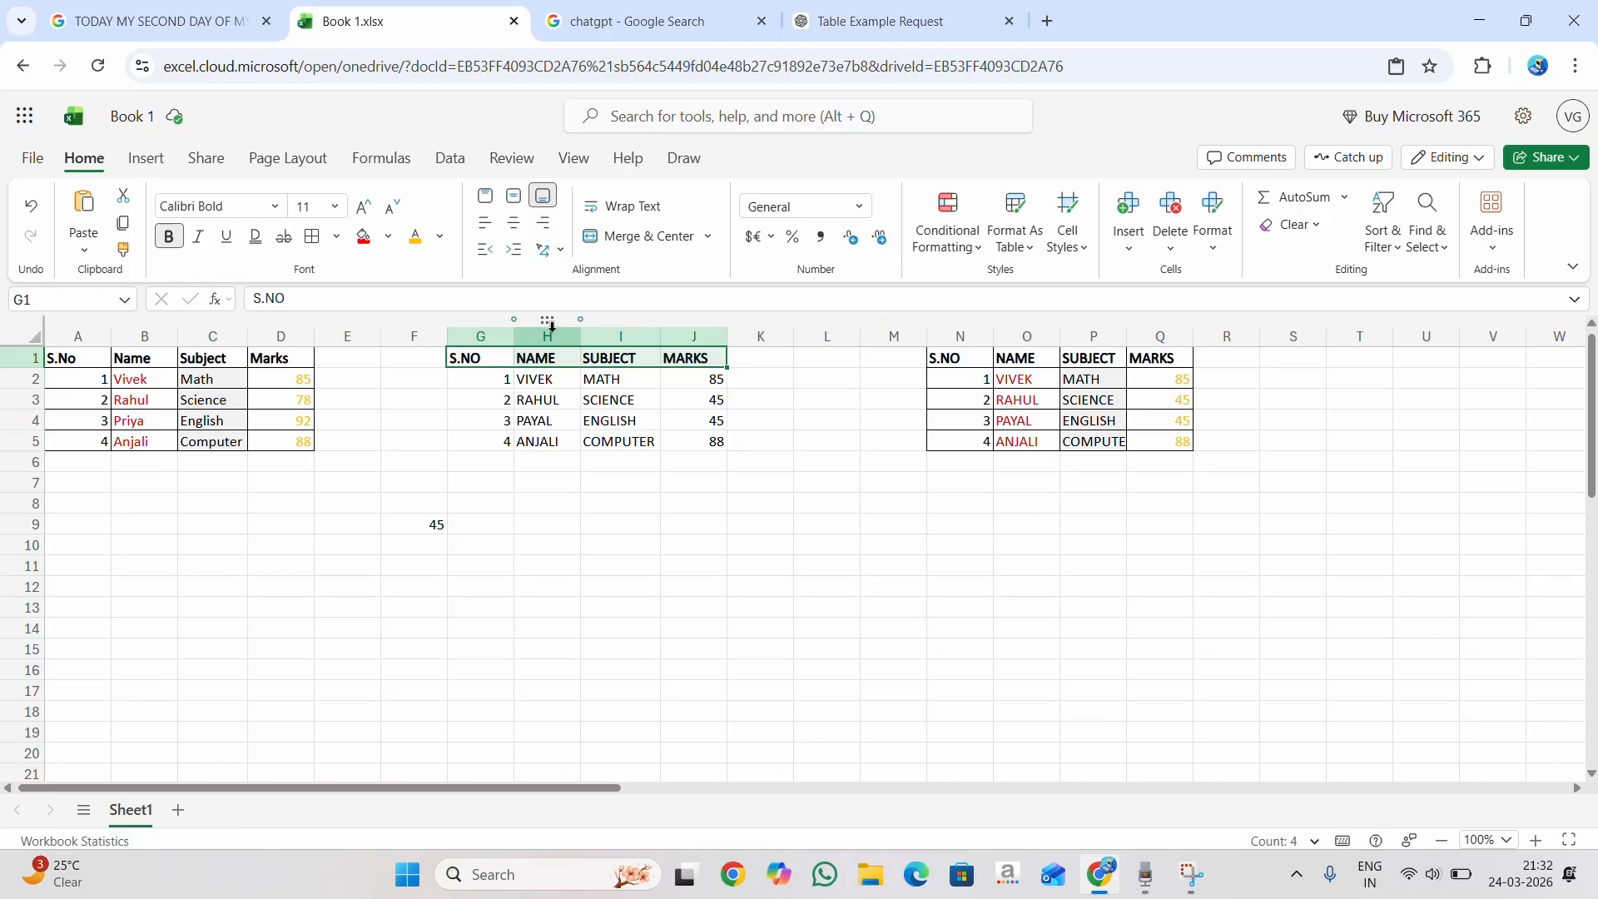
left_click(201, 242)
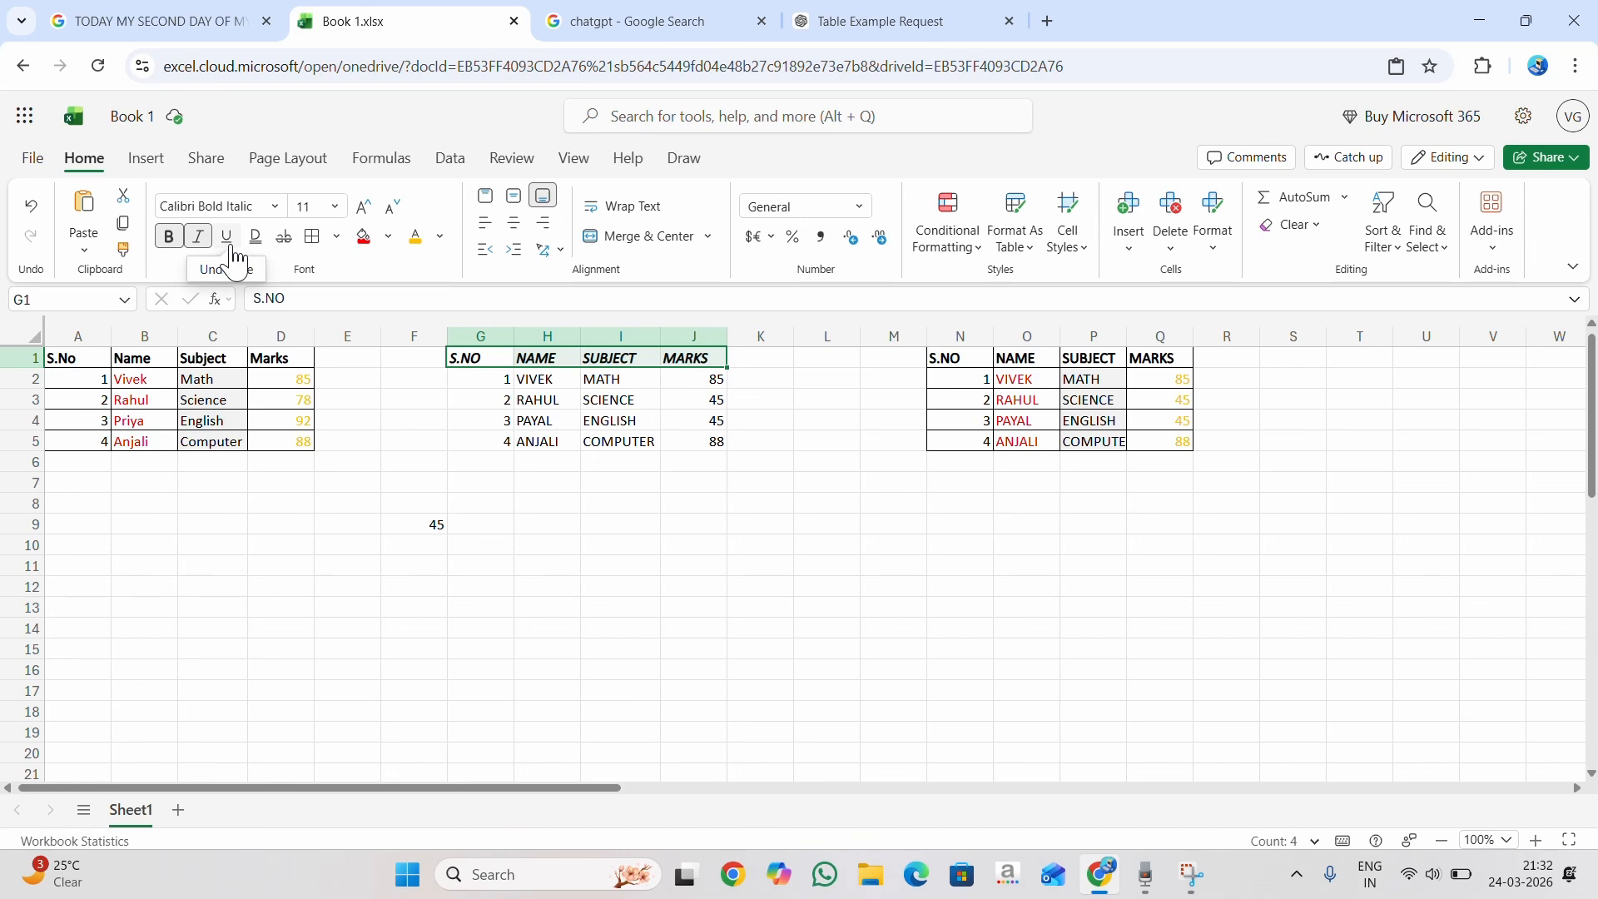
left_click(631, 502)
Underline the mark in cell J3.
left_click(632, 444)
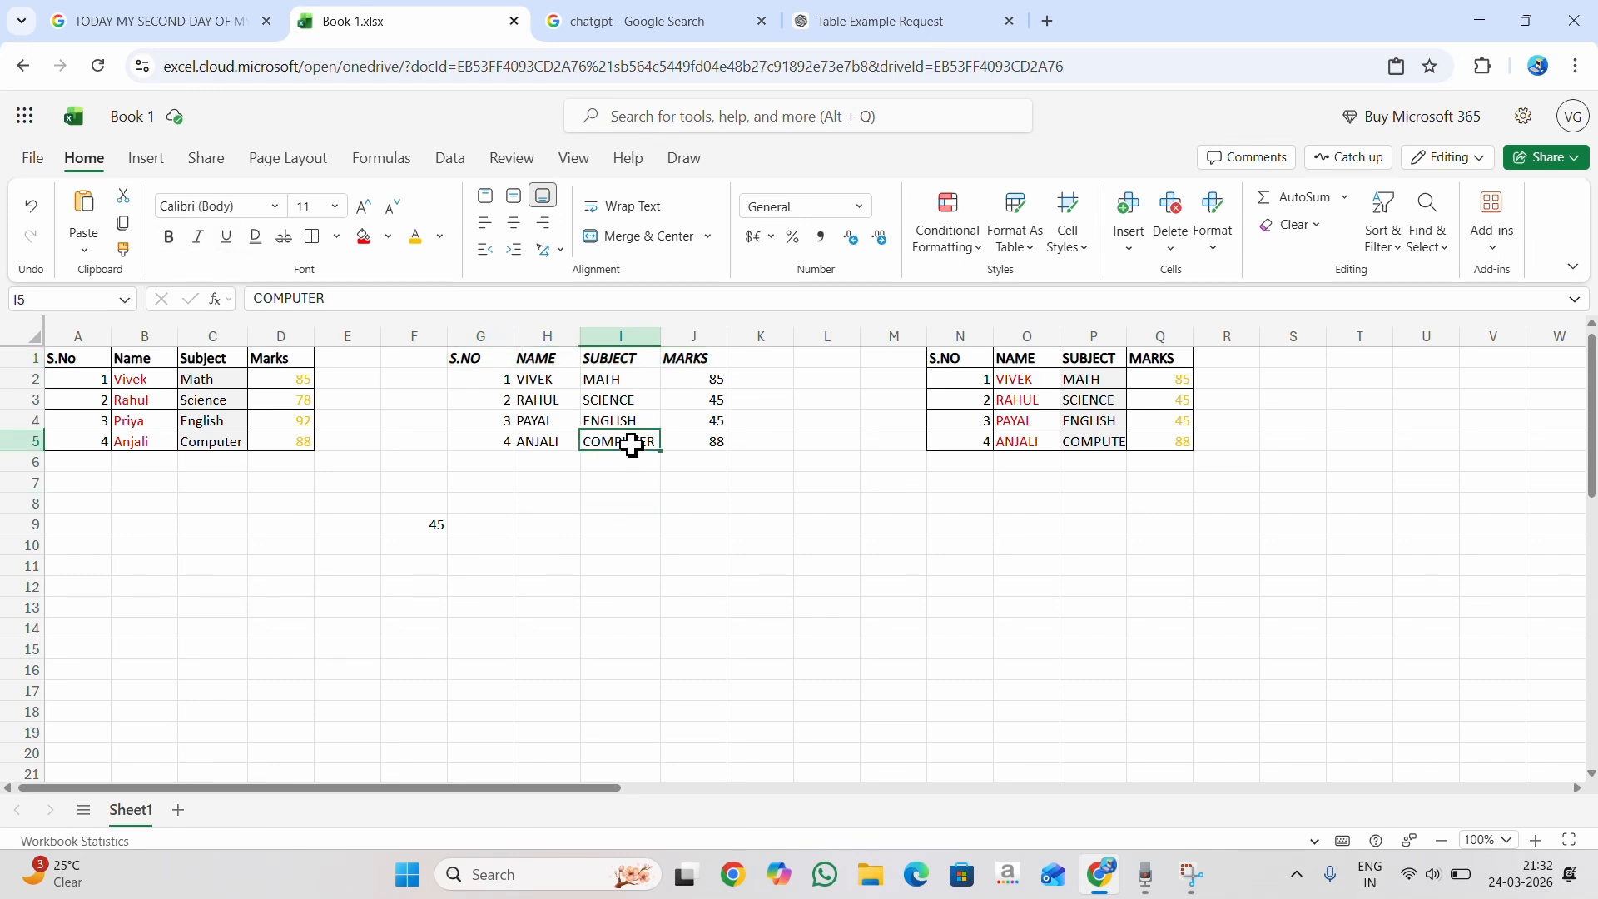
left_click(695, 403)
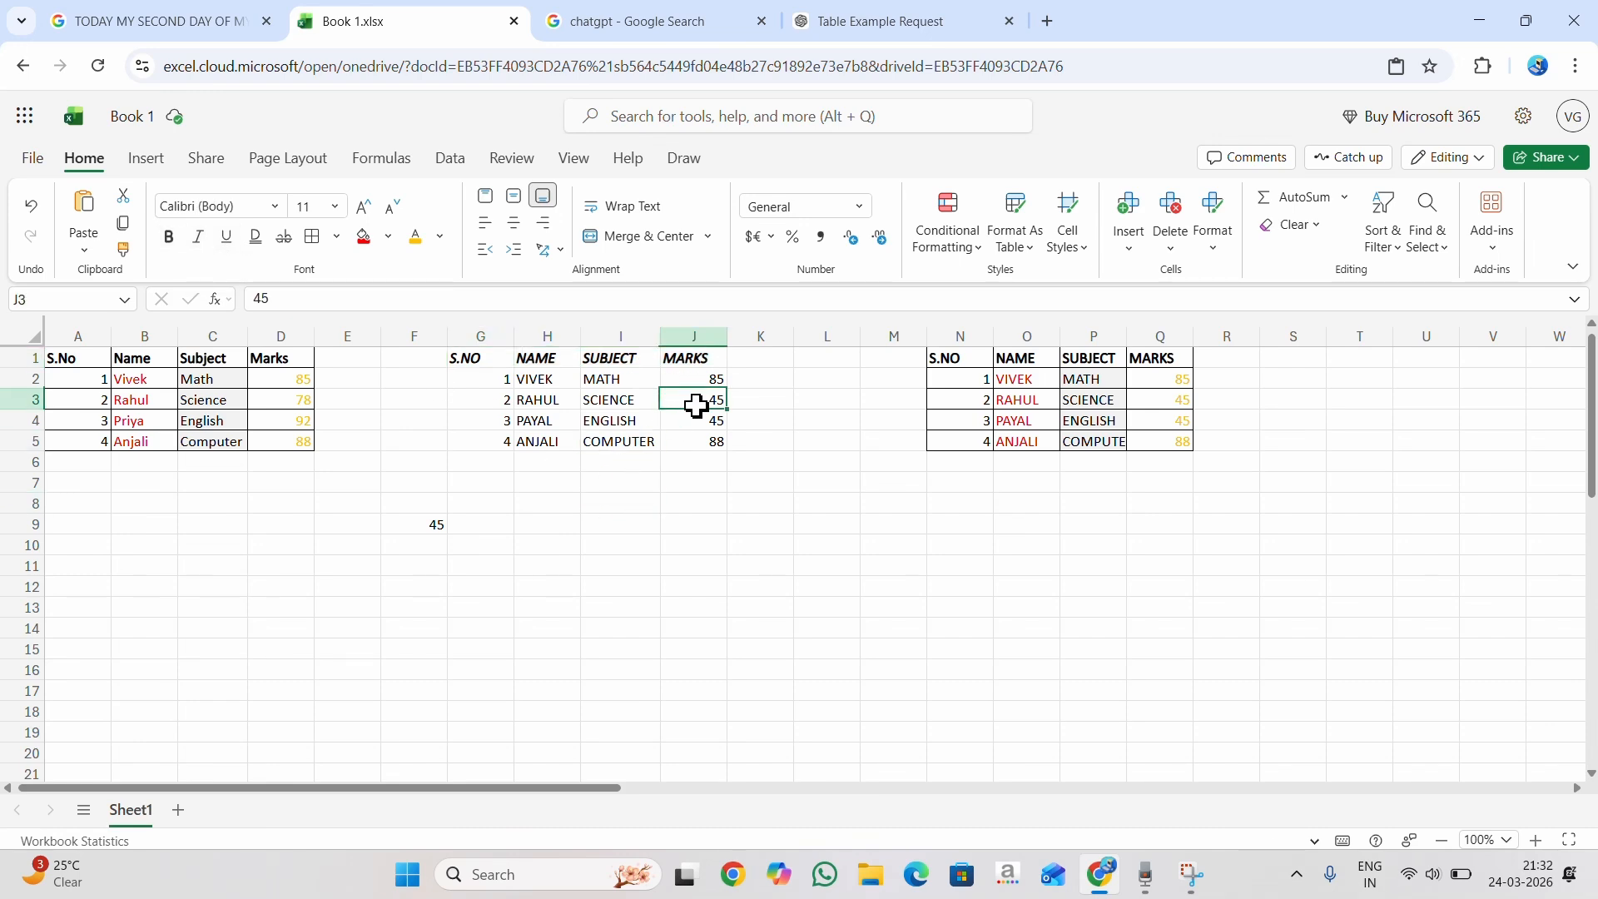
left_click(226, 237)
left_click(655, 541)
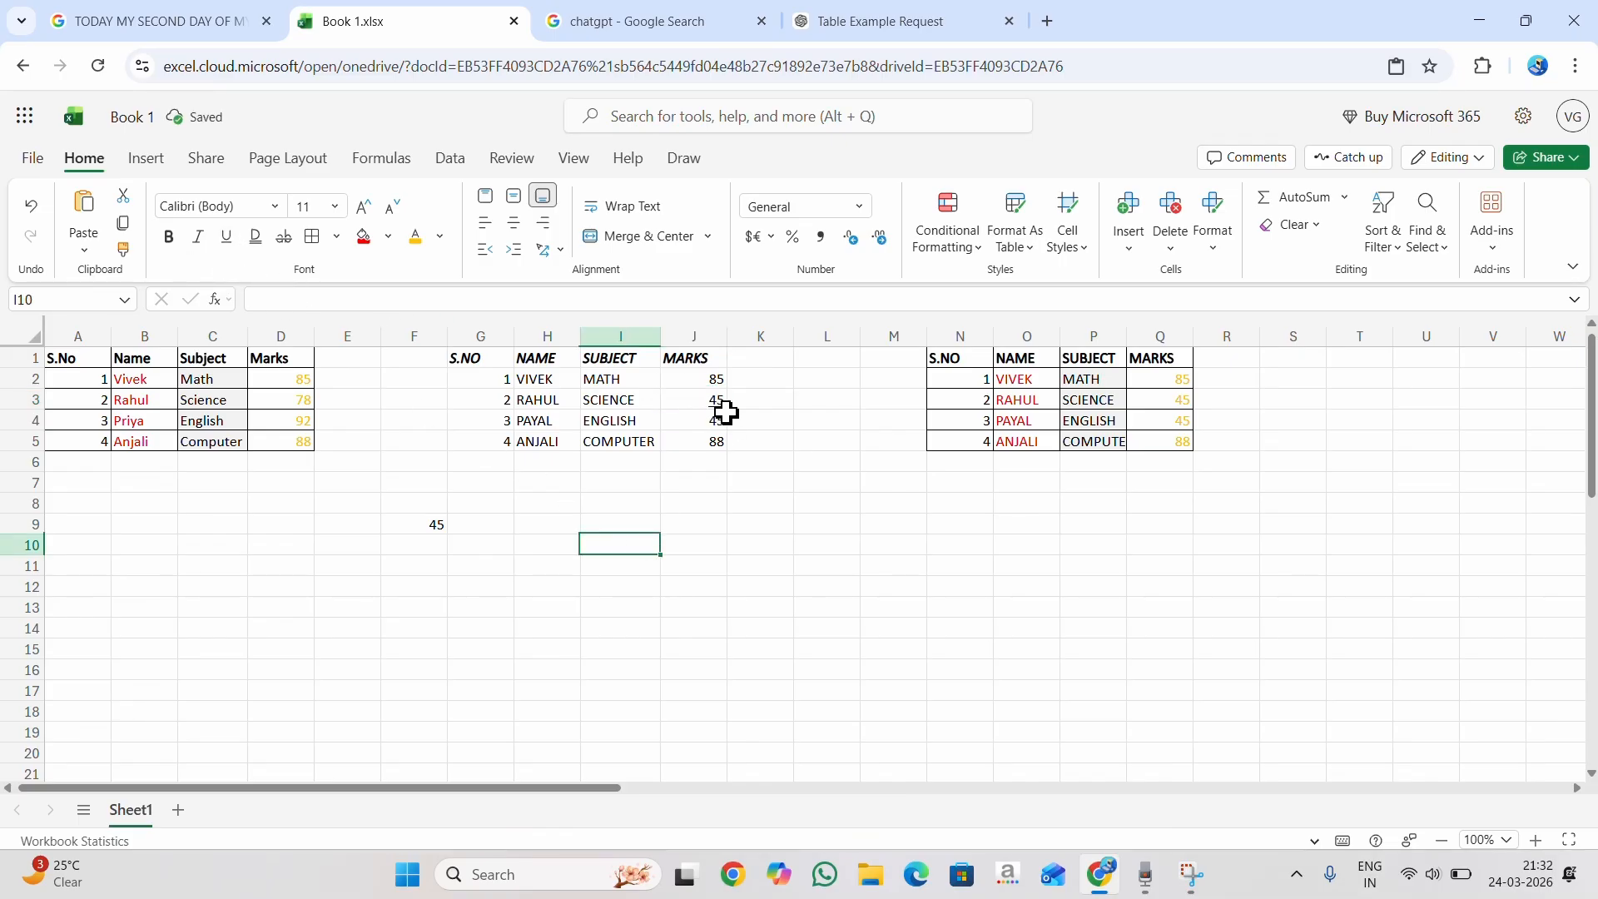
Apply a double underline to the mark in cell J5.
scroll(838, 623, "up", 2)
scroll(838, 622, "up", 1)
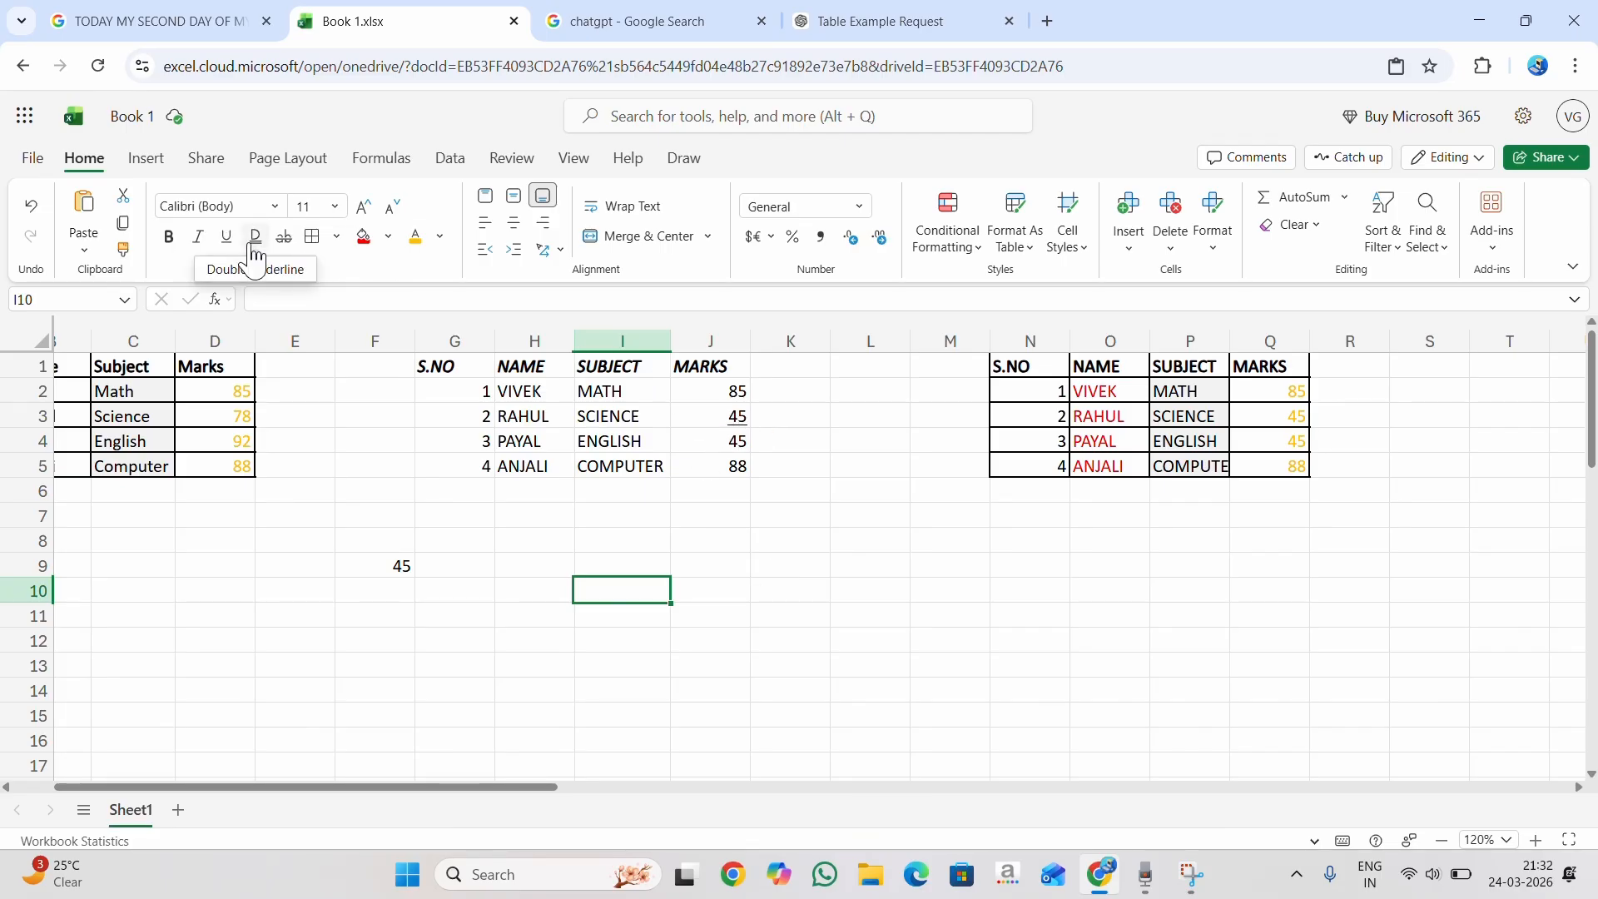
left_click(733, 466)
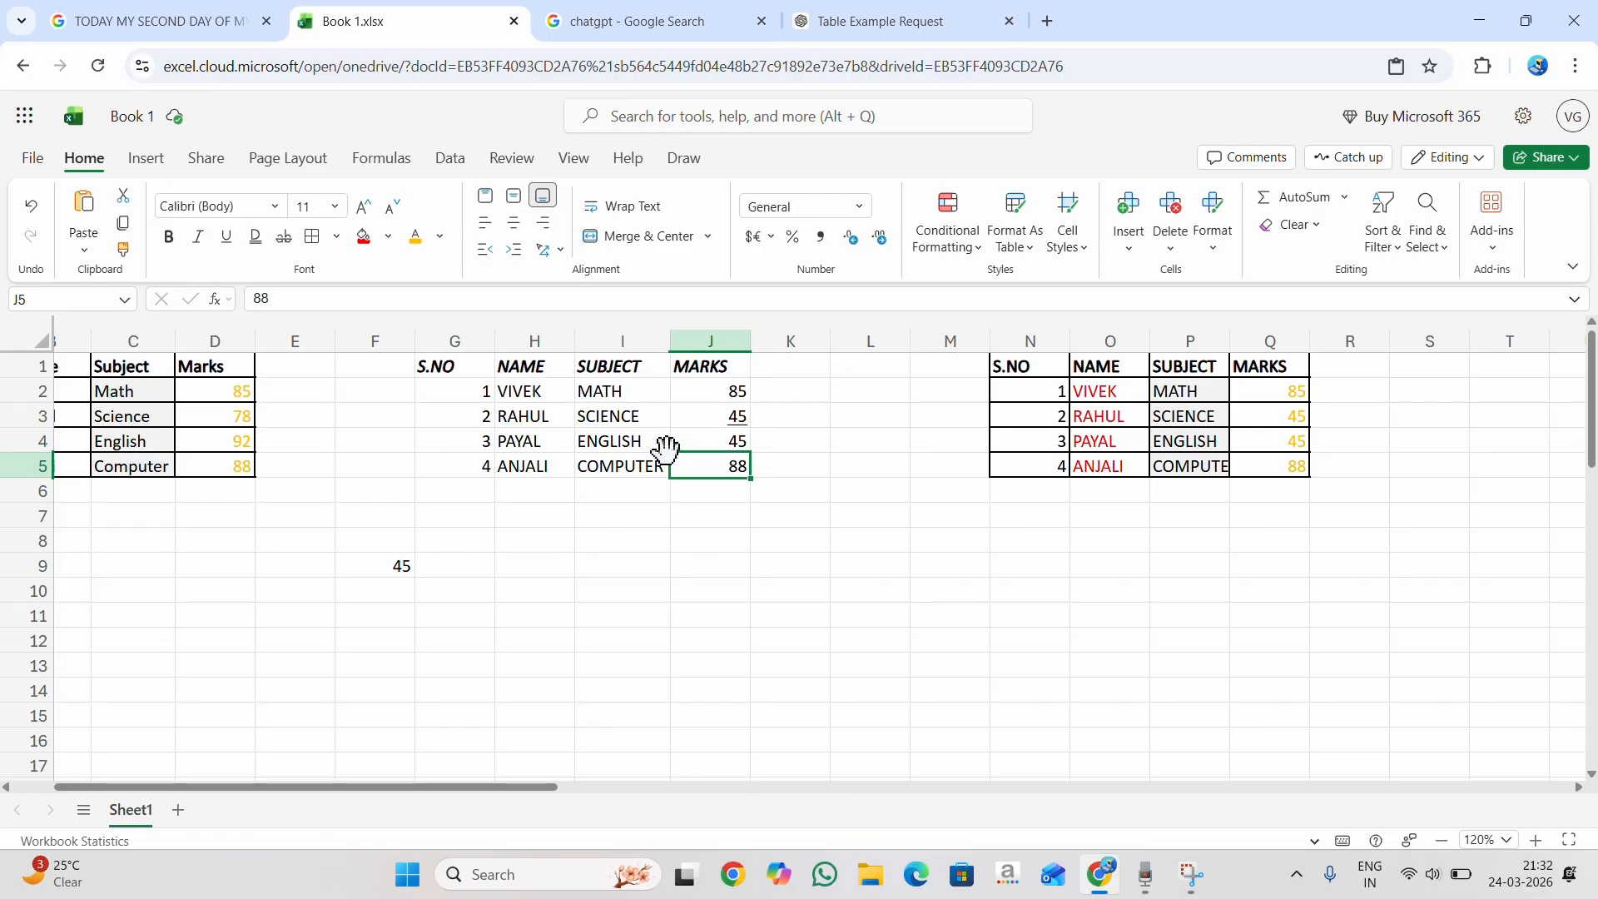
left_click(257, 238)
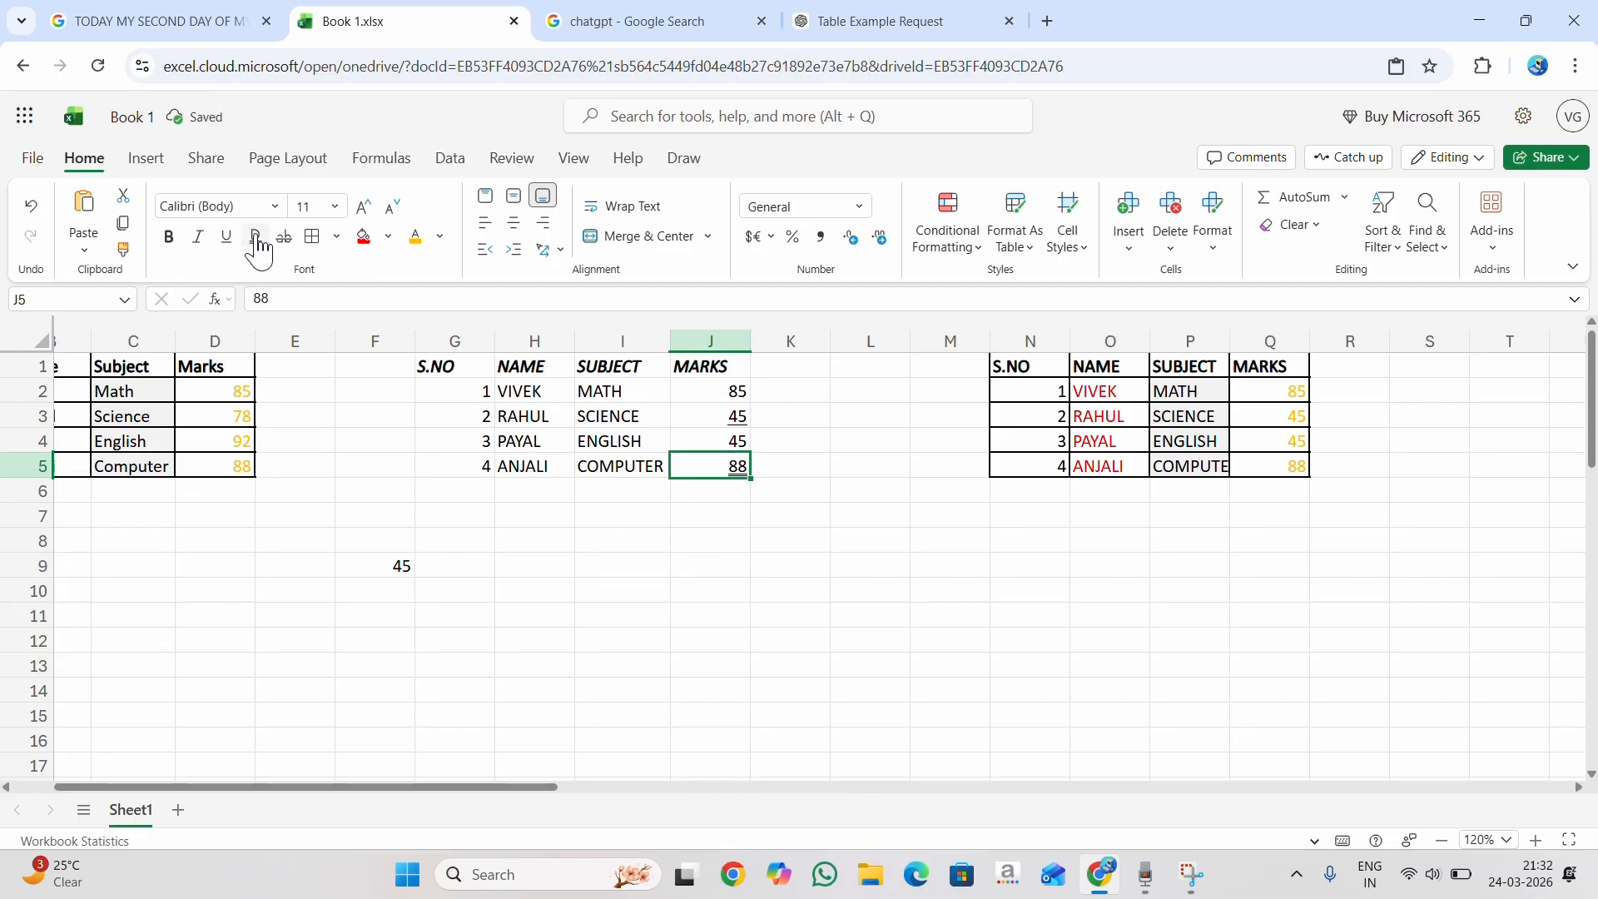
left_click(706, 643)
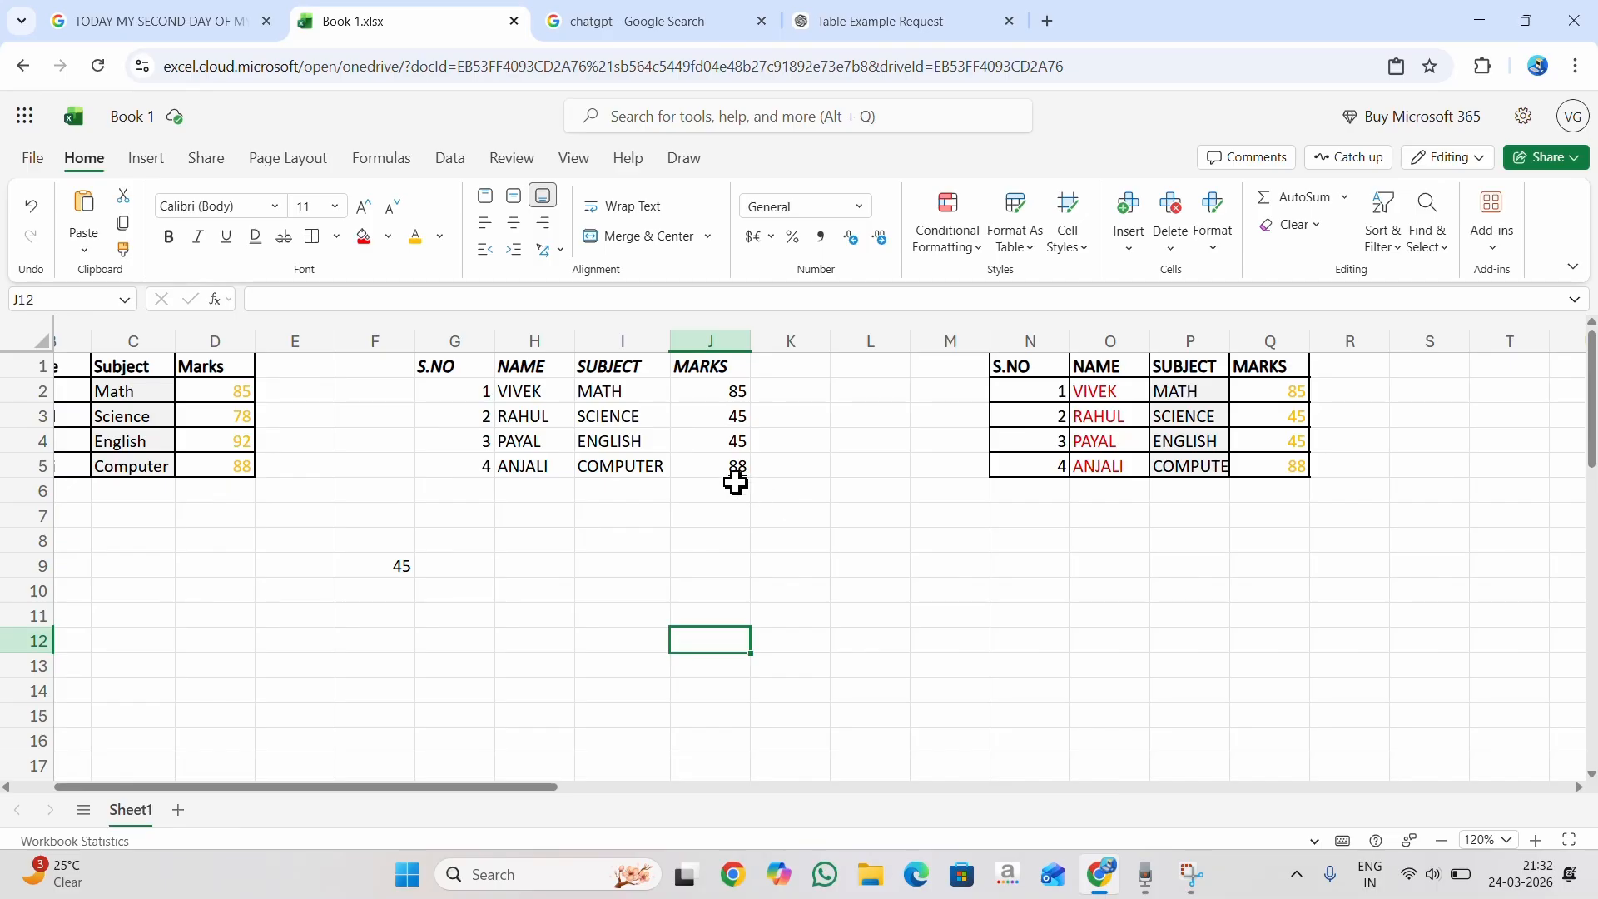
Apply strikethrough to the number 45 in cell F9.
left_click(635, 473)
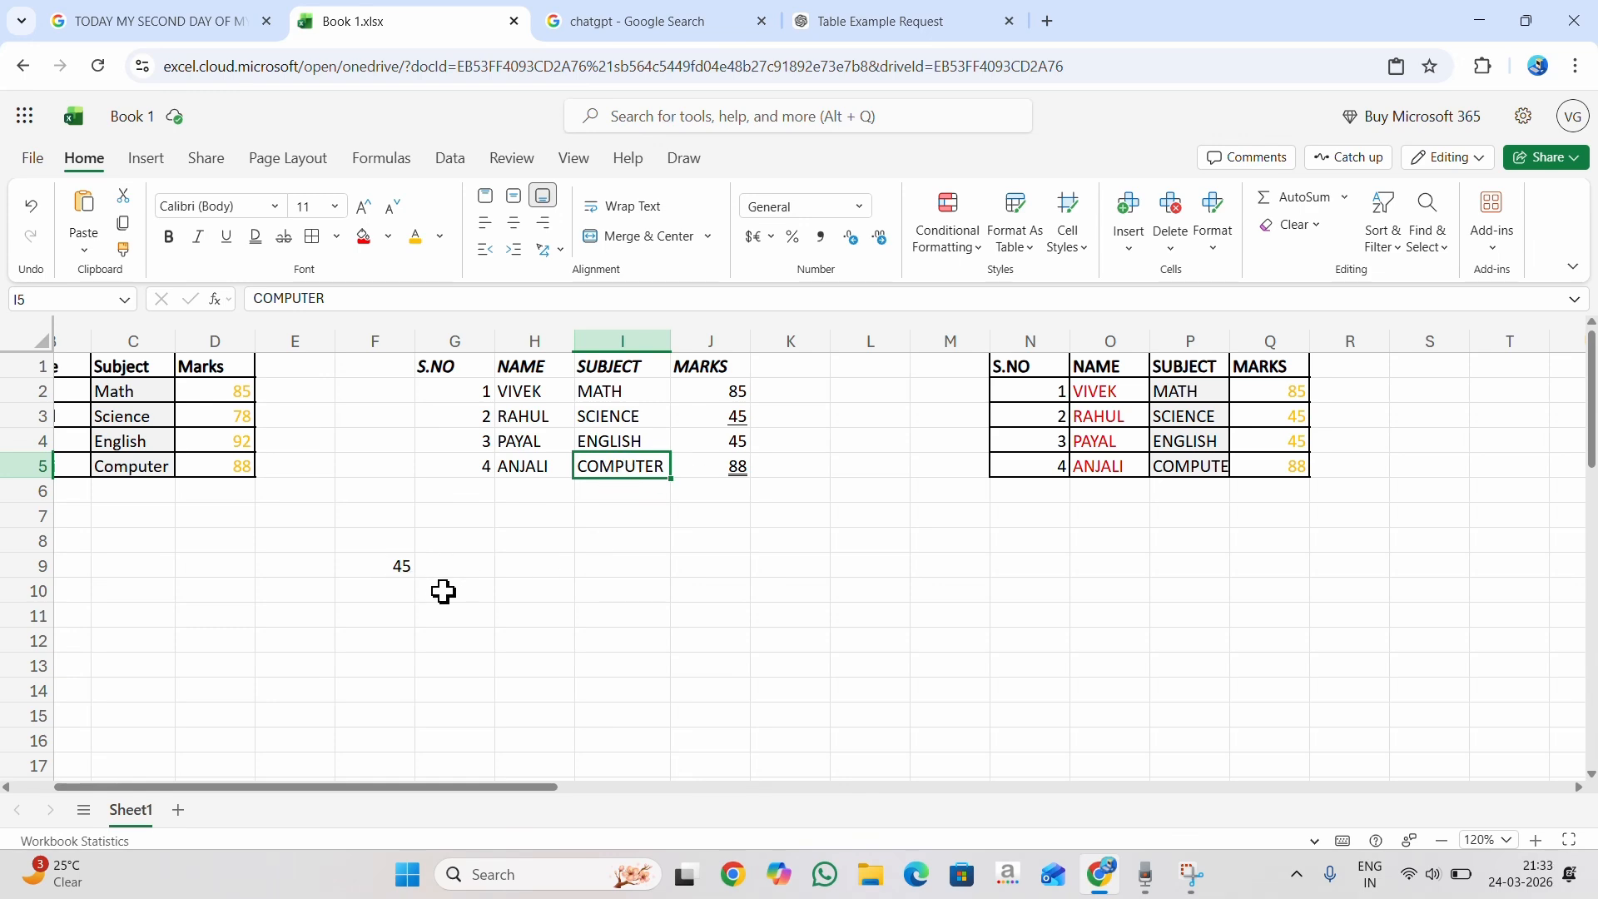
left_click(385, 569)
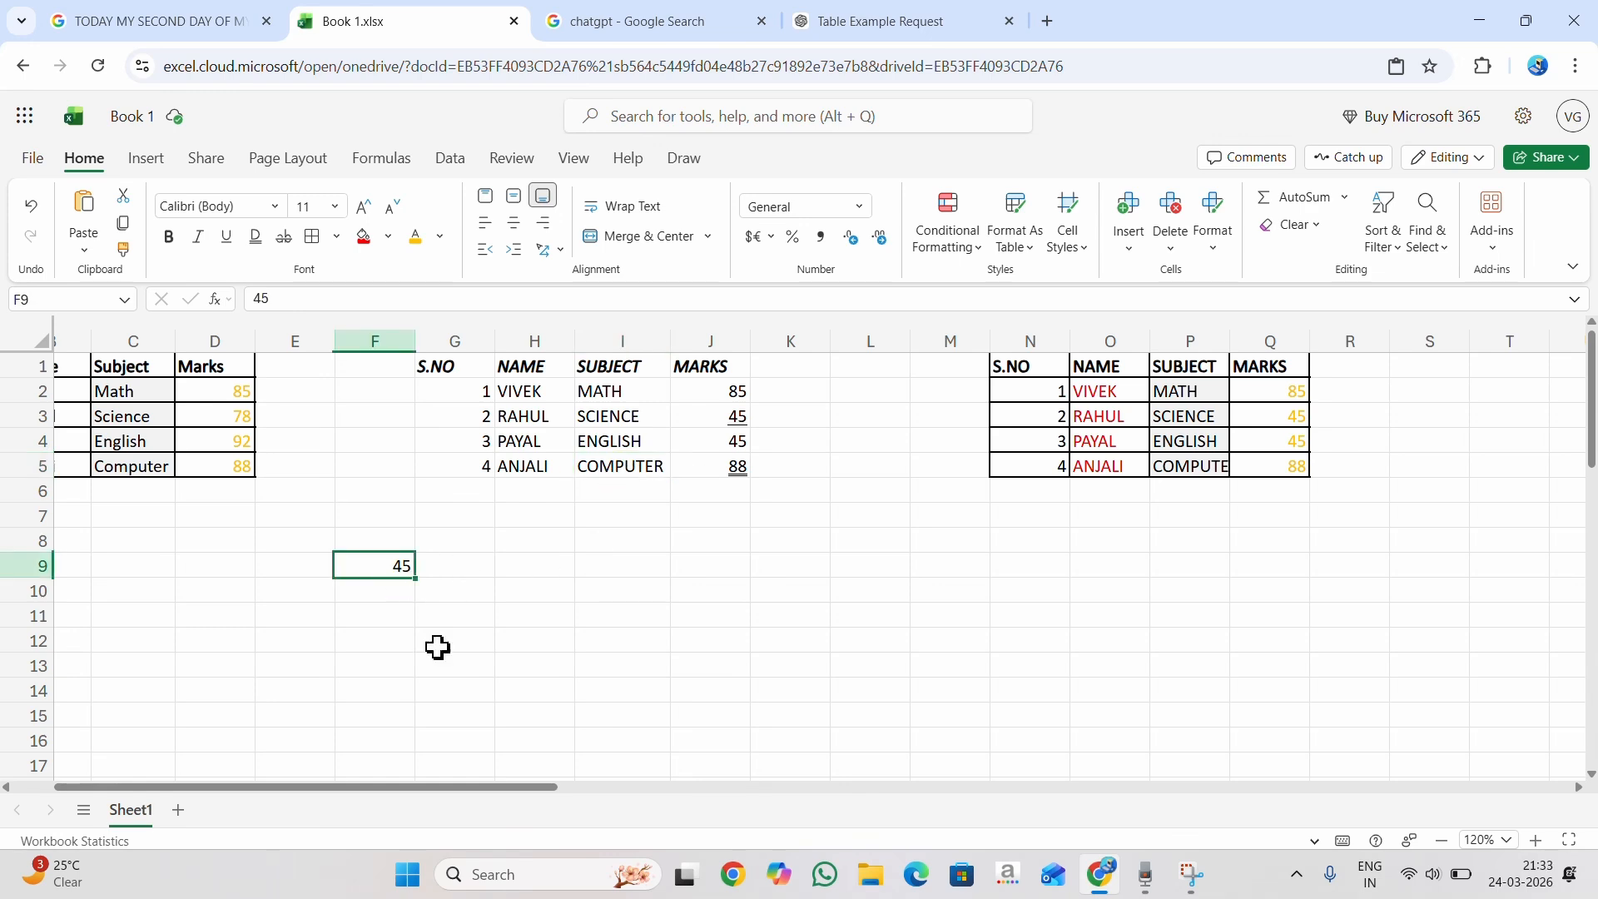
left_click(285, 243)
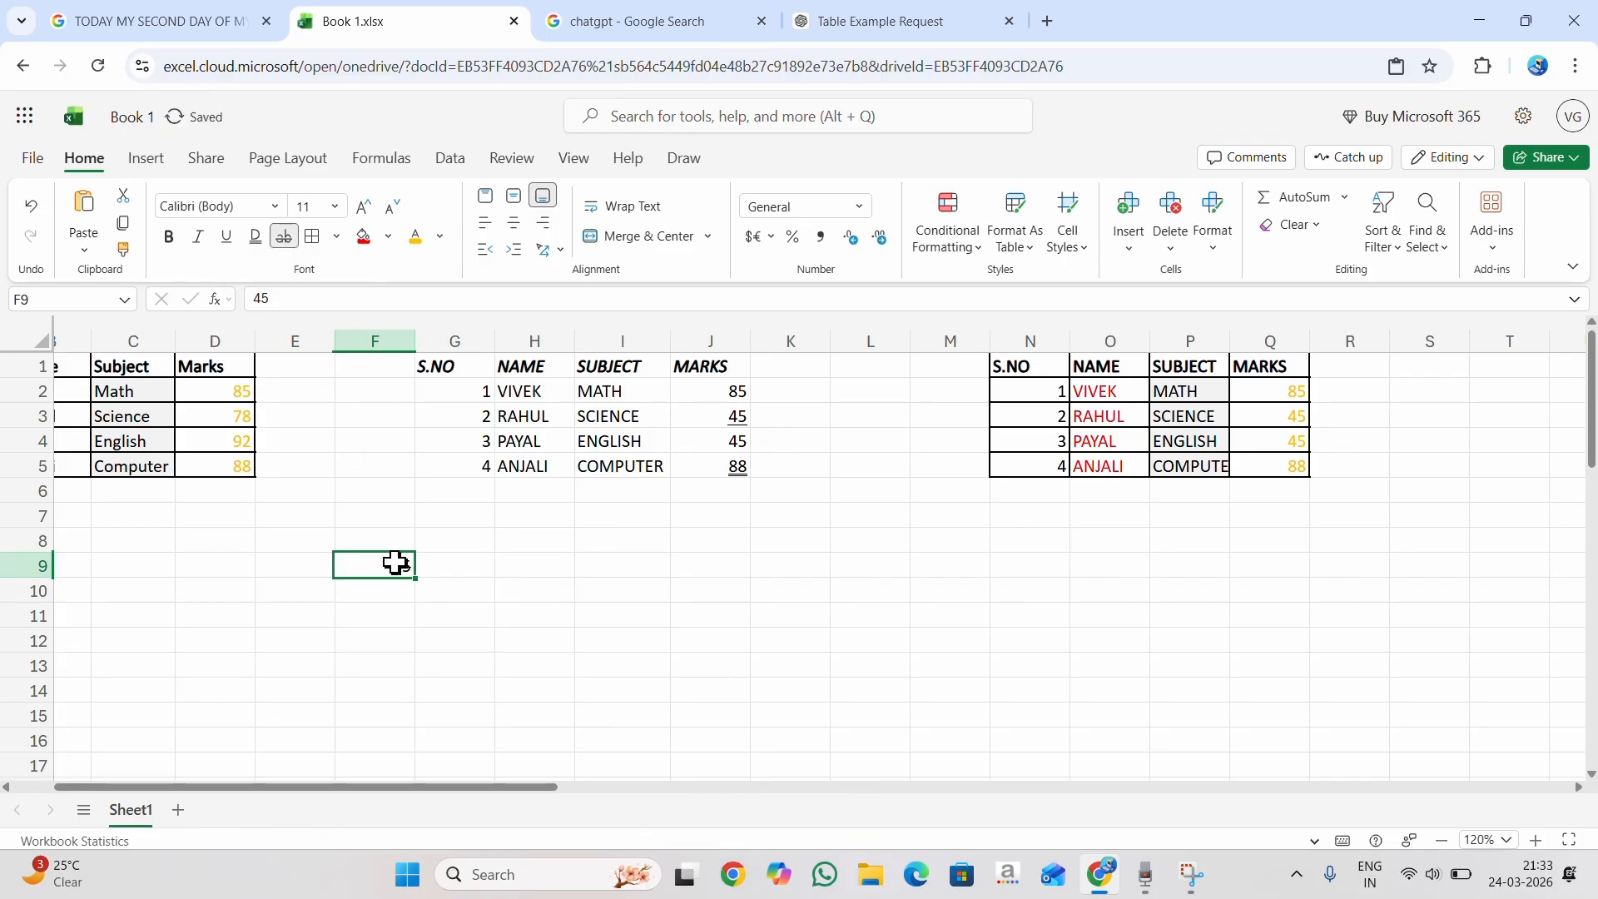
left_click(439, 614)
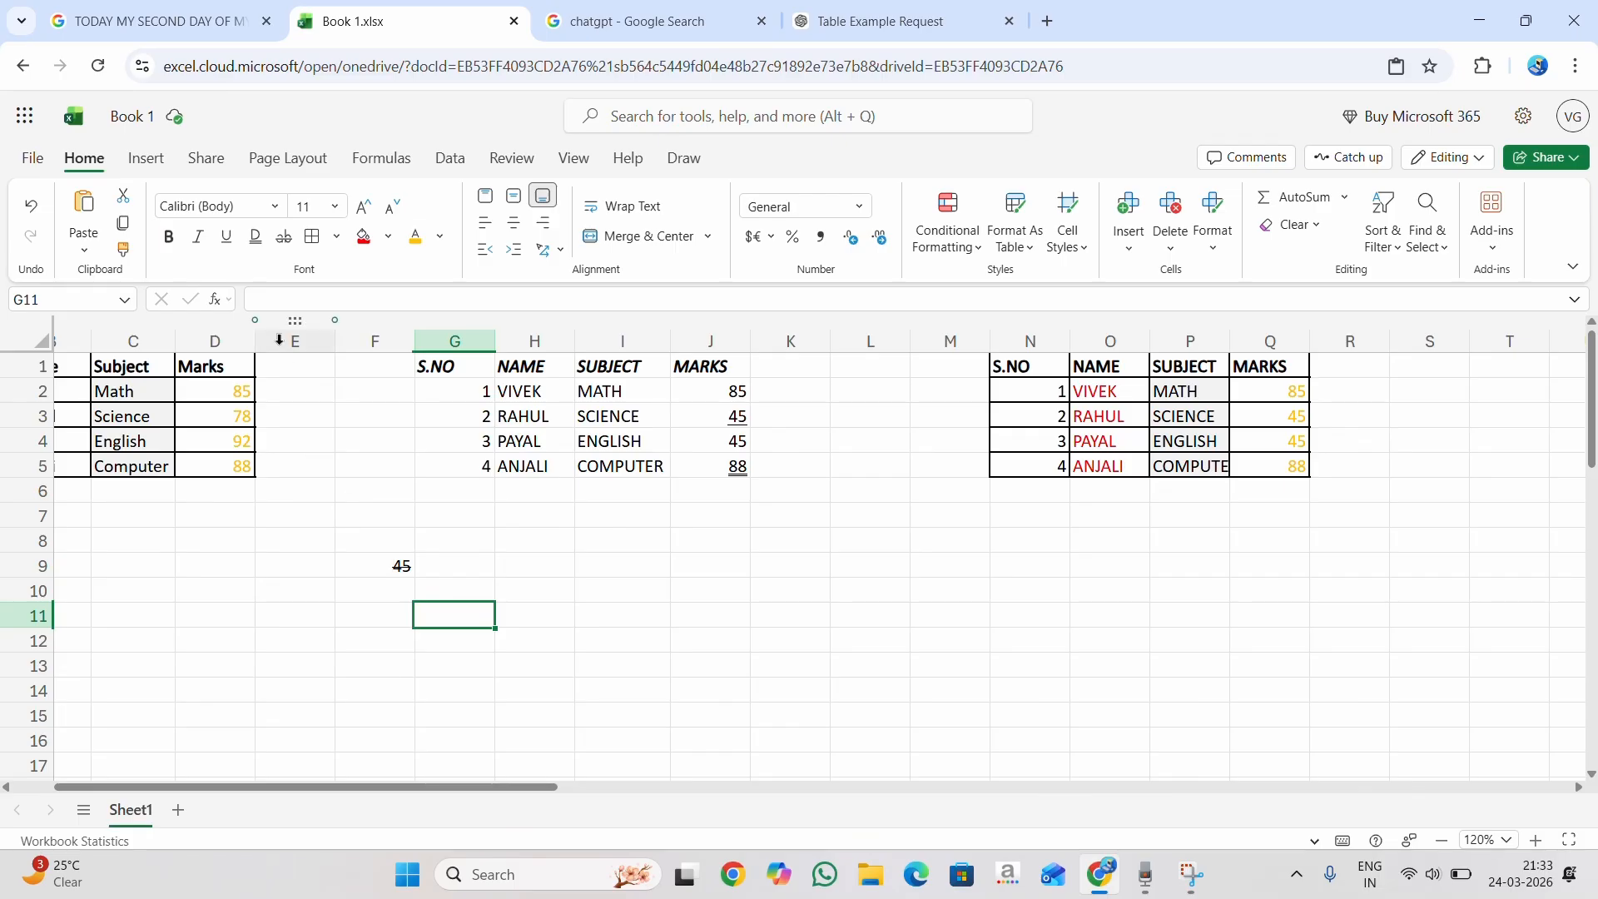
Change the font of the name in cell H2 to Comic Sans MS.
left_click(528, 398)
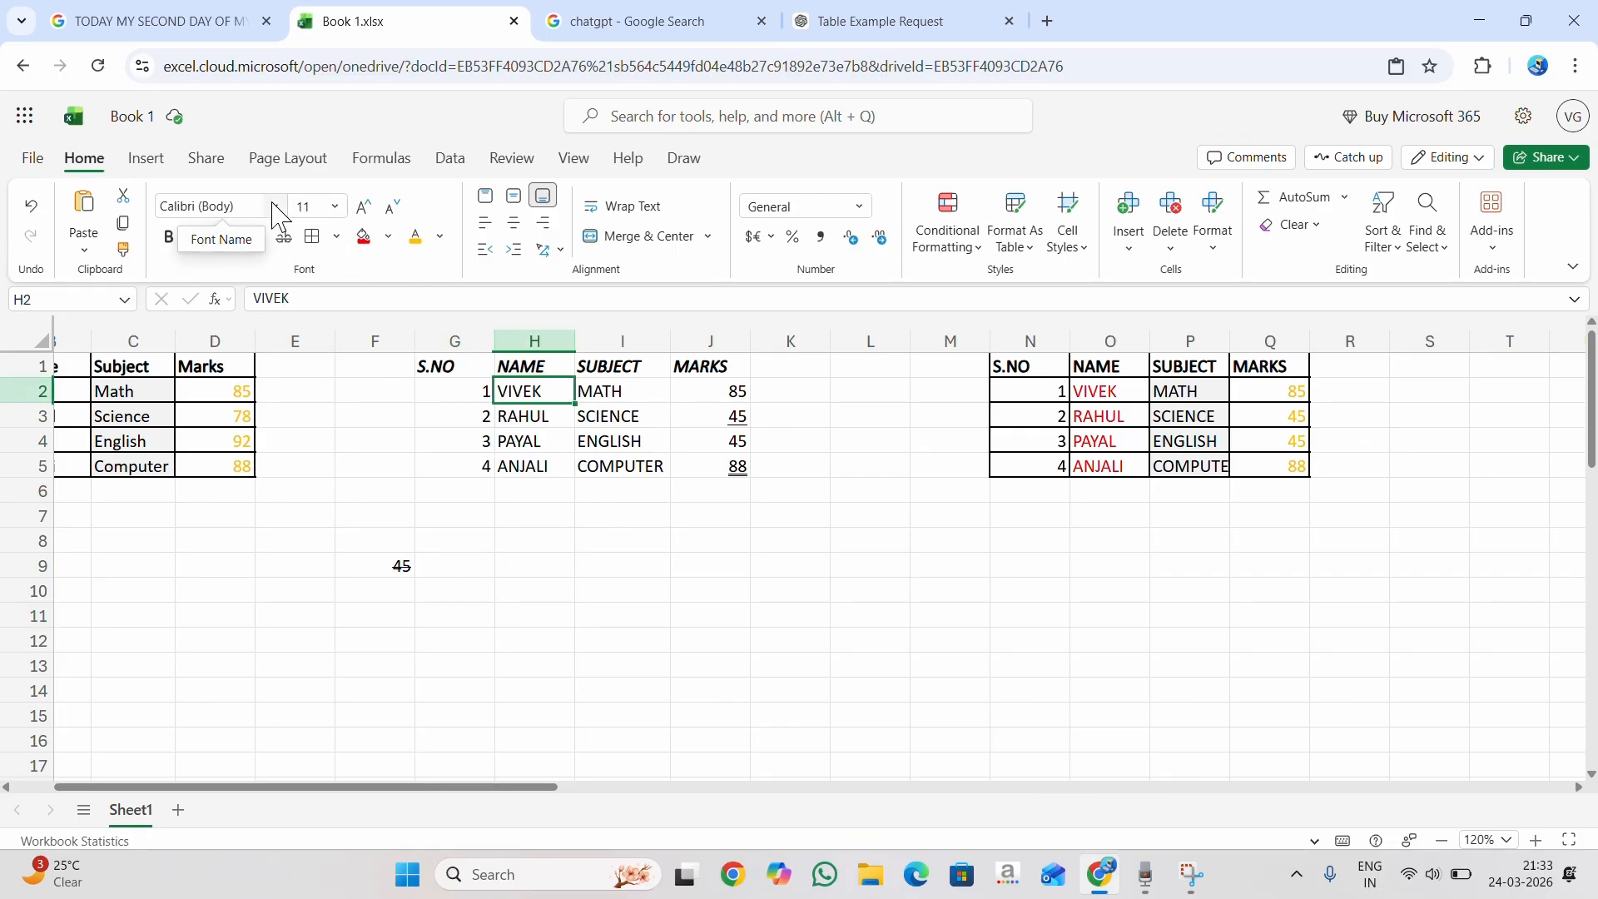
left_click(278, 208)
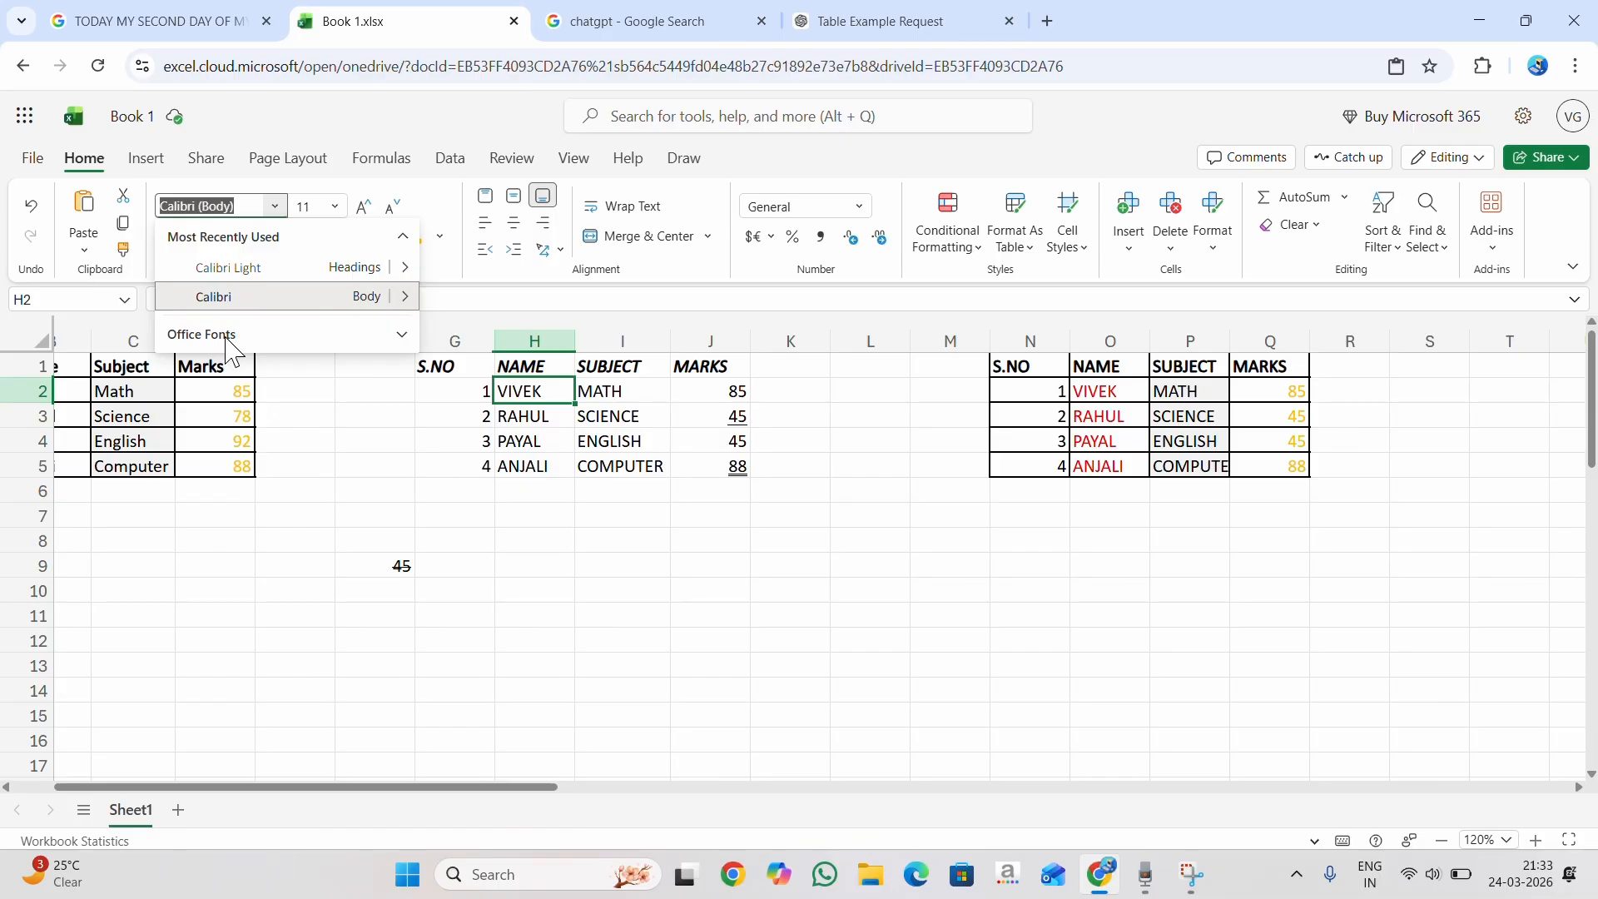
left_click(402, 335)
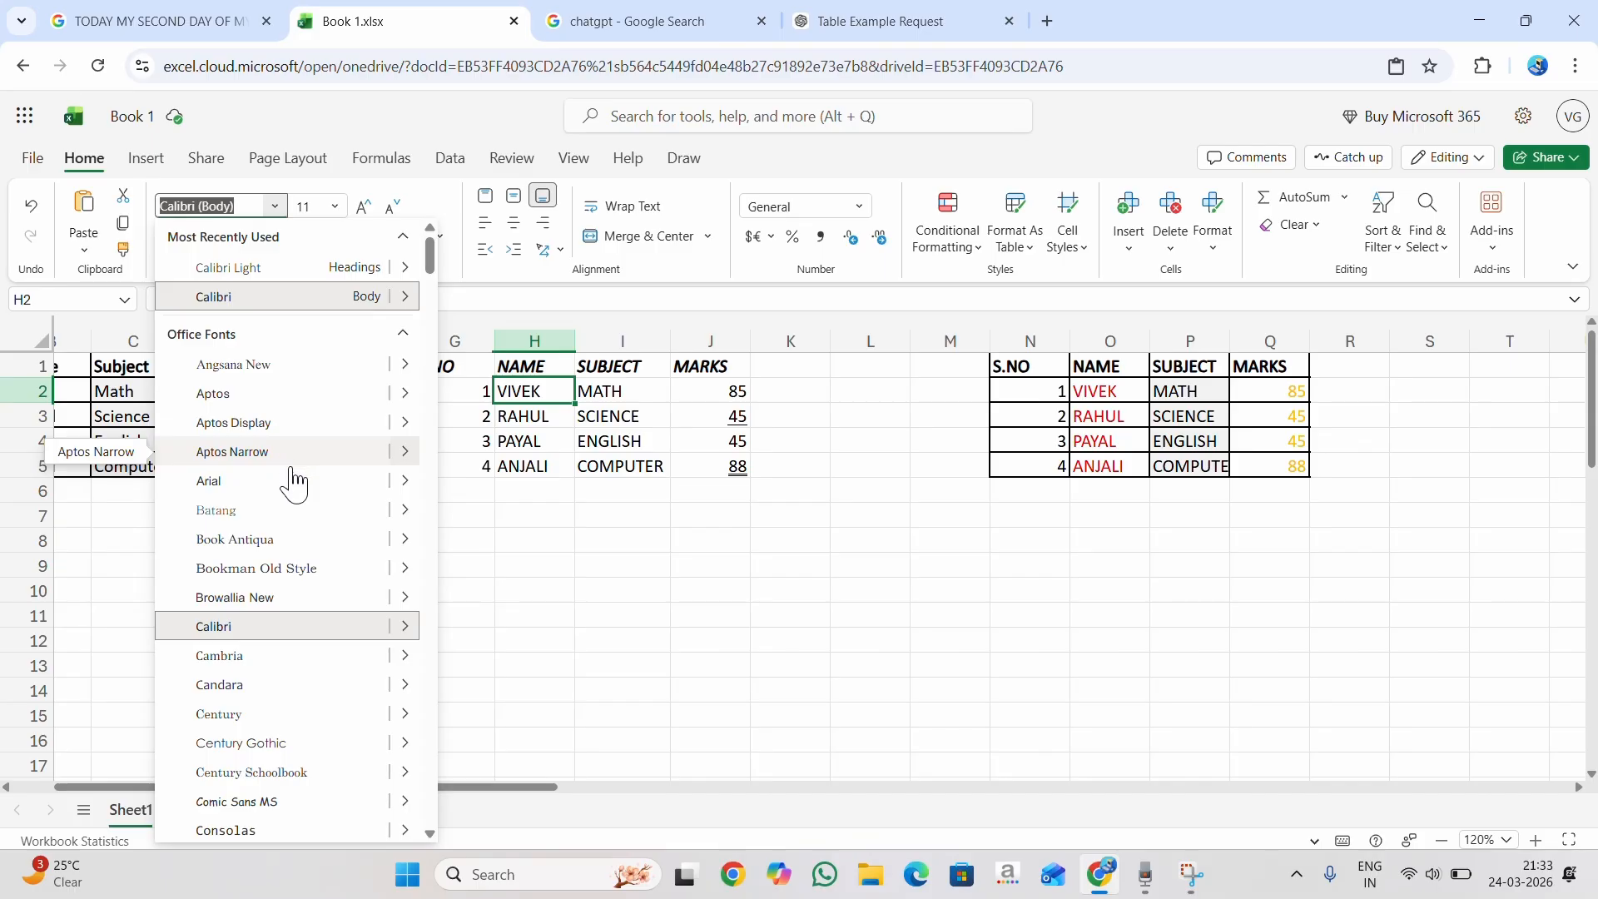
scroll(300, 596, "down", 1)
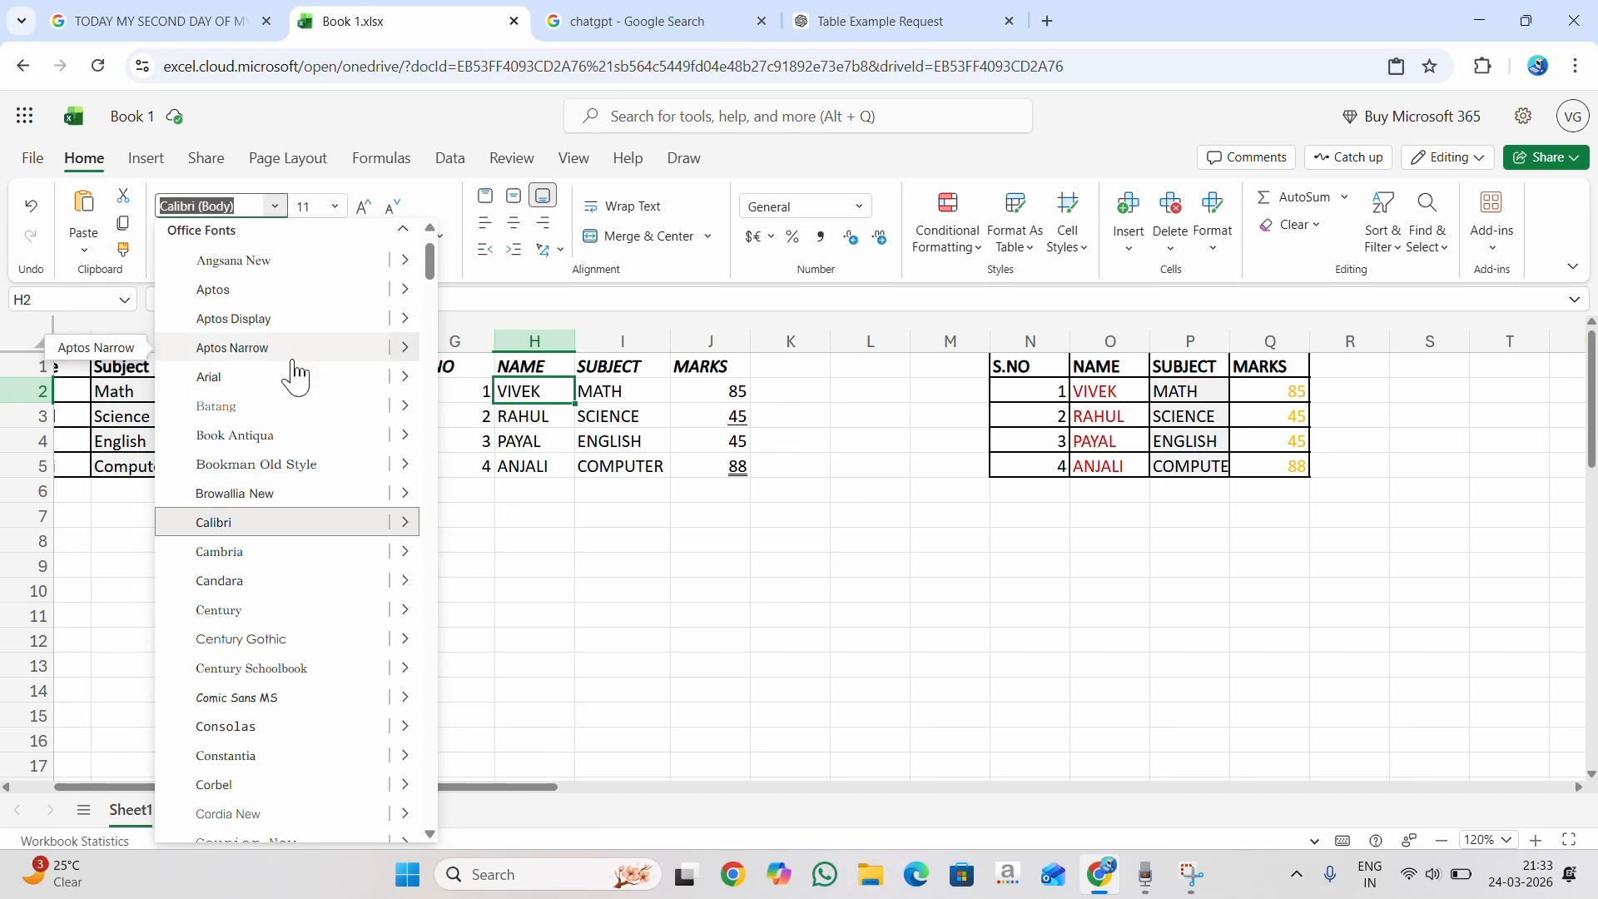
left_click(284, 698)
left_click(525, 542)
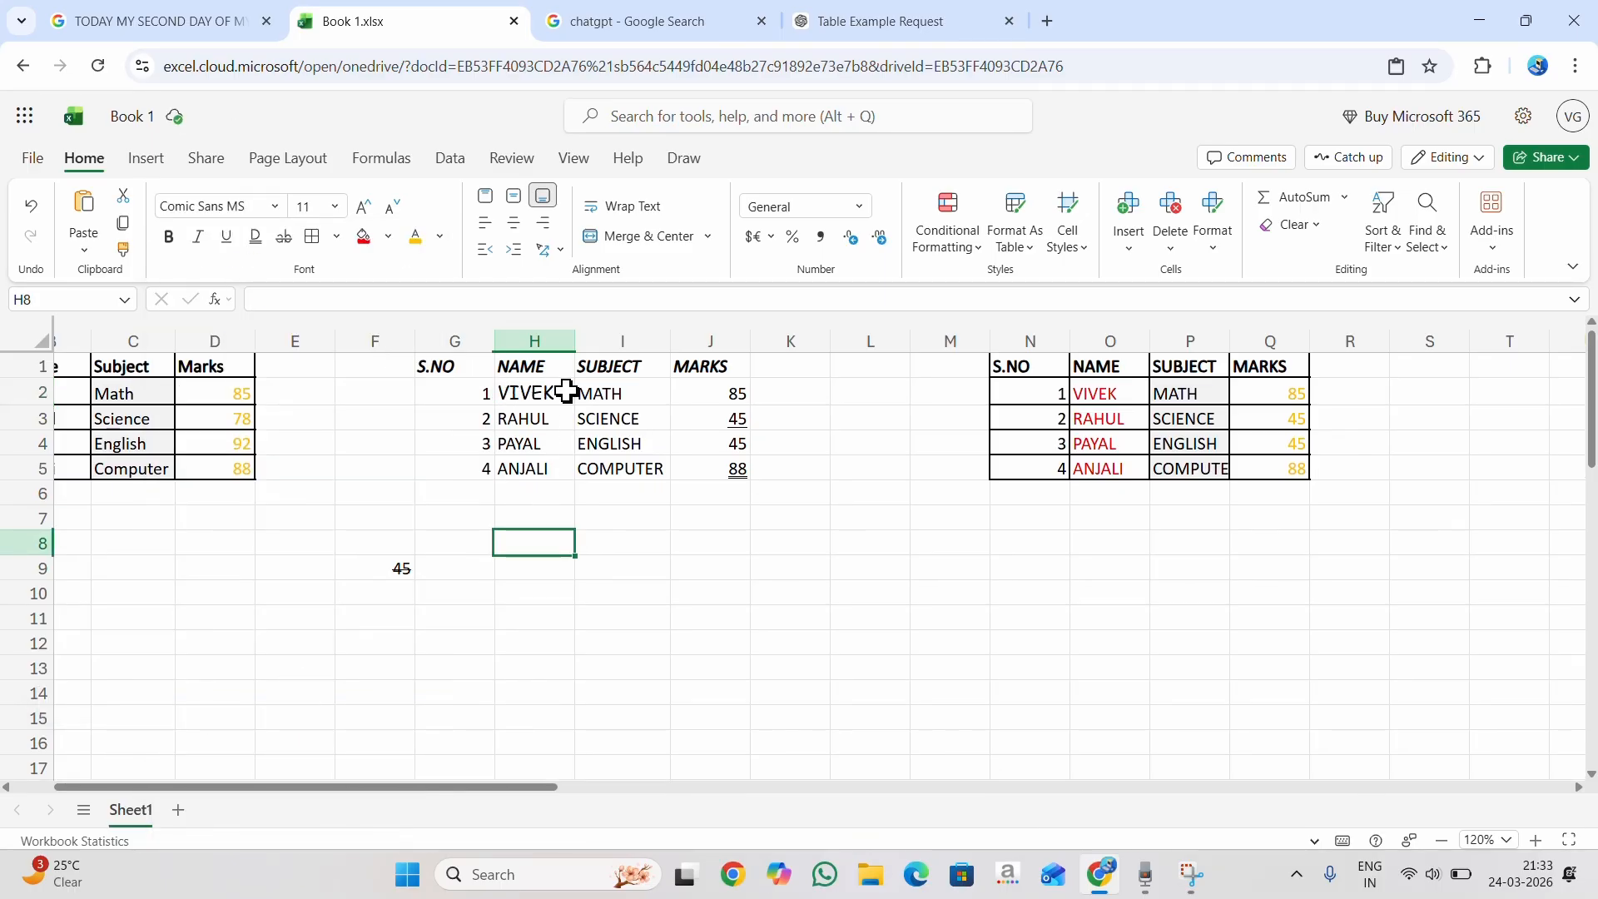
Set the font size of the serial number in G2 to 72 and reduce it to 8.
left_click(476, 393)
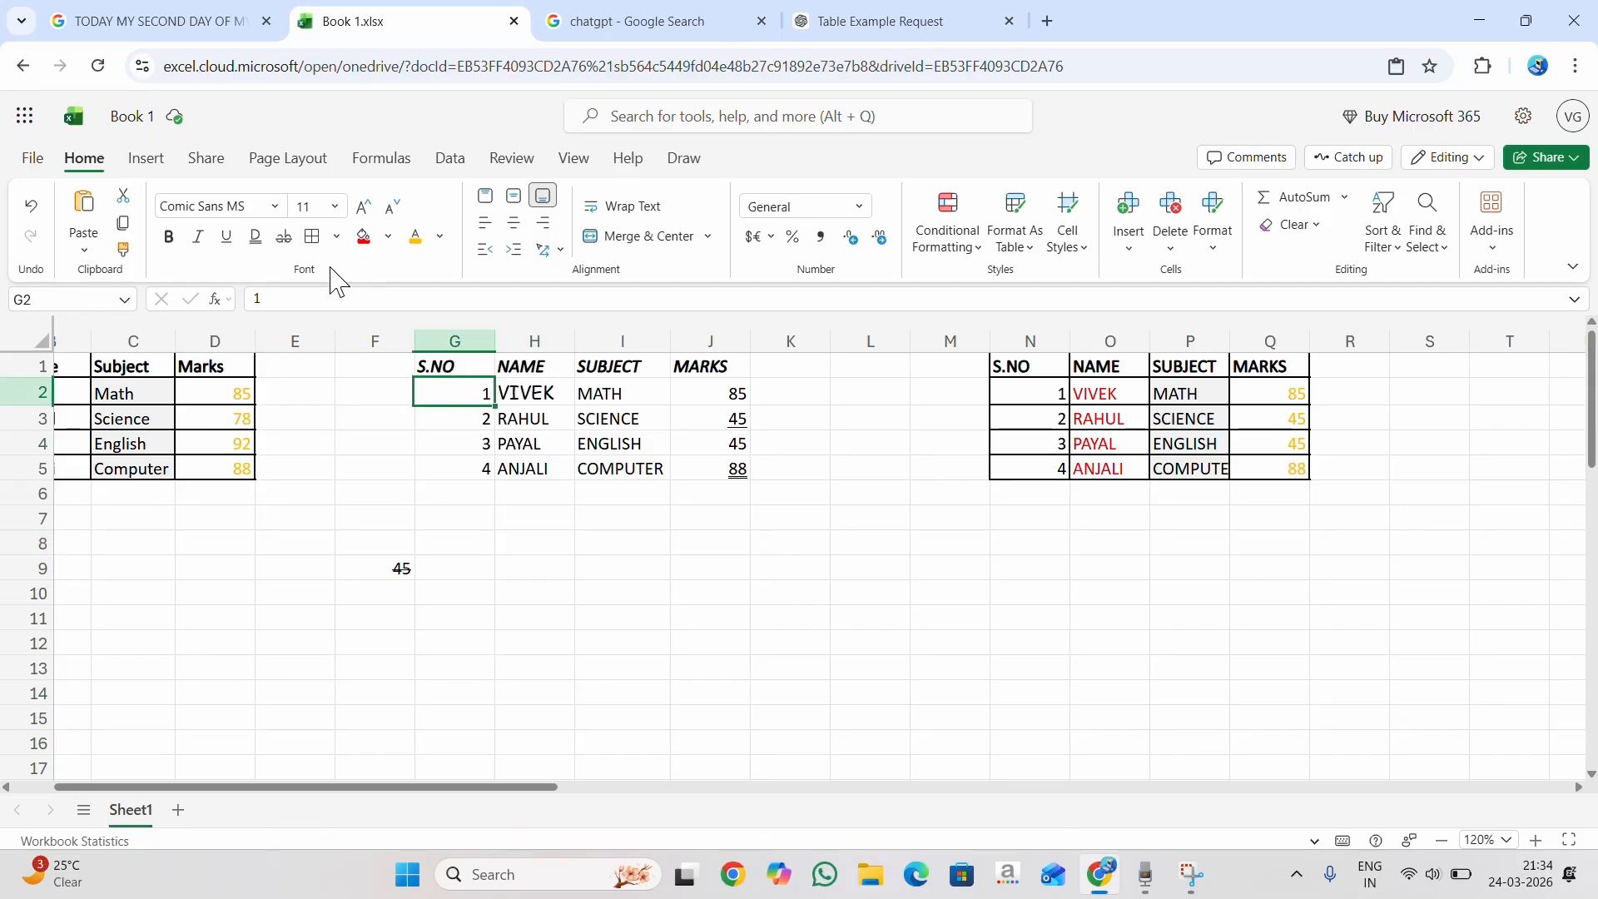
left_click(335, 205)
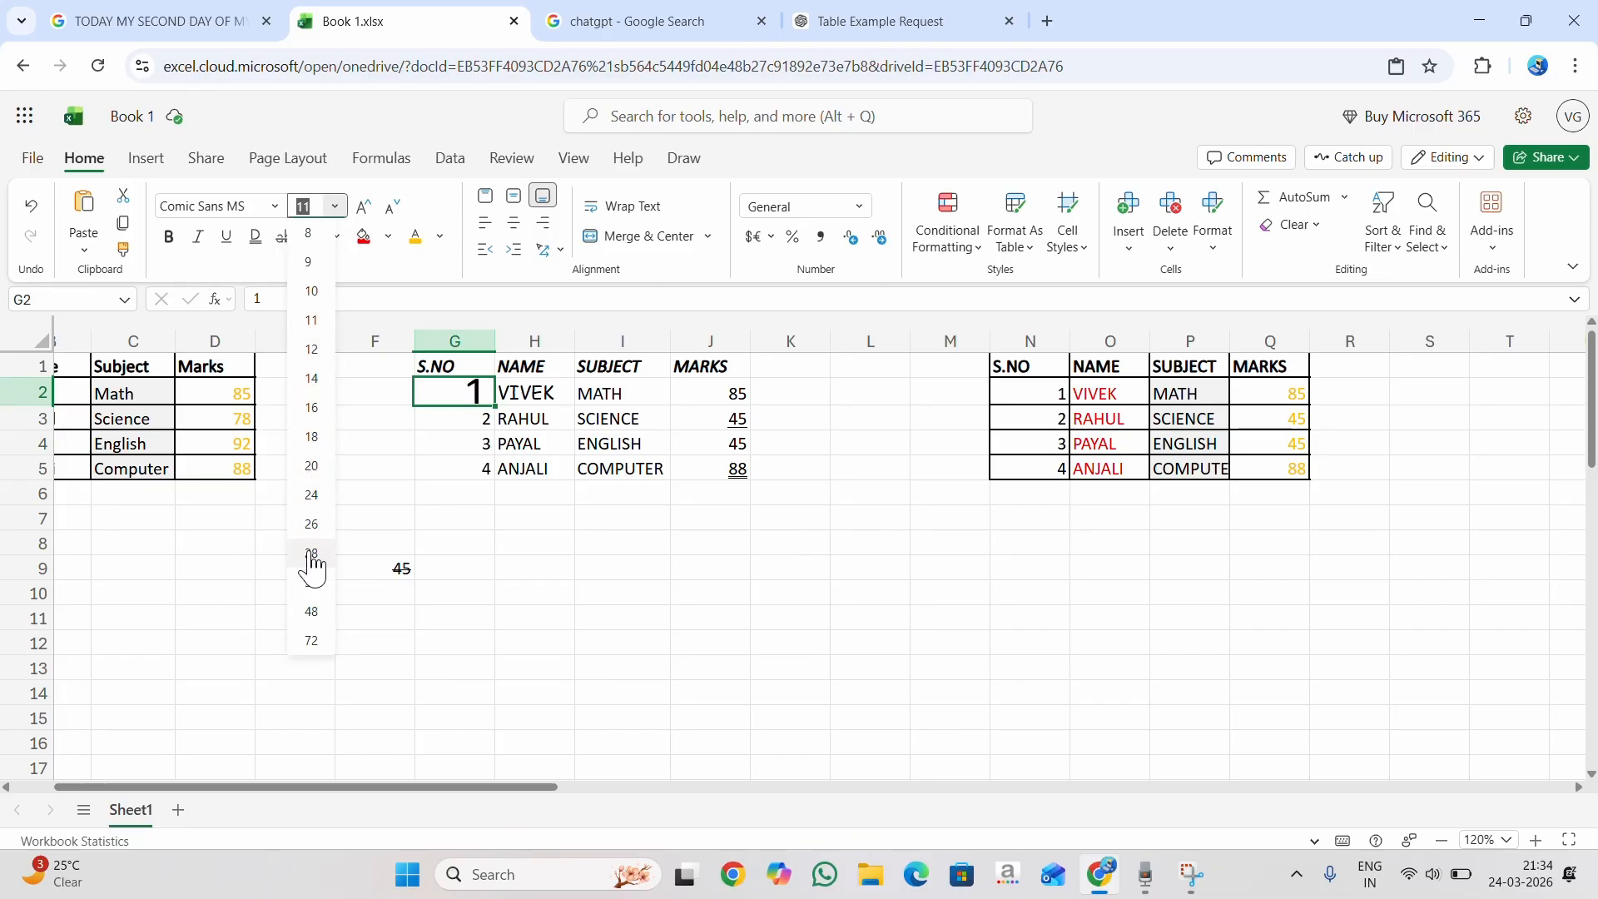
left_click(311, 641)
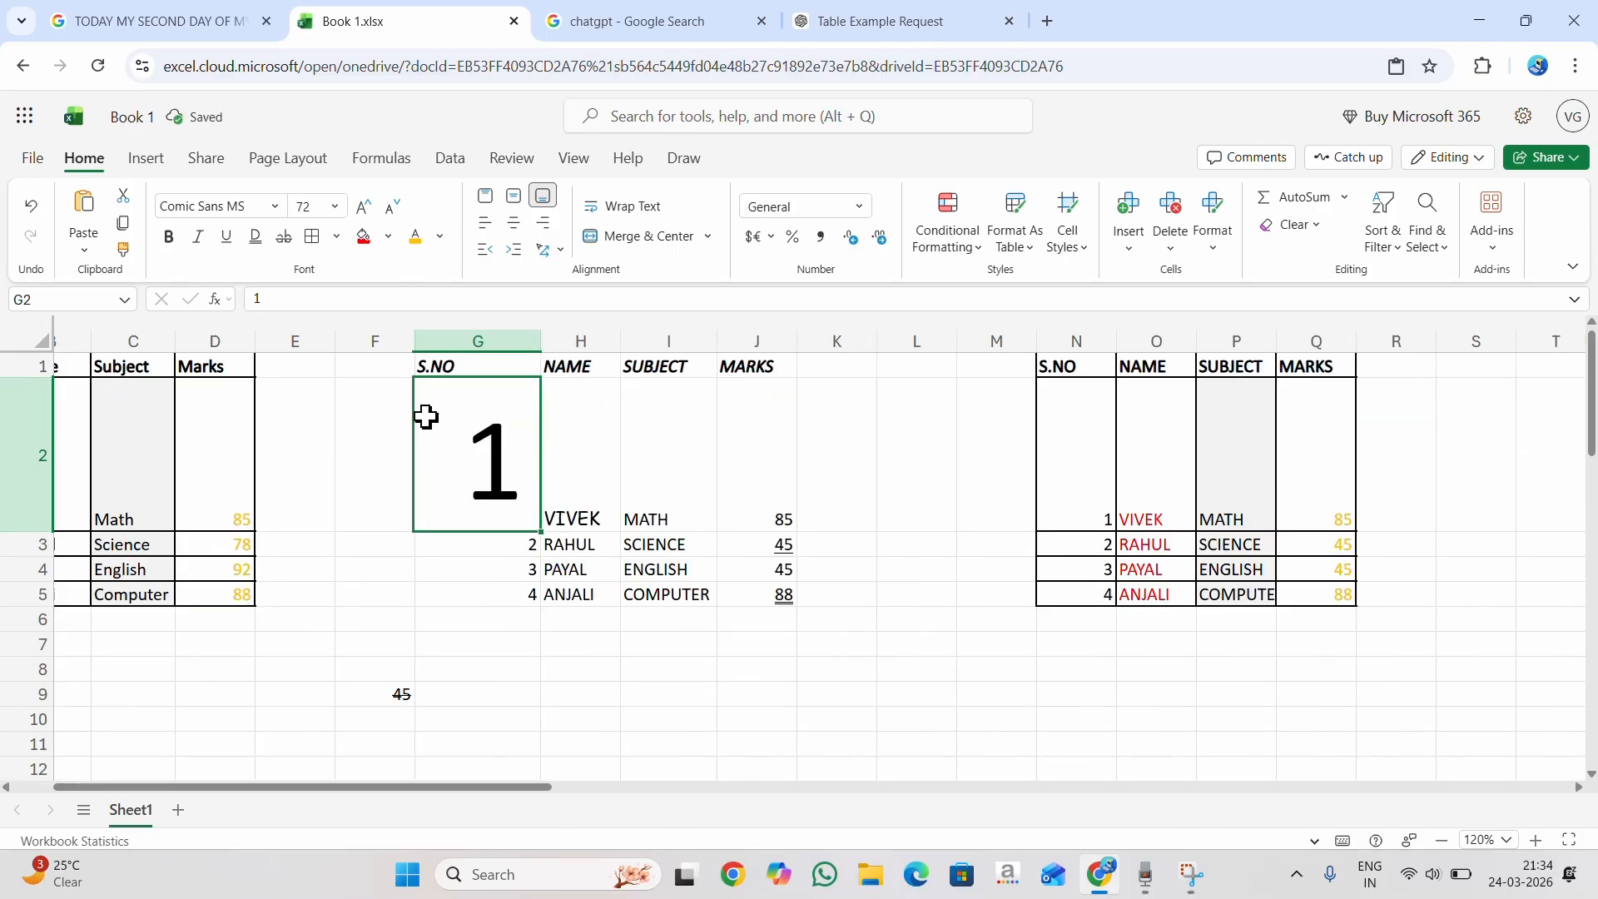
left_click(333, 208)
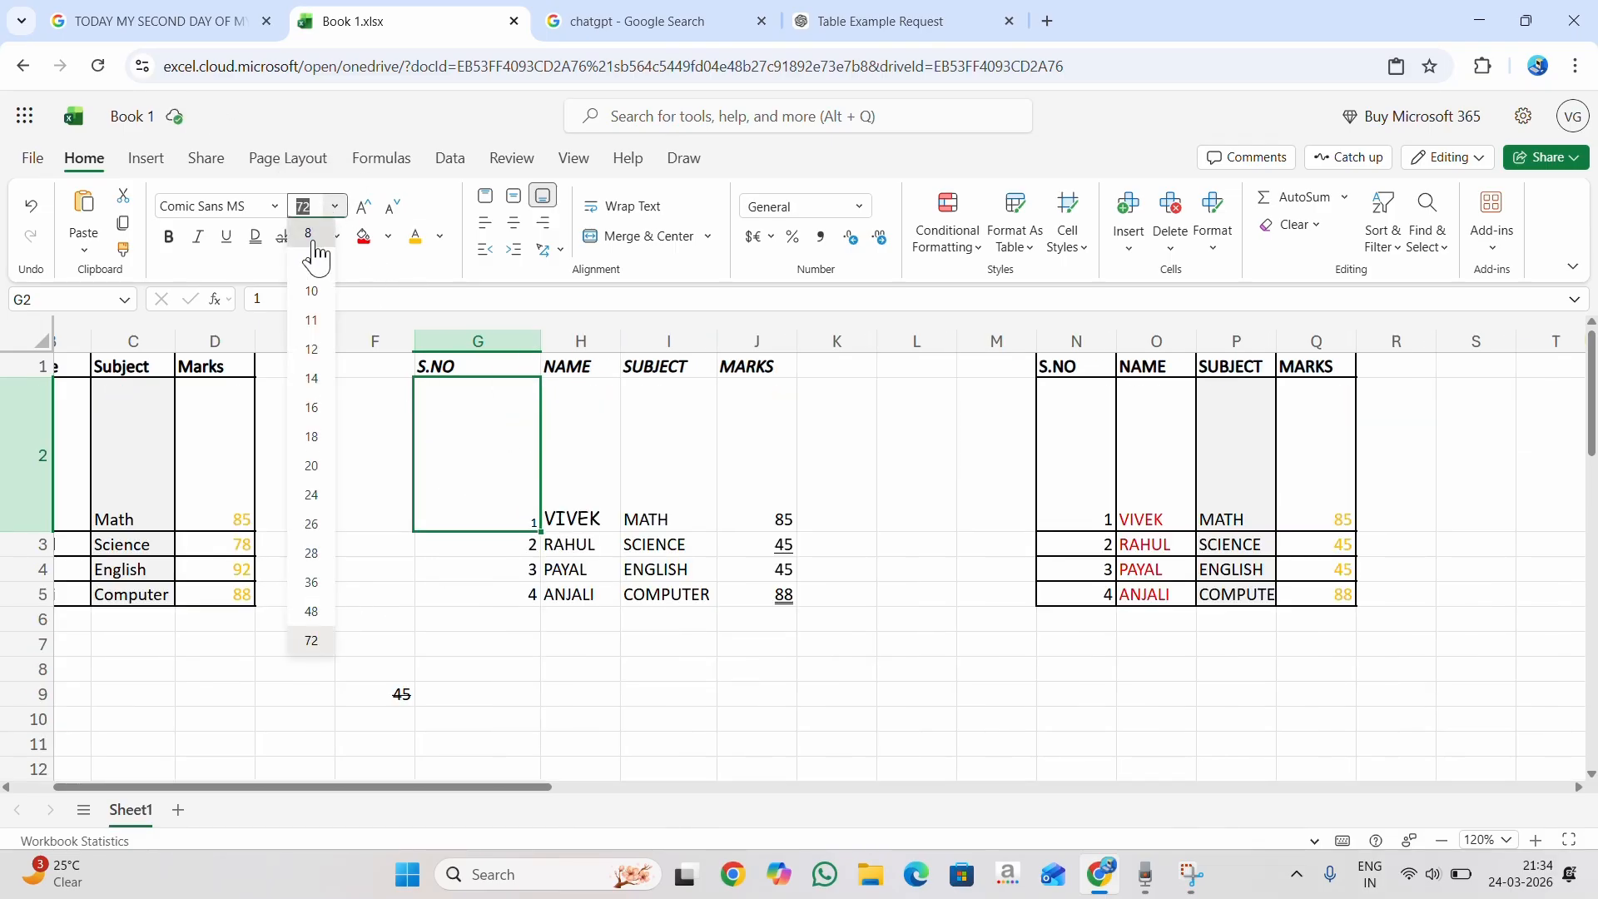
left_click(314, 240)
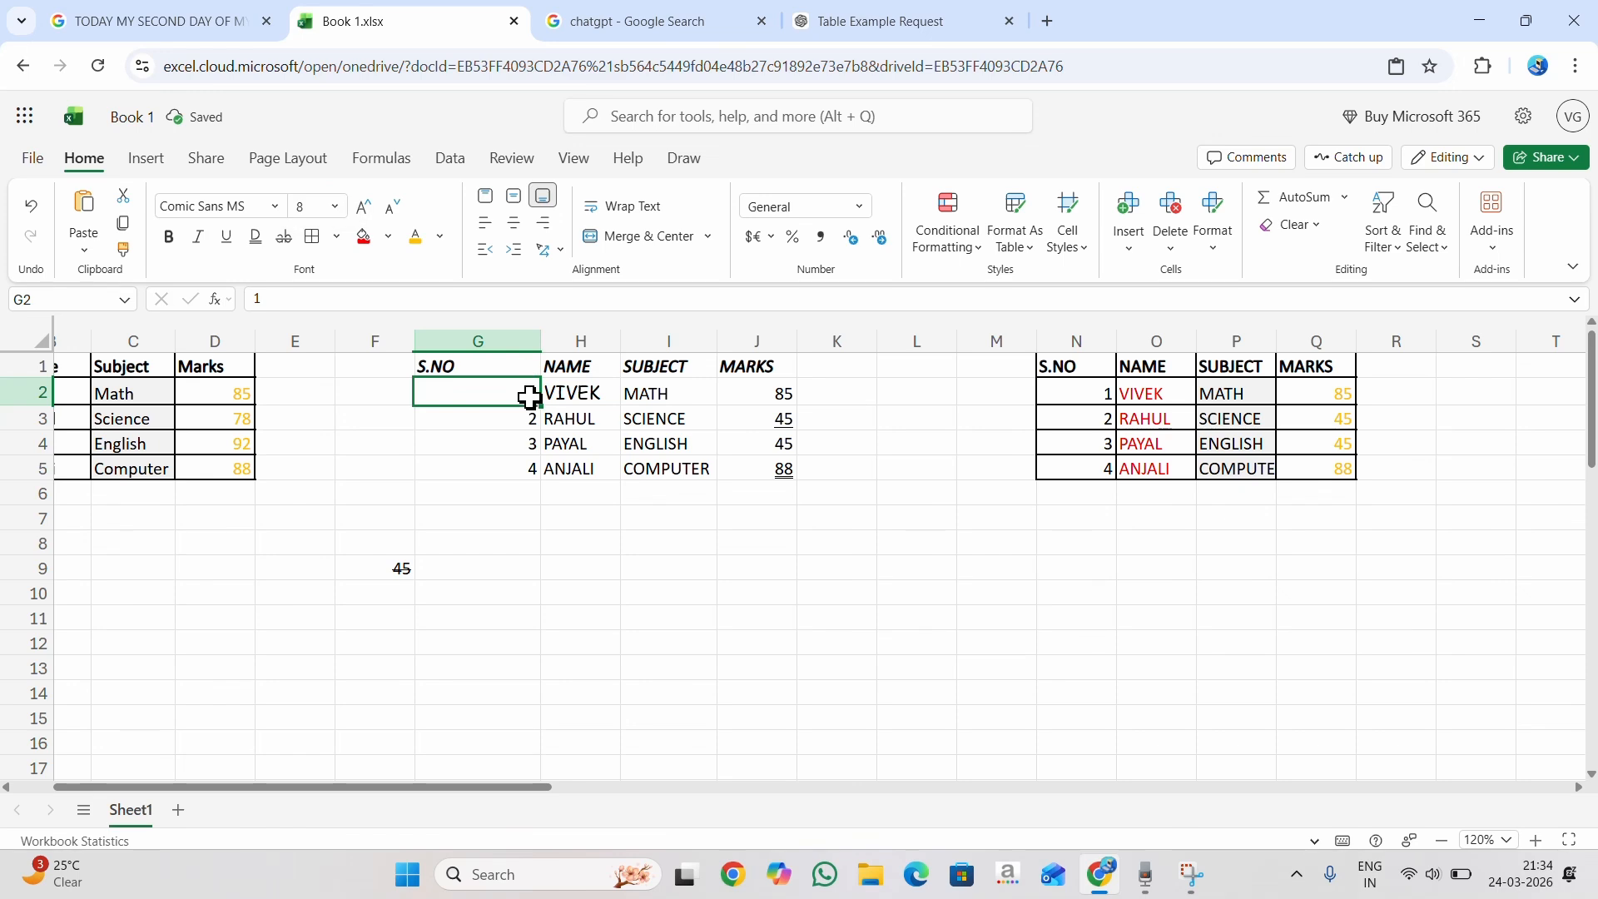
Enlarge the serial number in G2 with repeated font size increments to beyond 18.
left_click(365, 208)
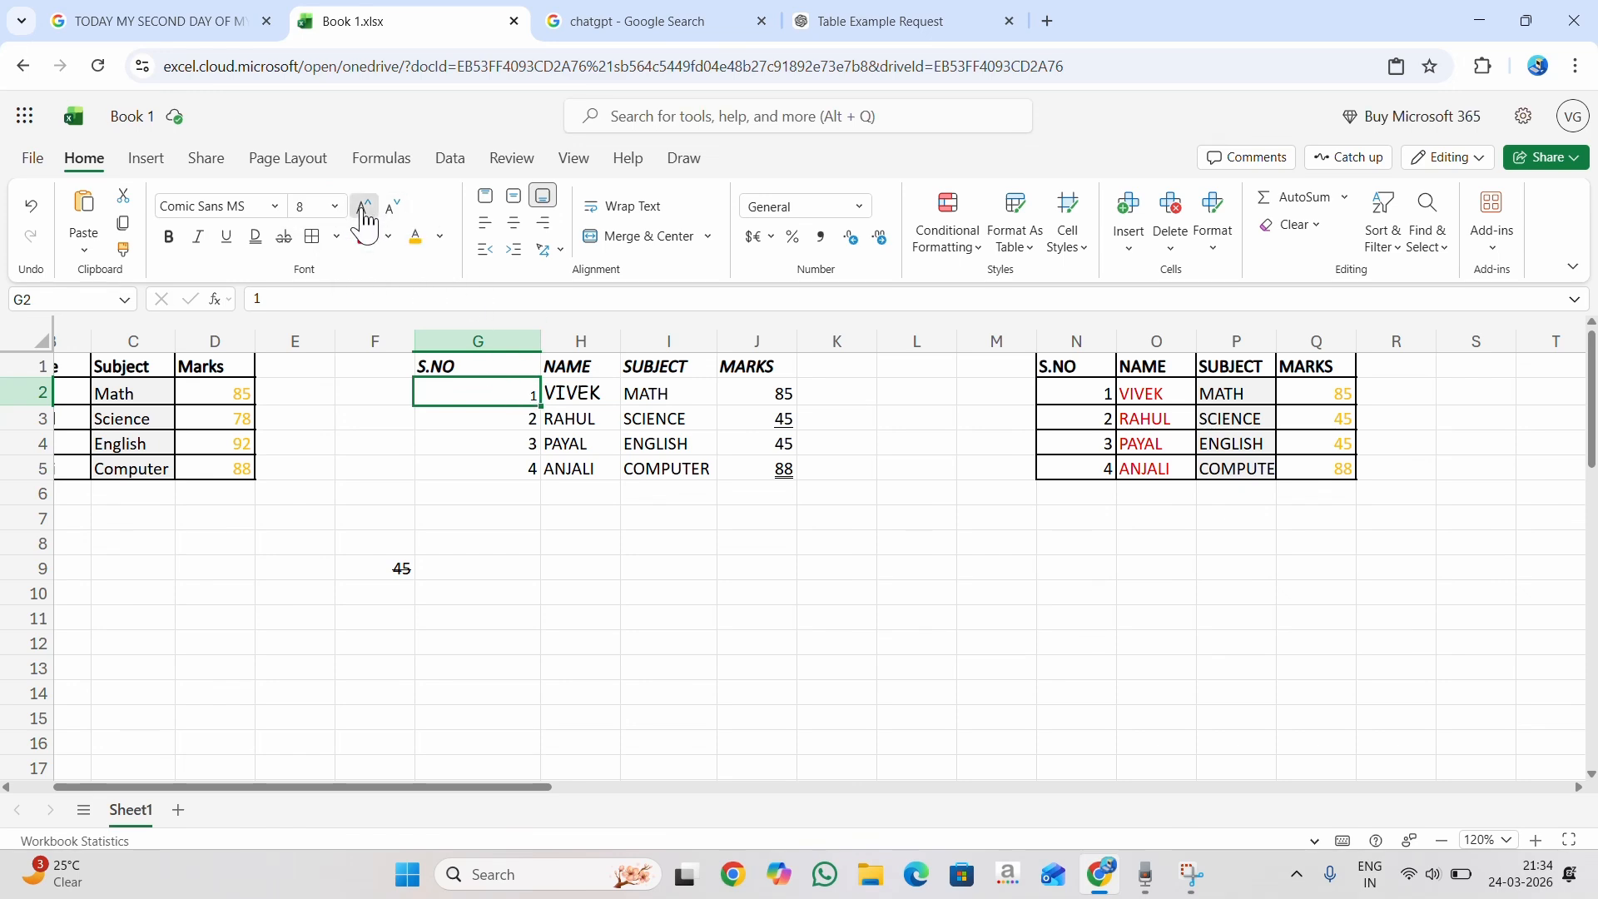
left_click(365, 209)
left_click(365, 209)
left_click(365, 213)
left_click(364, 210)
left_click(365, 210)
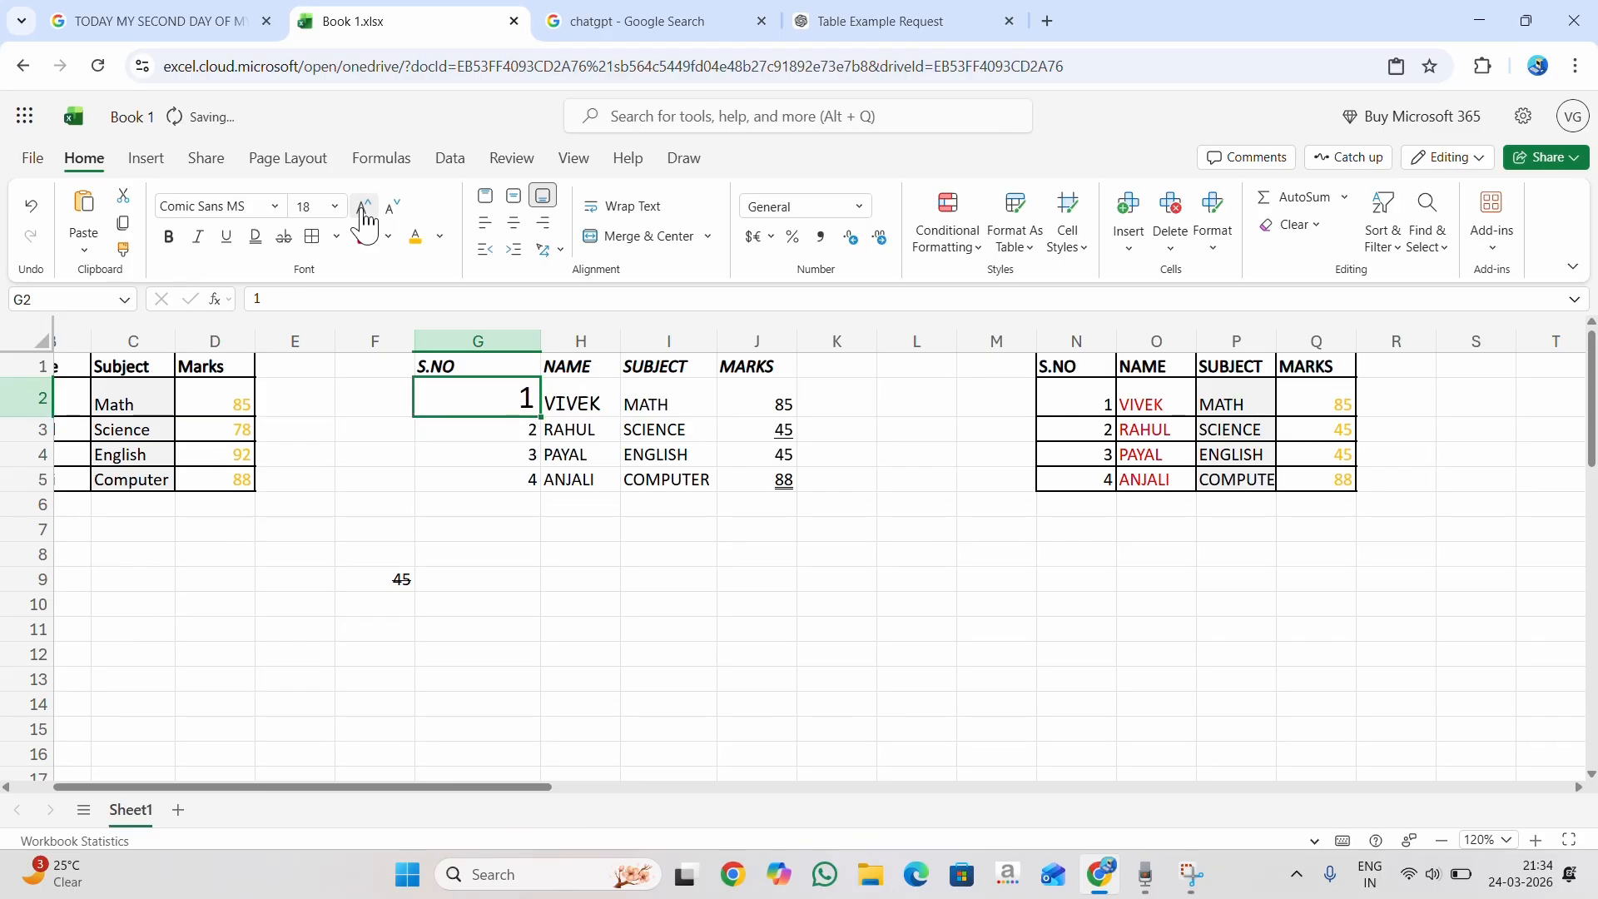
left_click(364, 210)
left_click(364, 210)
left_click(364, 209)
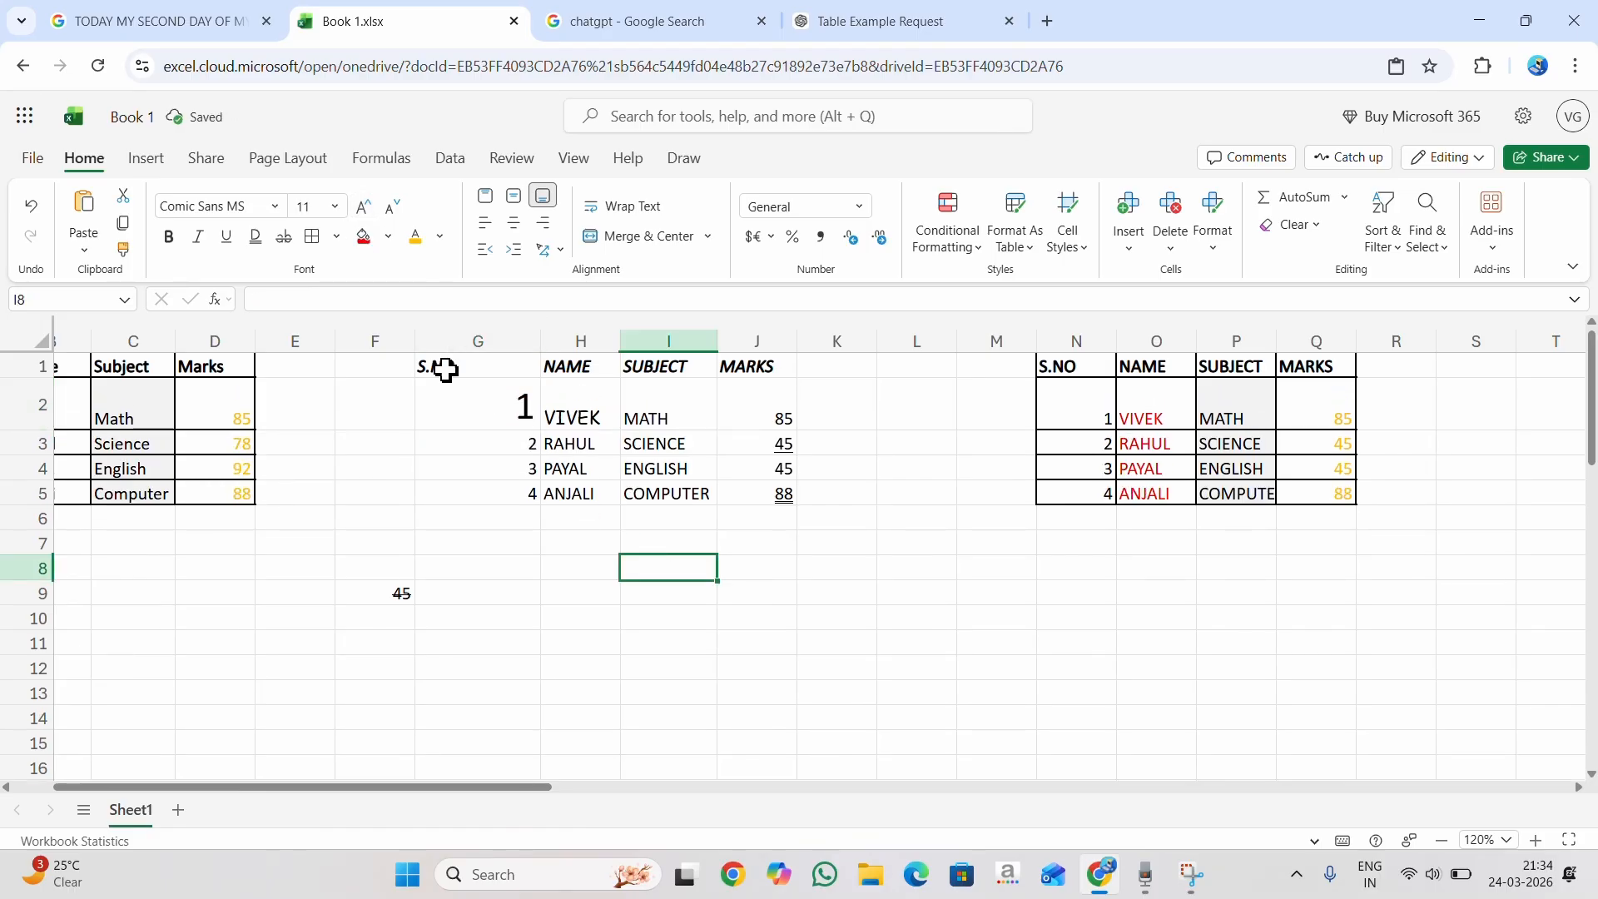
Increase the font size of the whole table G1:J5 incrementally to 20.
left_click_drag(442, 367, 750, 496)
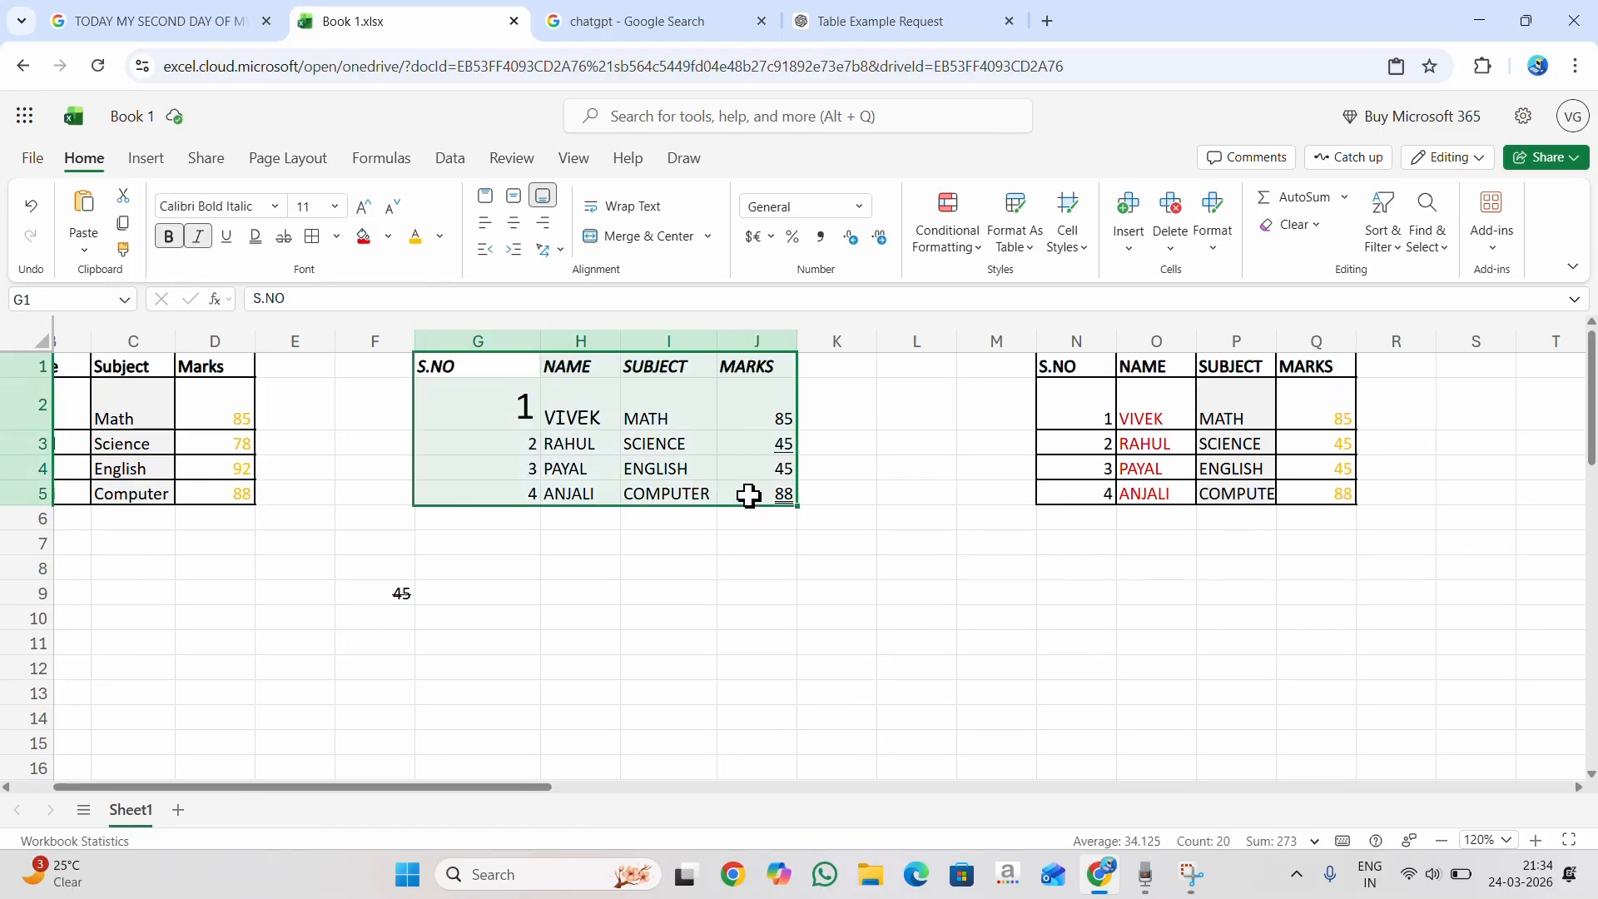
left_click(363, 210)
left_click(362, 211)
left_click(361, 211)
left_click(361, 211)
left_click(361, 212)
left_click(361, 211)
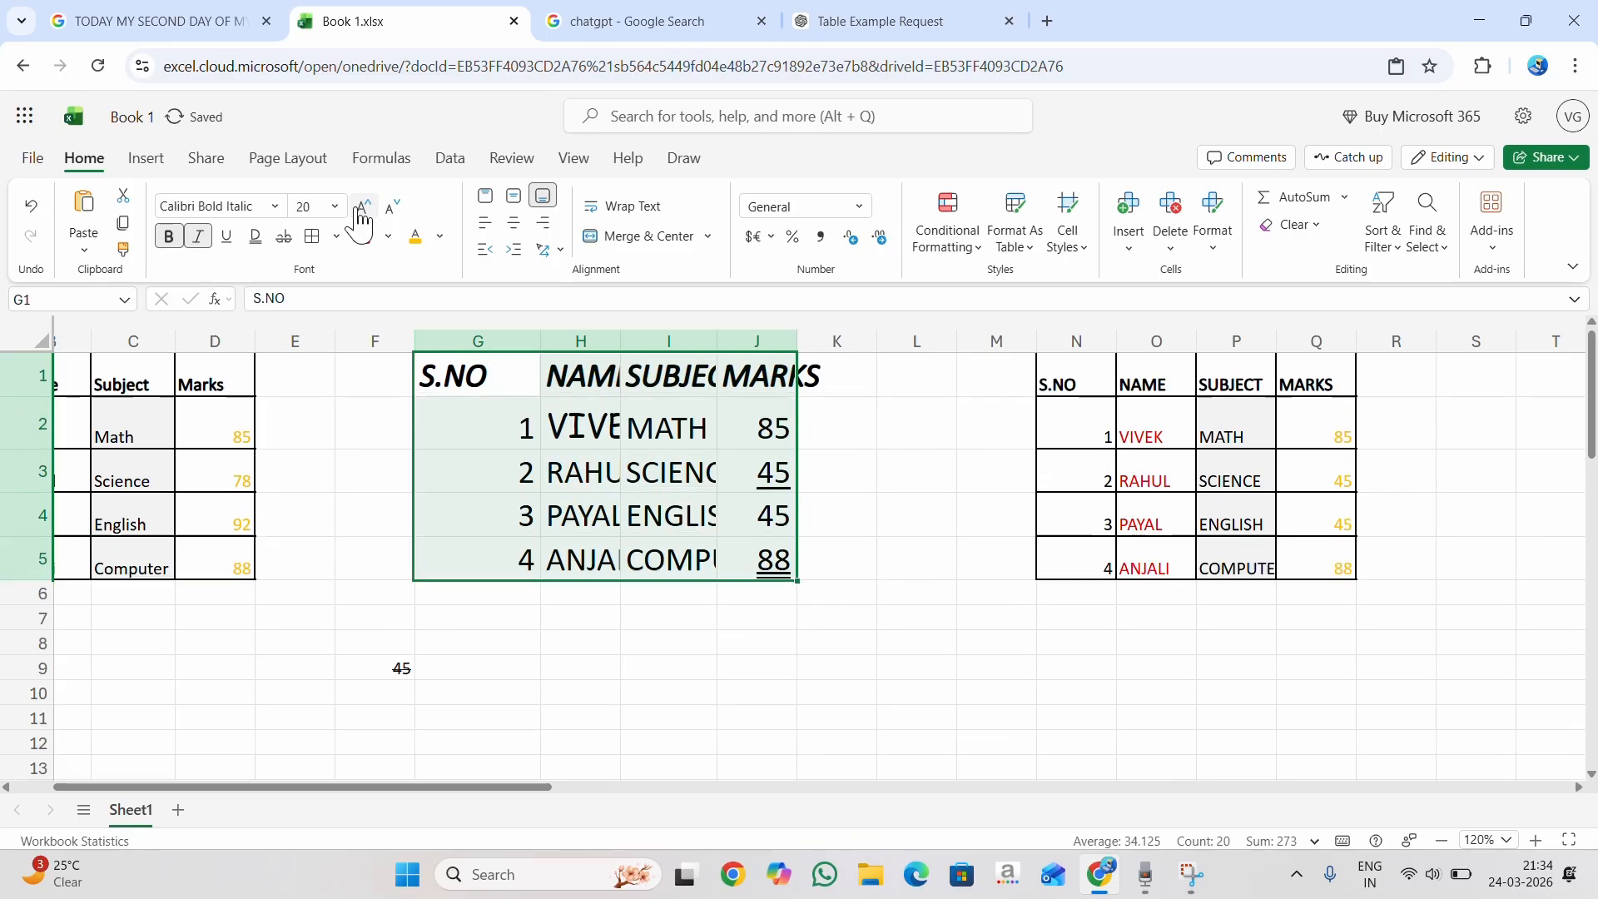
Decrease the font size of the table G1:J5 incrementally to 11.
left_click(396, 213)
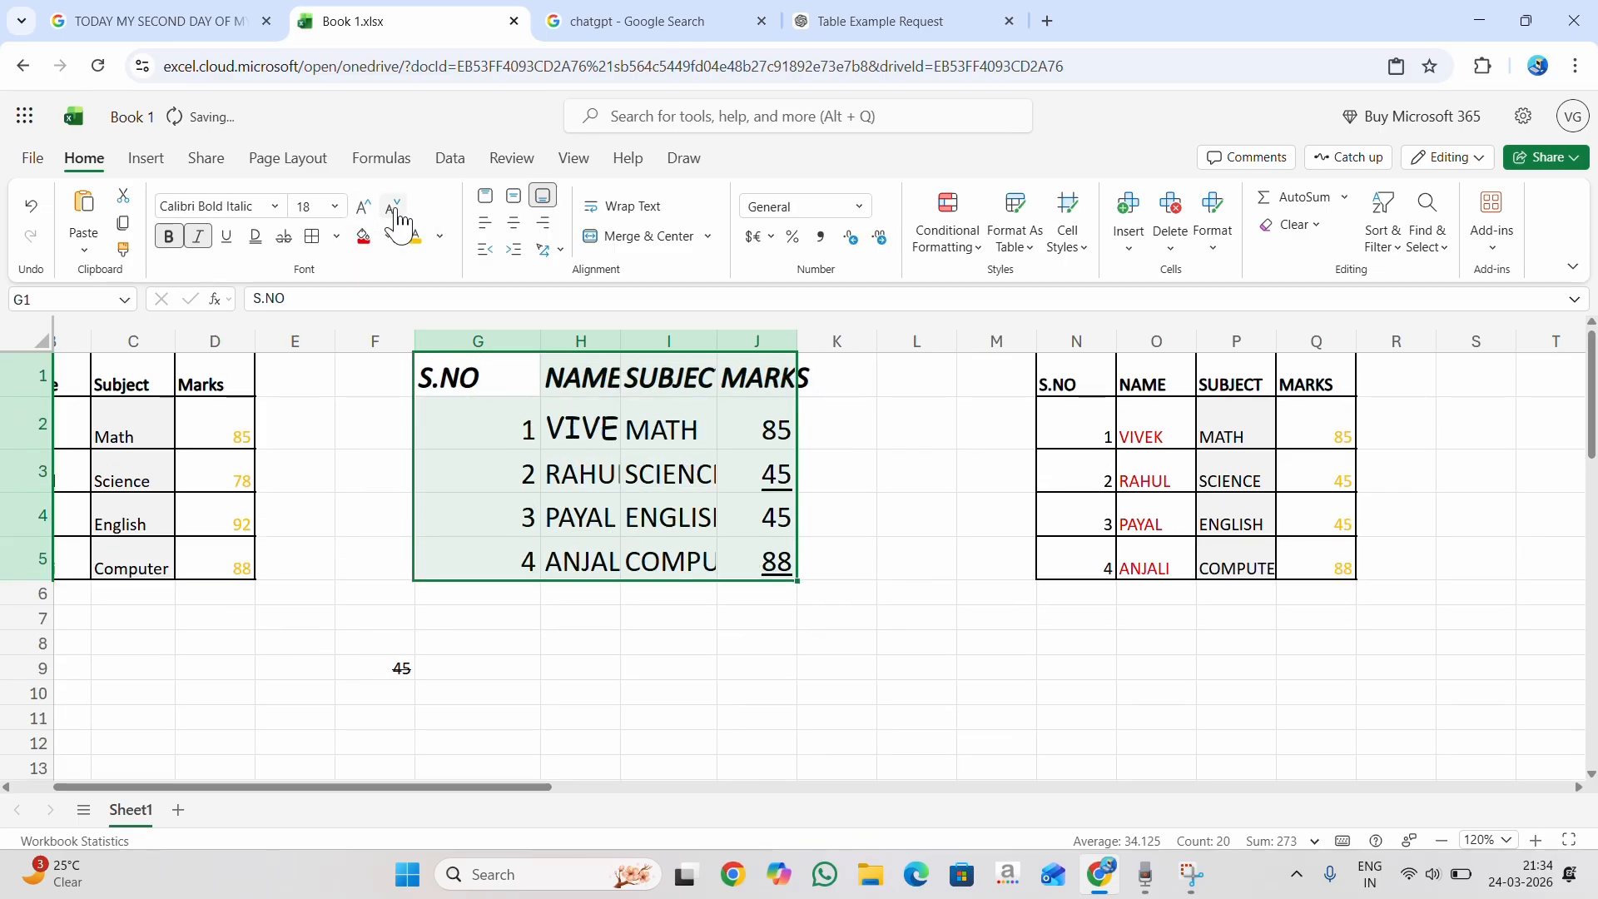
left_click(396, 213)
left_click(396, 213)
left_click(396, 213)
left_click(397, 213)
left_click(662, 617)
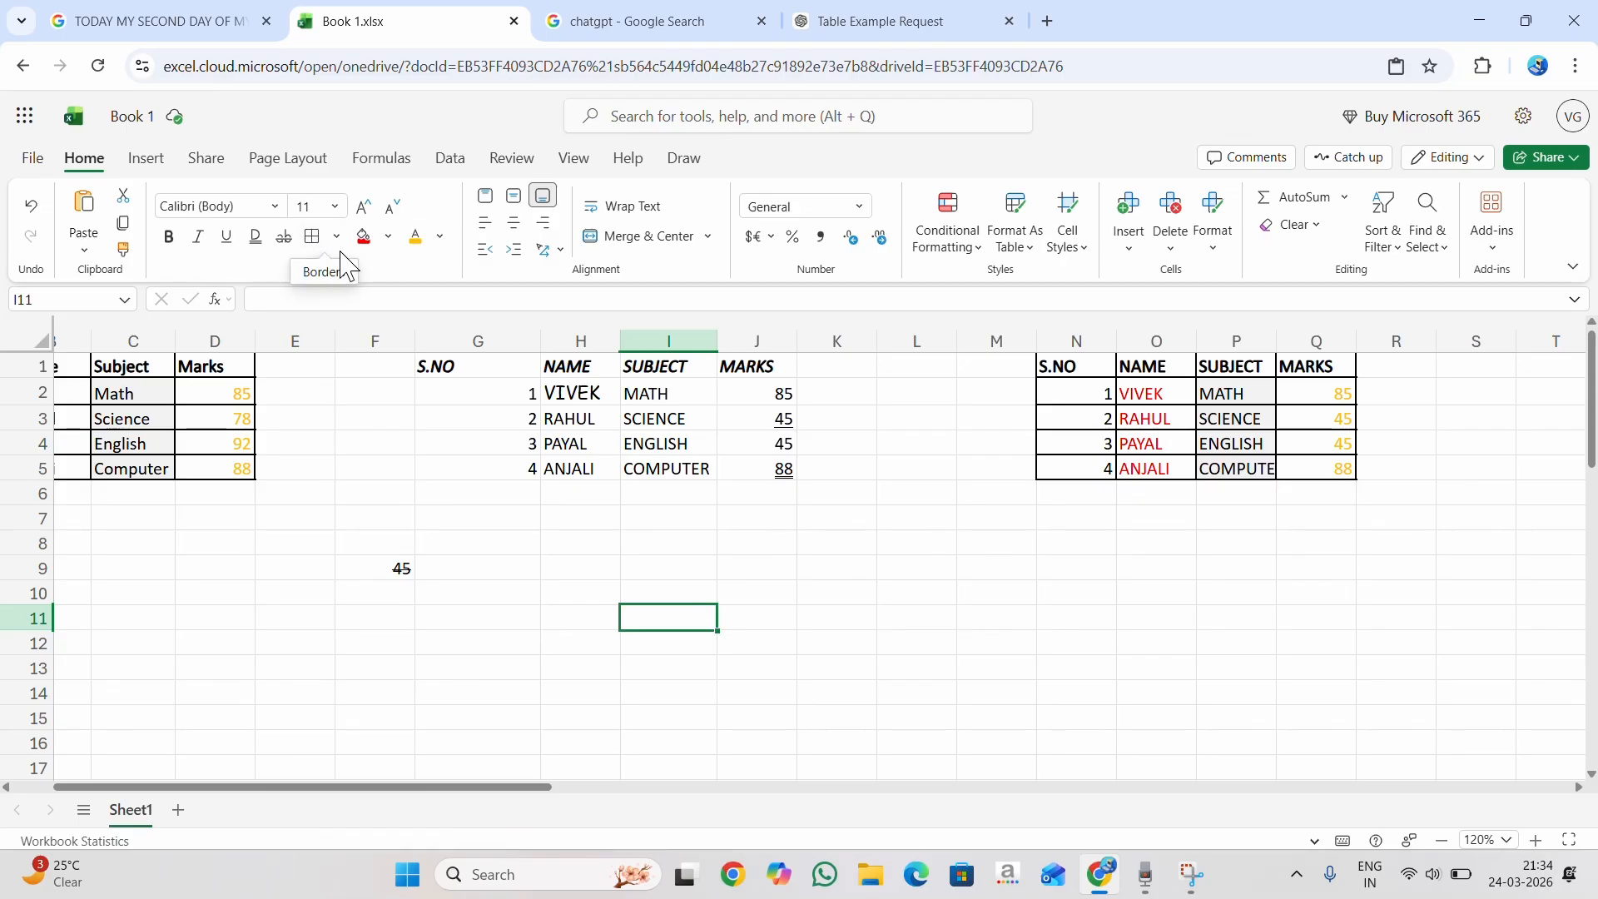
Apply all borders to the table in G1:J5.
left_click_drag(471, 367, 741, 474)
left_click(811, 587)
left_click_drag(471, 363, 749, 474)
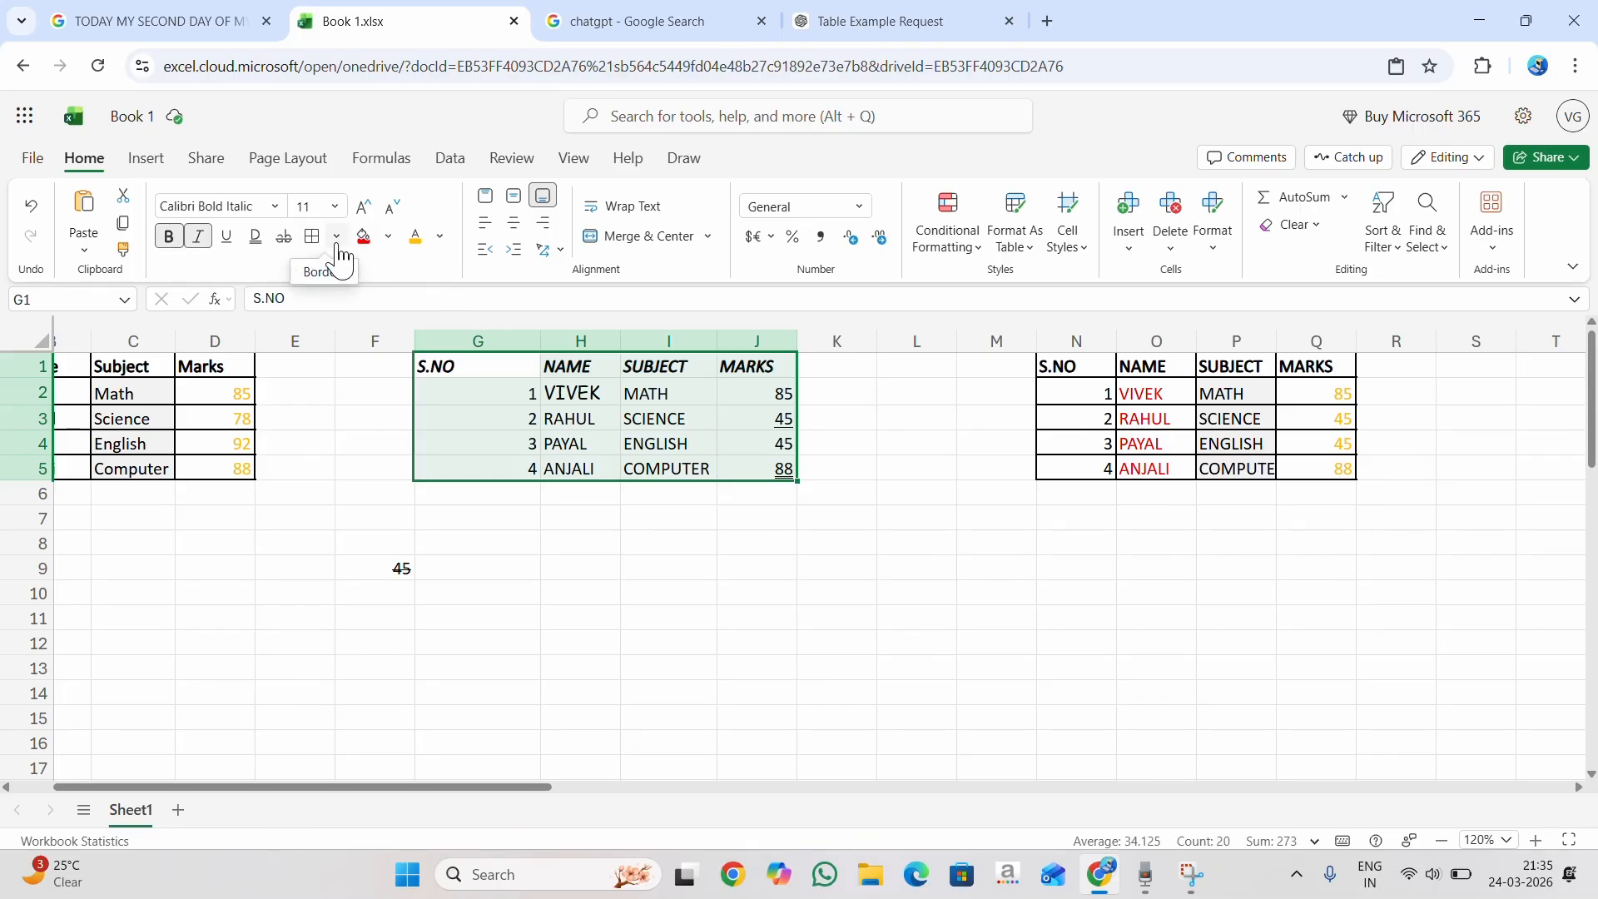
left_click(338, 241)
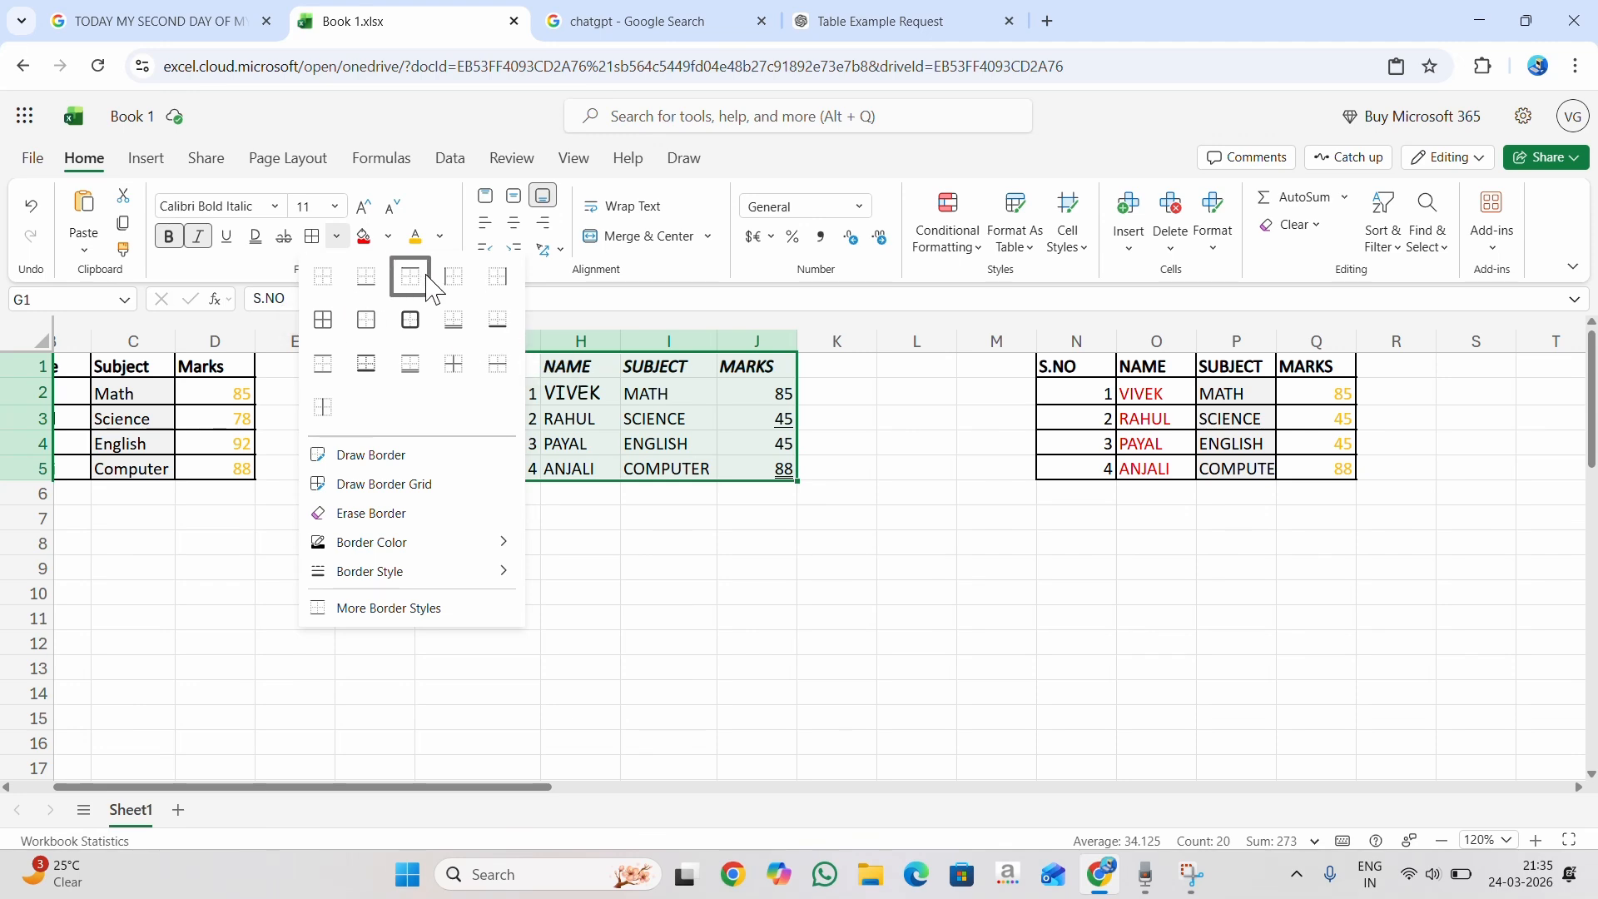
left_click(335, 332)
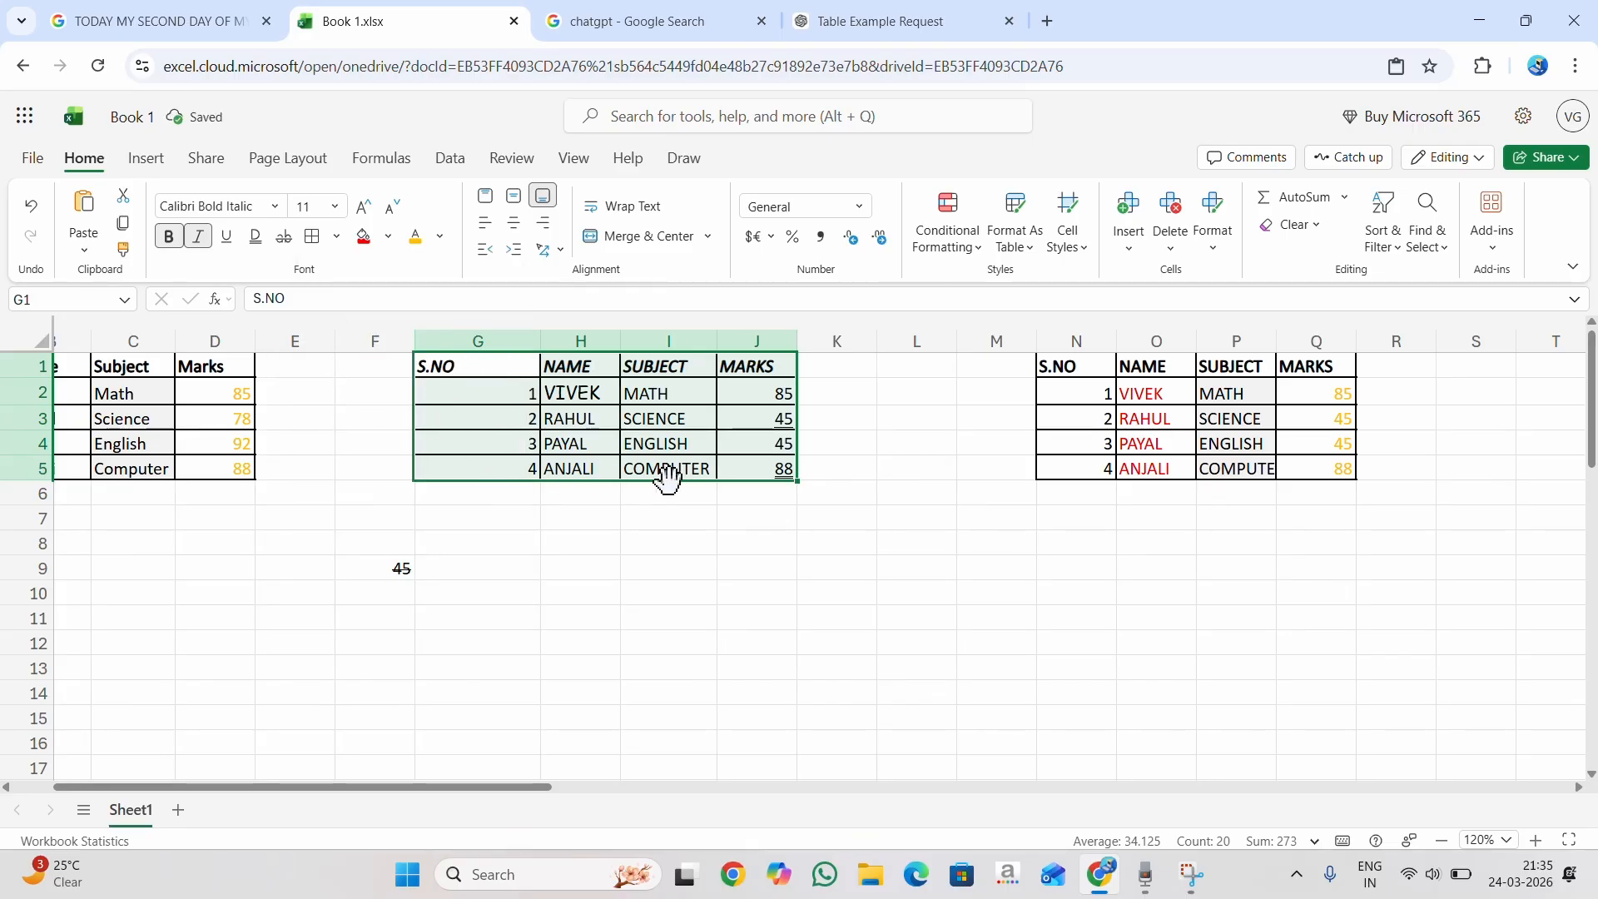
left_click(582, 566)
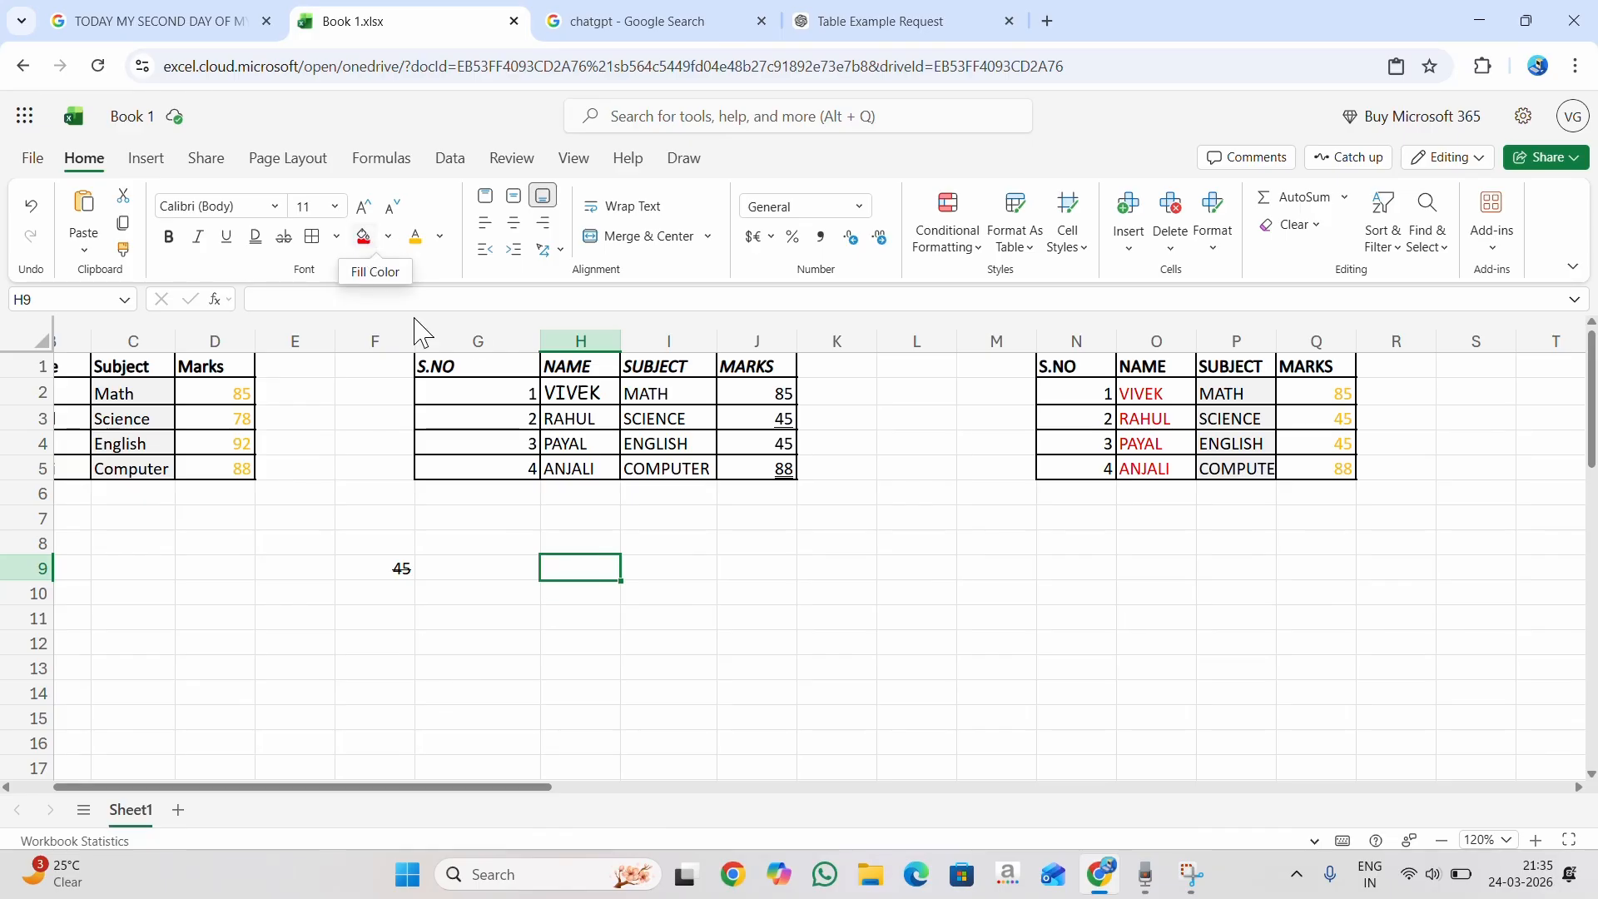
Fill the table cells G1:J5 with a light gold theme color.
left_click_drag(476, 365, 756, 474)
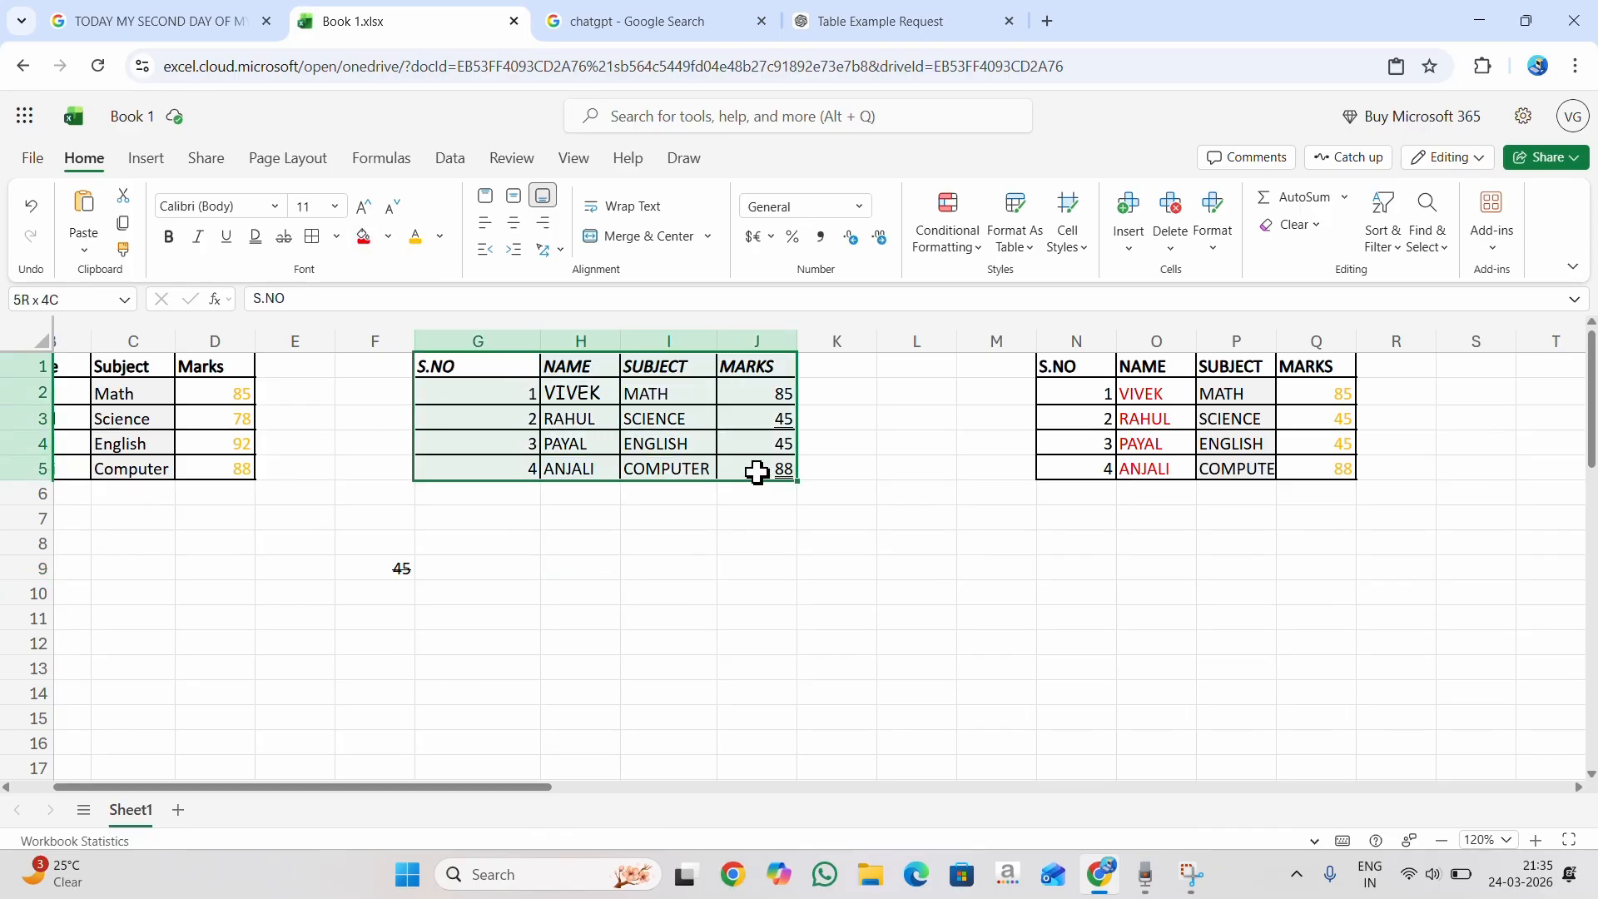
left_click(388, 236)
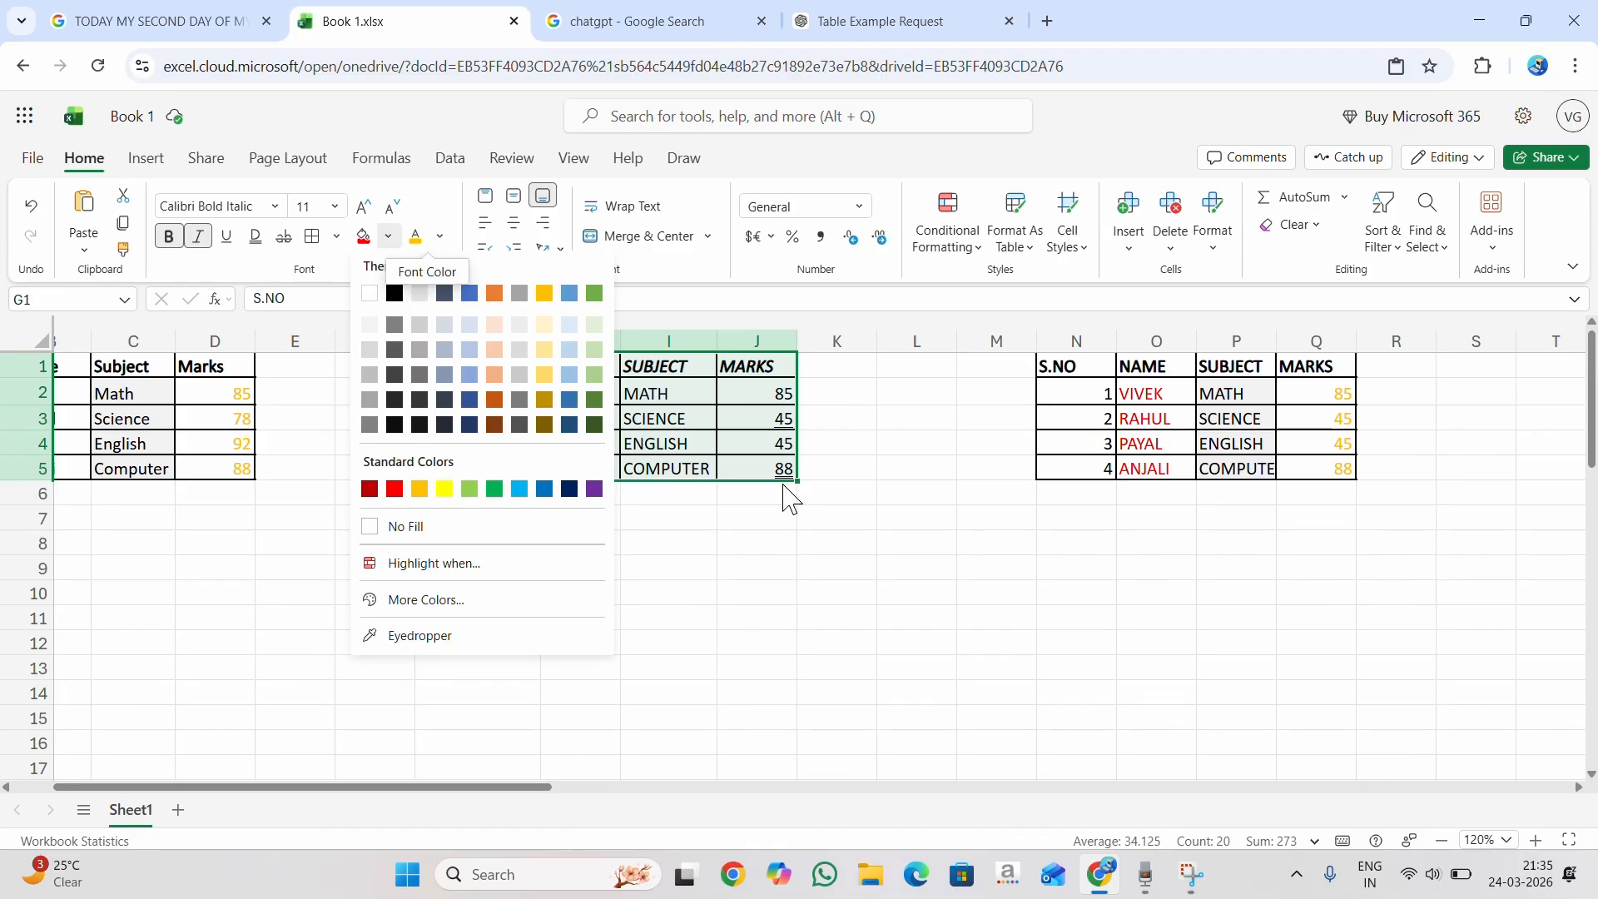
left_click(544, 348)
left_click(566, 514)
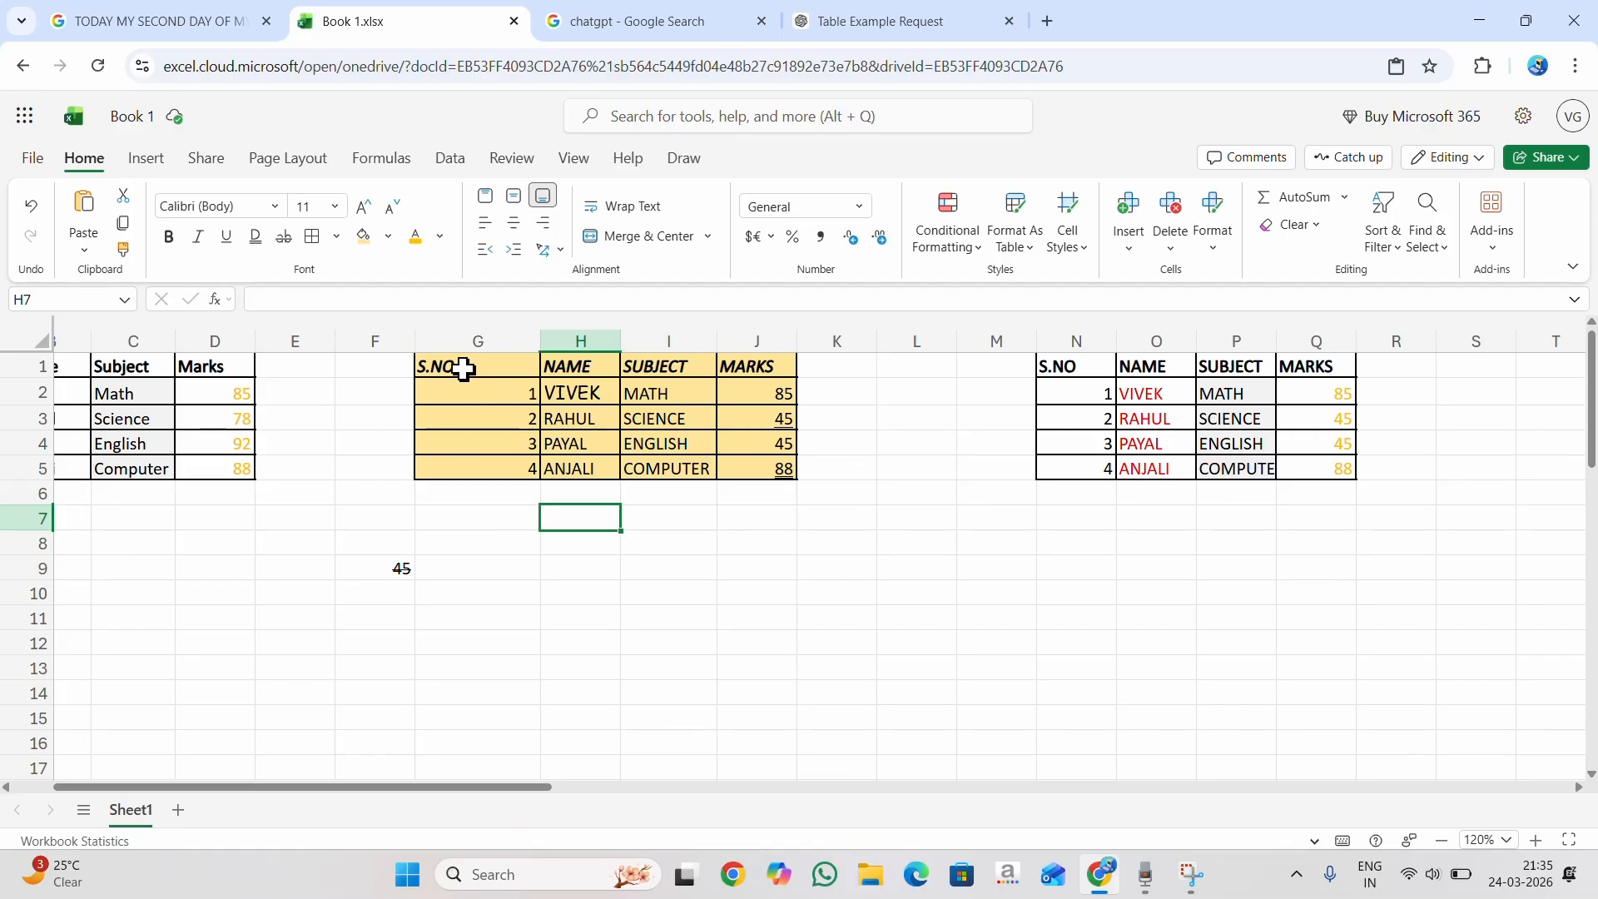
Set the font color of the table G1:J5 to standard red.
left_click_drag(463, 369, 749, 467)
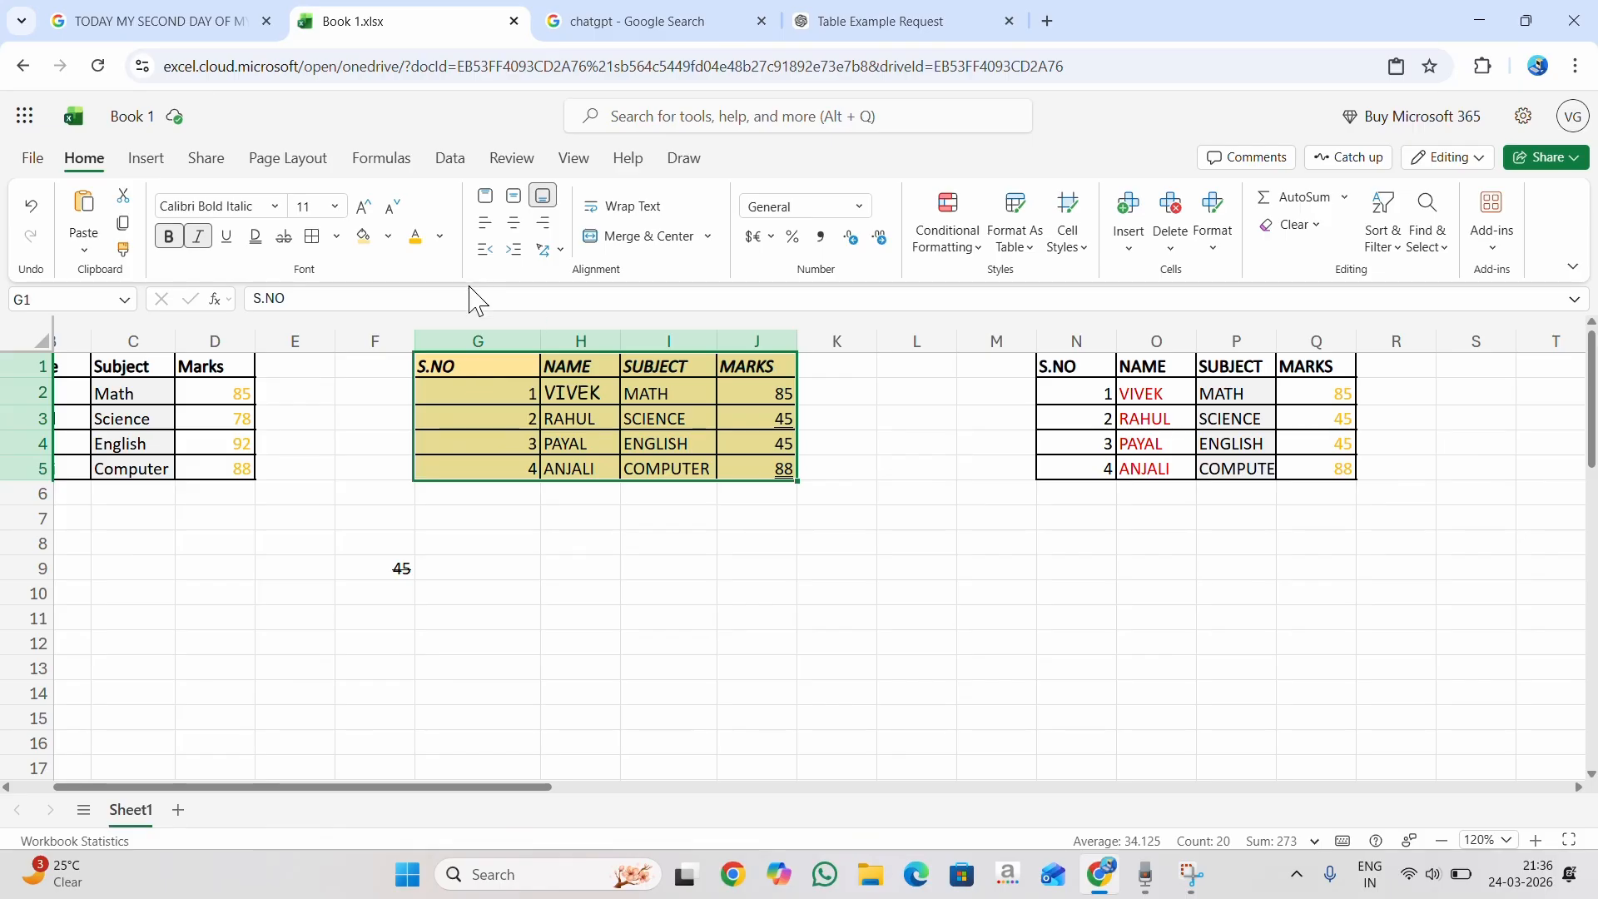
left_click(441, 240)
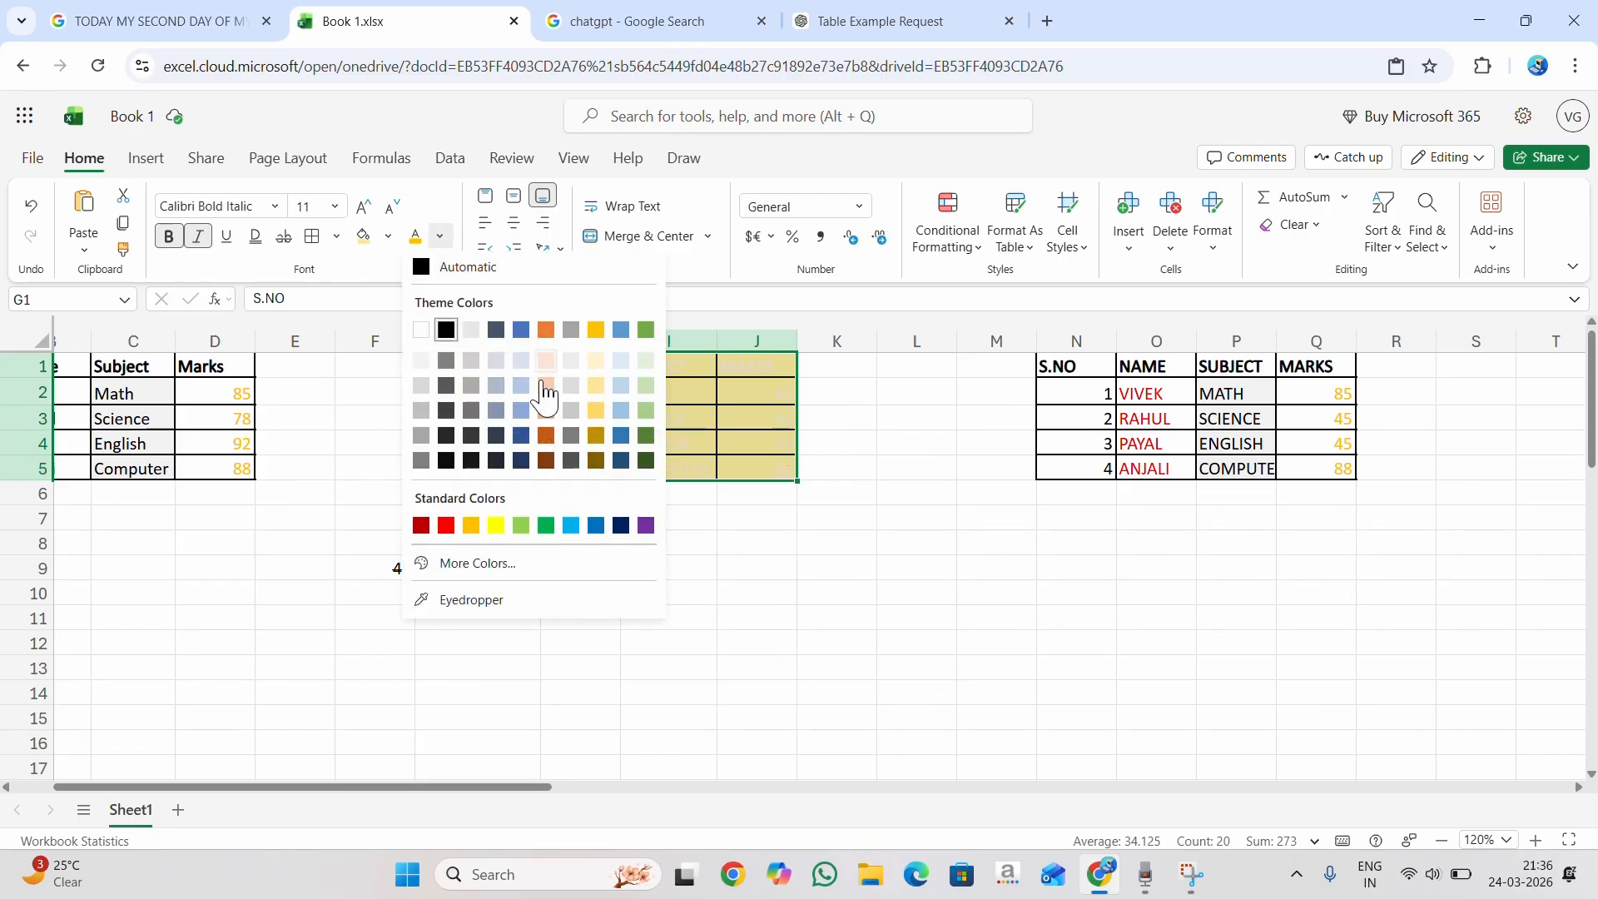
left_click(446, 525)
left_click(546, 551)
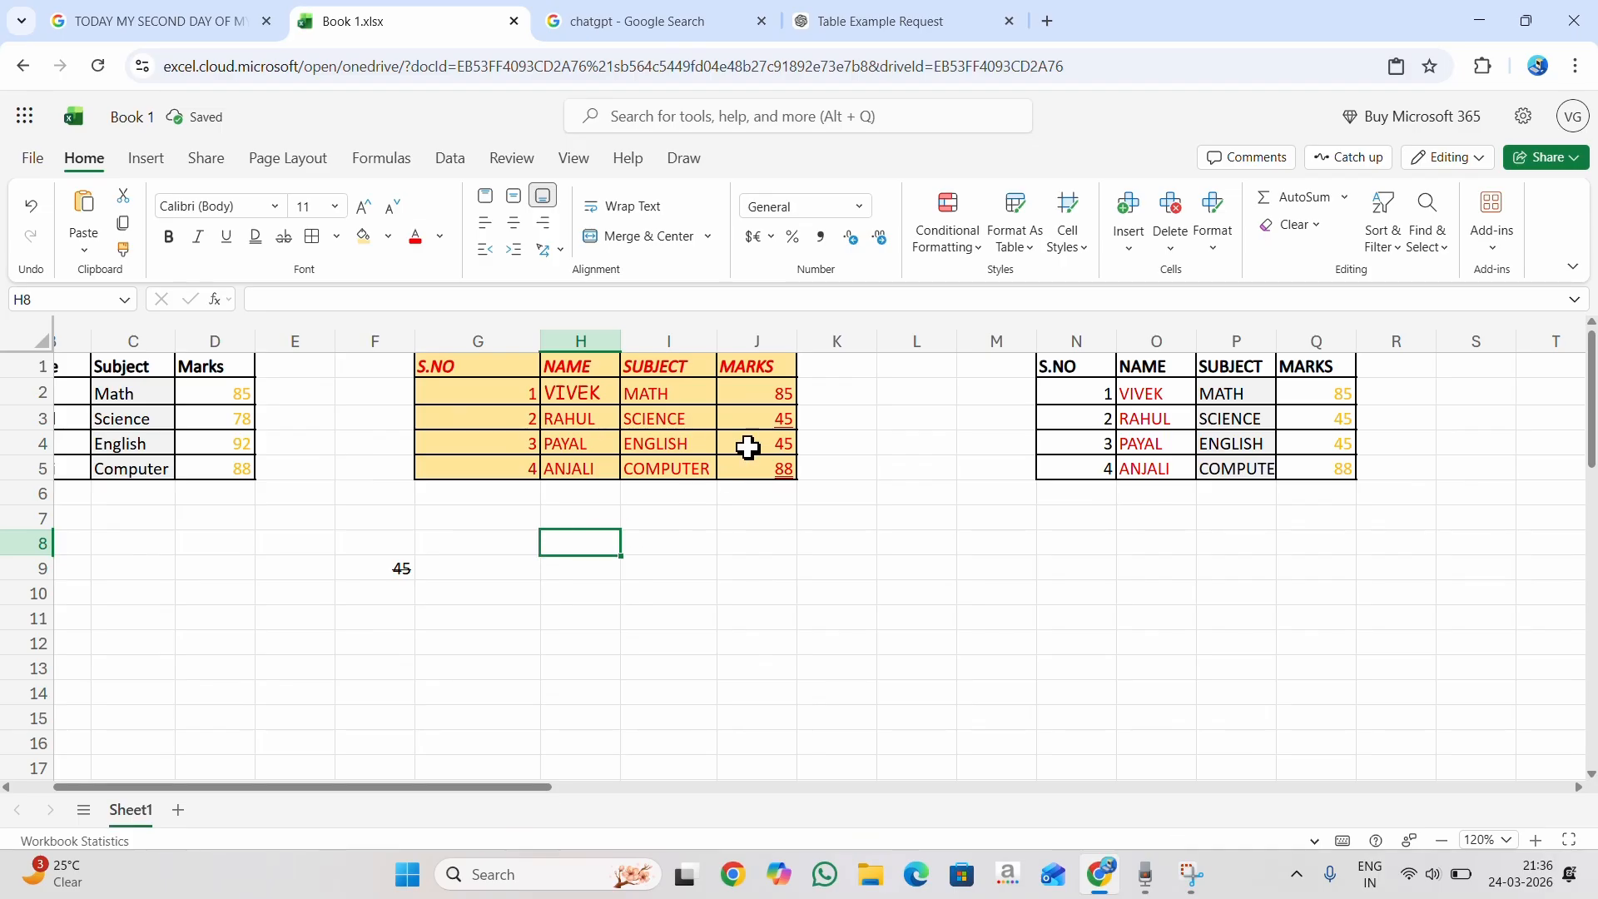